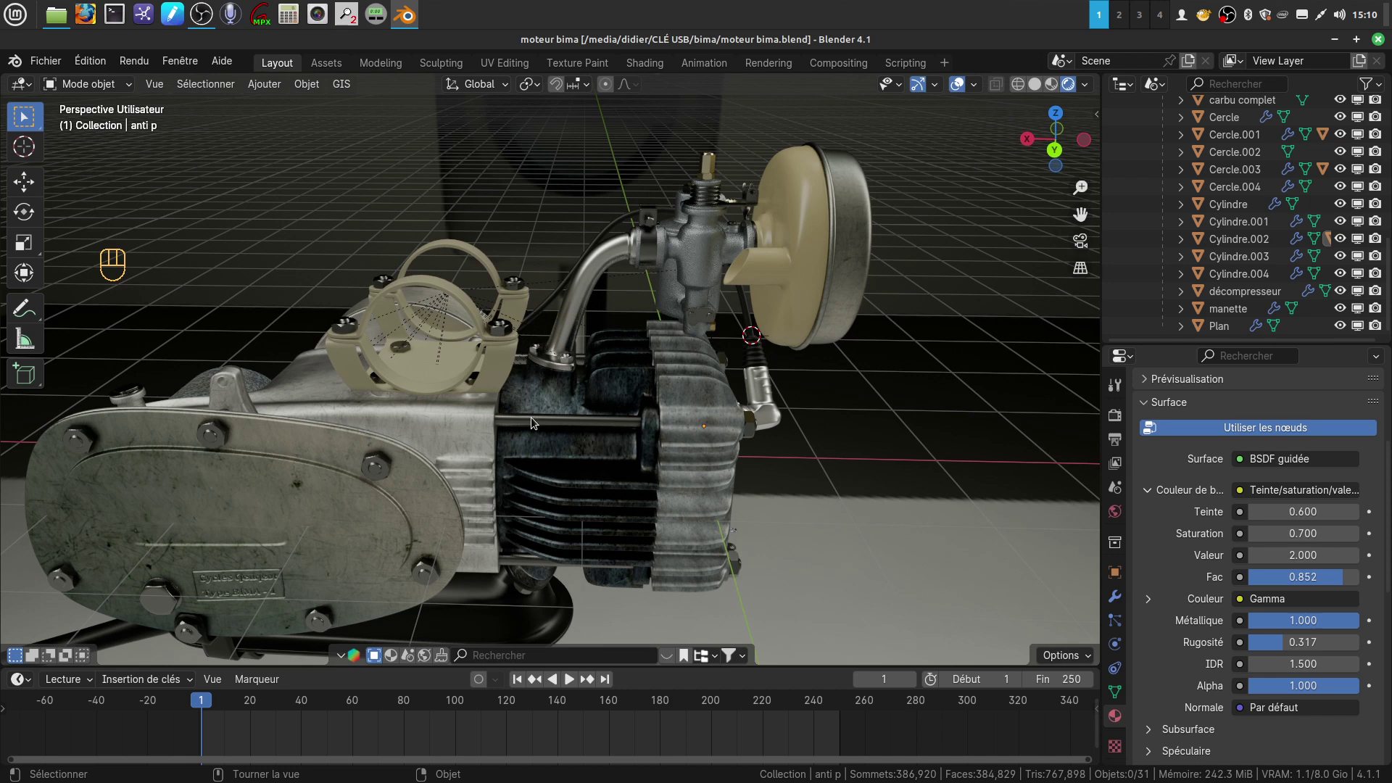
Examine the engine model from several sides, closing in on the crankcase, its filler cap and the drive roller recess.
{"action": "middle_click_drag", "start_coordinate": [568, 435], "coordinate": [660, 394], "text": "shift"}
{"action": "scroll", "coordinate": [768, 399], "scroll_direction": "up", "scroll_amount": 2}
{"action": "middle_click_drag", "start_coordinate": [728, 432], "coordinate": [729, 397]}
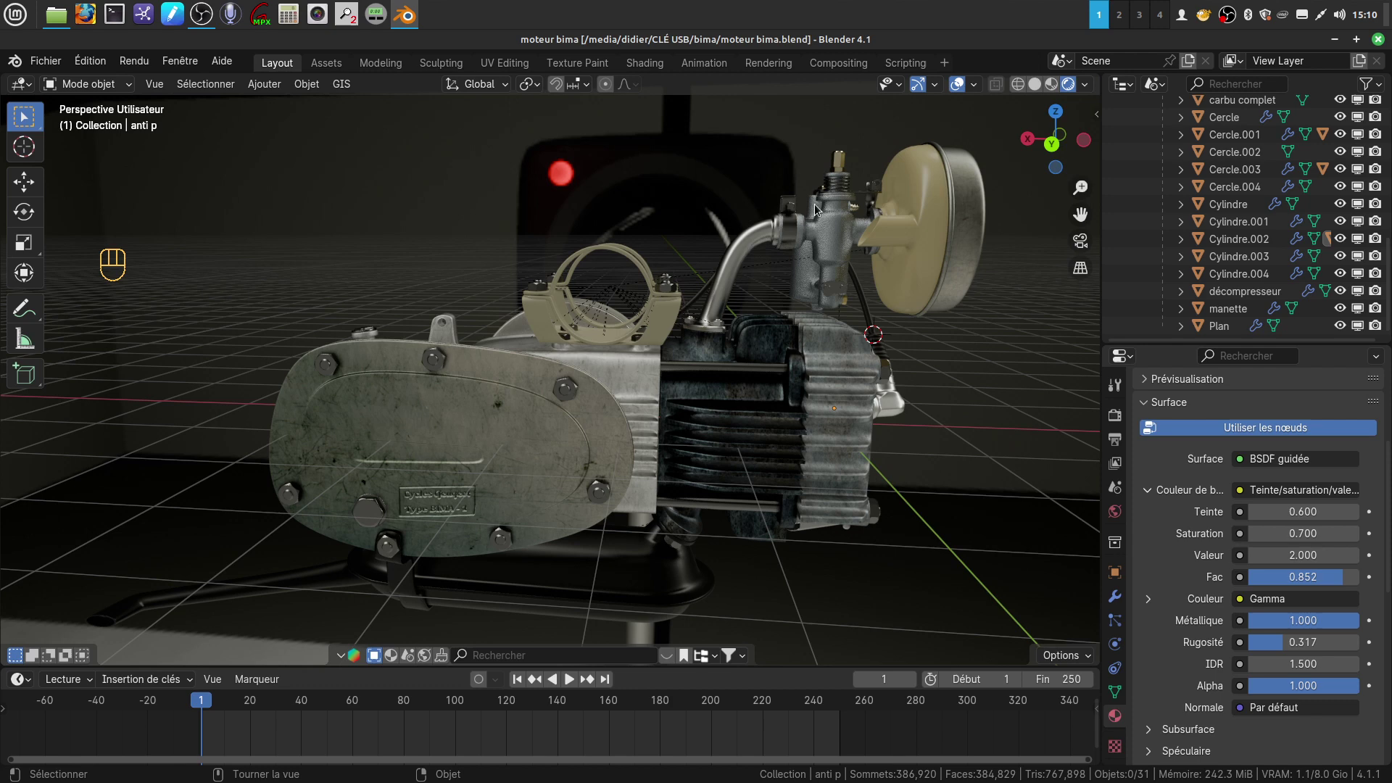
{"action": "middle_click_drag", "start_coordinate": [614, 319], "coordinate": [401, 363]}
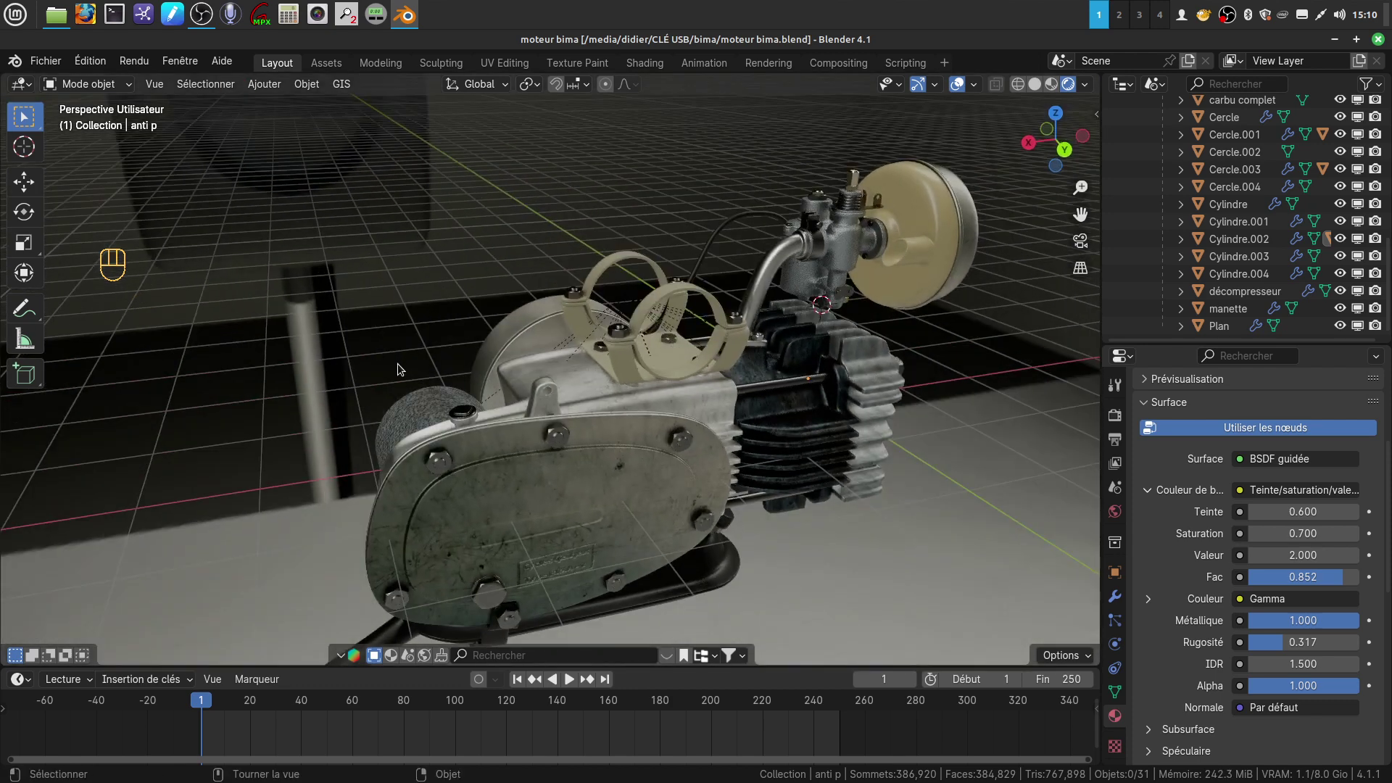
{"action": "middle_click_drag", "start_coordinate": [498, 330], "coordinate": [695, 324]}
{"action": "middle_click_drag", "start_coordinate": [549, 337], "coordinate": [506, 410], "text": "shift"}
{"action": "scroll", "coordinate": [506, 410], "scroll_direction": "up", "scroll_amount": 5}
{"action": "middle_click_drag", "start_coordinate": [519, 466], "coordinate": [603, 342]}
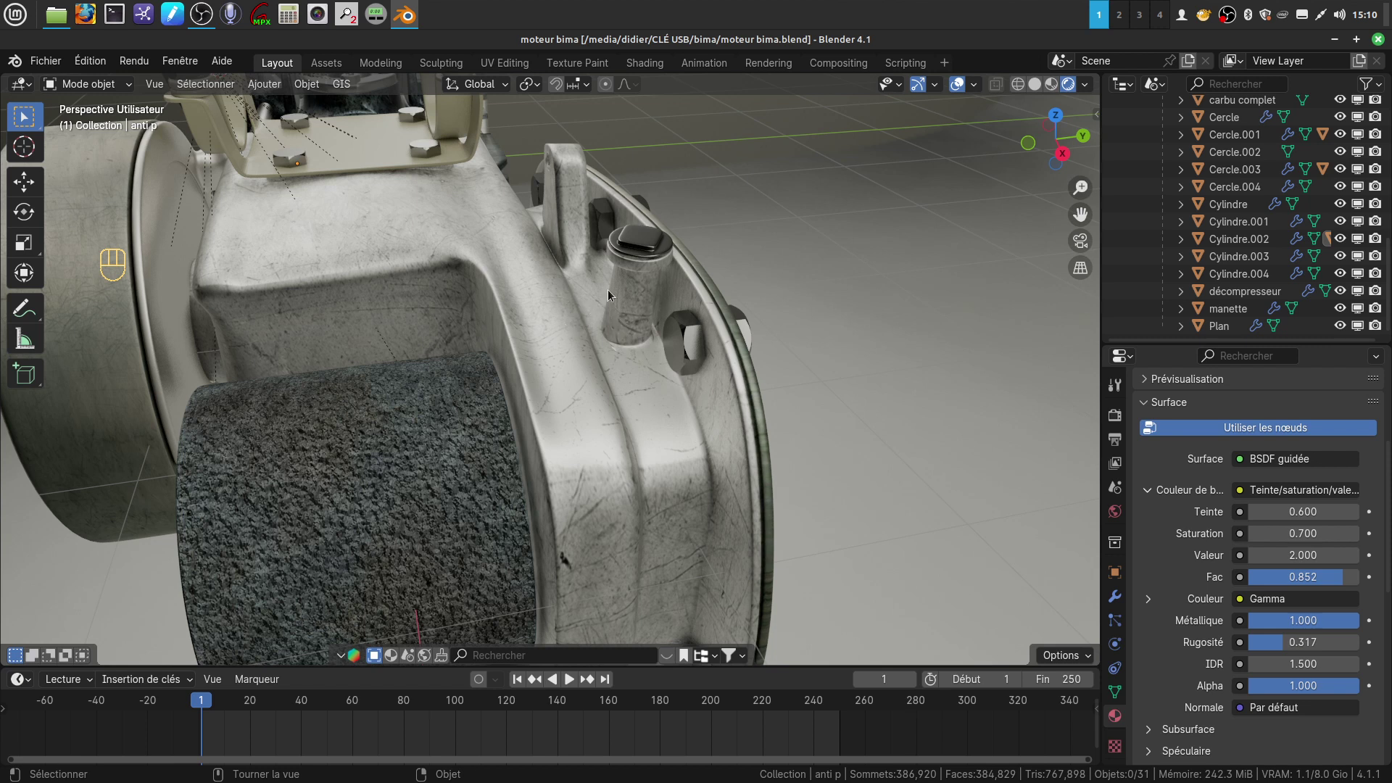
{"action": "middle_click_drag", "start_coordinate": [634, 265], "coordinate": [807, 284]}
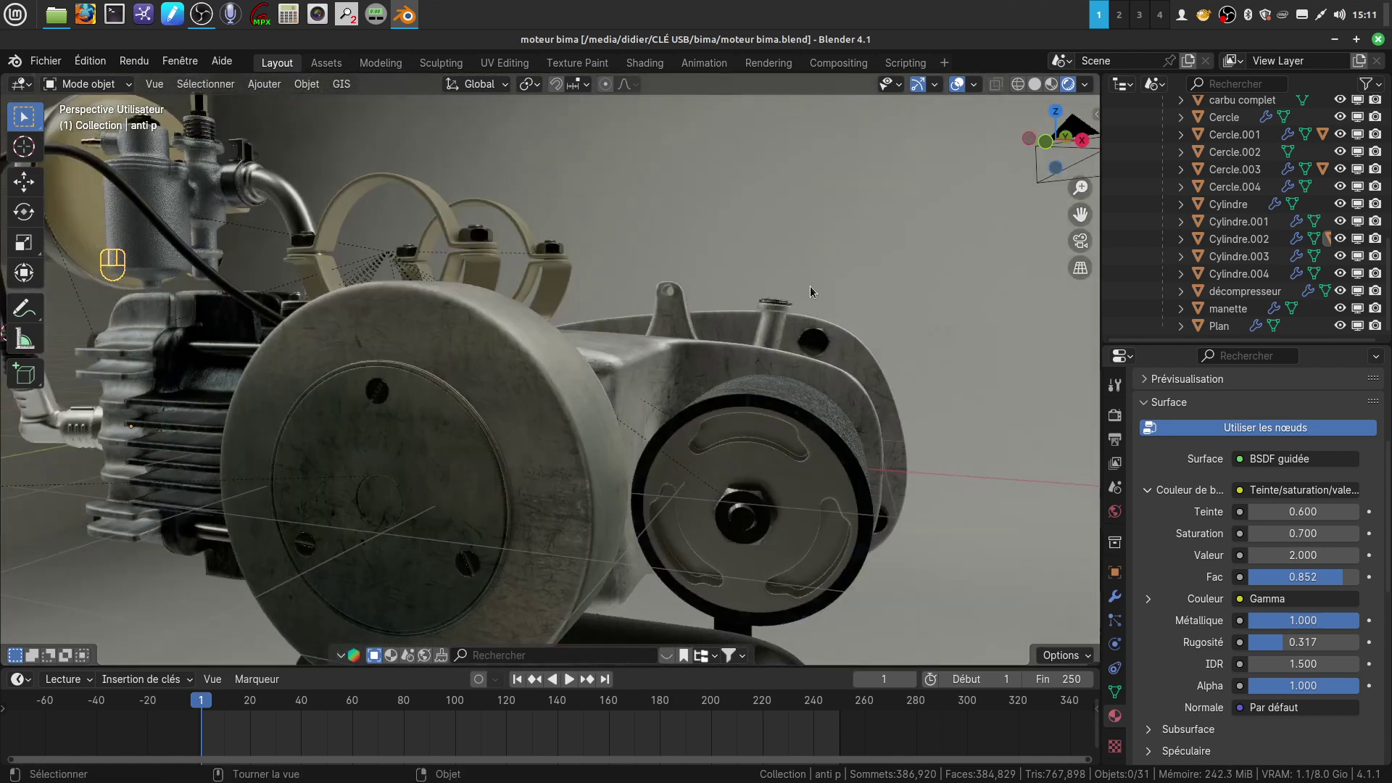
Inspect the finned cylinder head, the carburettor with its spring and lever, and the air filter up close.
{"action": "scroll", "coordinate": [773, 315], "scroll_direction": "down", "scroll_amount": 5}
{"action": "middle_click_drag", "start_coordinate": [621, 376], "coordinate": [852, 390]}
{"action": "scroll", "coordinate": [731, 385], "scroll_direction": "up", "scroll_amount": 2}
{"action": "scroll", "coordinate": [646, 386], "scroll_direction": "up", "scroll_amount": 3}
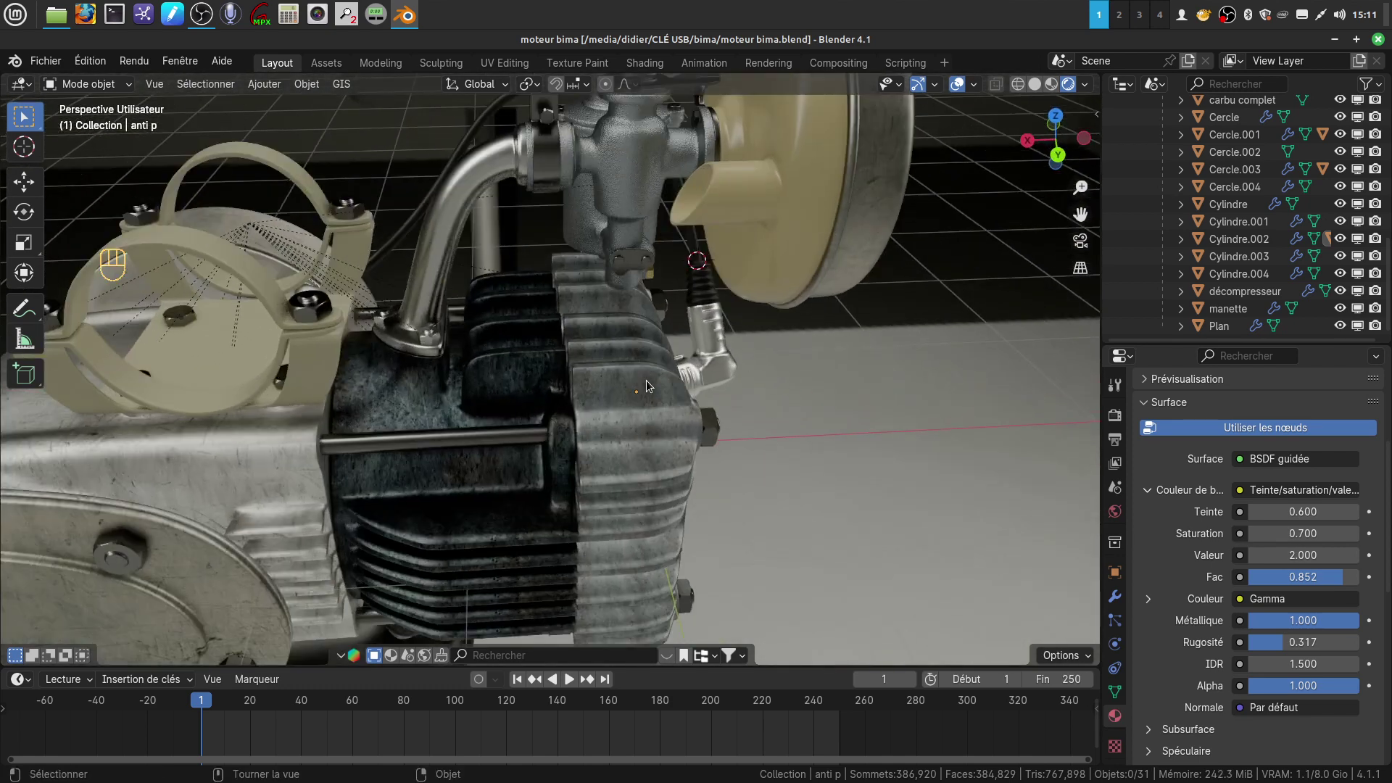
{"action": "middle_click_drag", "start_coordinate": [632, 364], "coordinate": [759, 342], "text": "shift"}
{"action": "scroll", "coordinate": [541, 479], "scroll_direction": "up", "scroll_amount": 4}
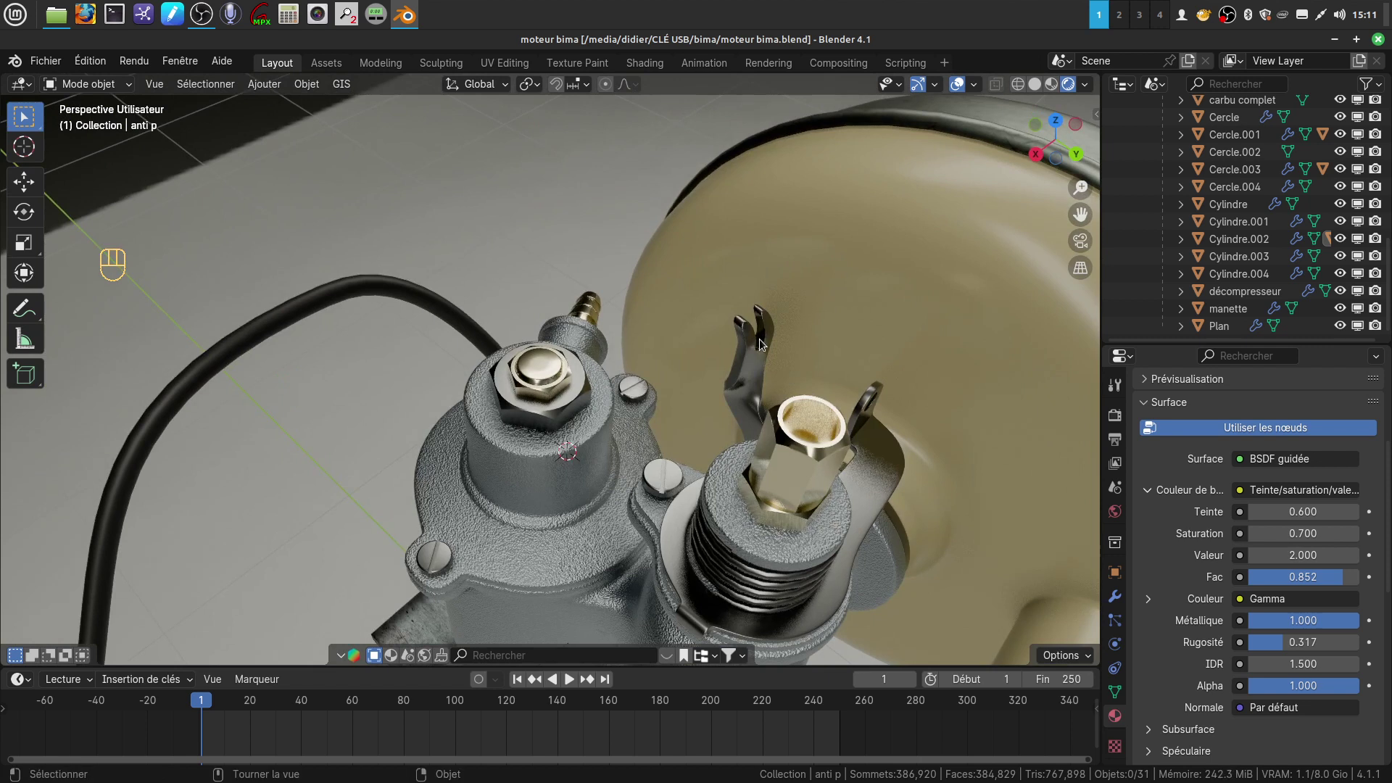
{"action": "scroll", "coordinate": [795, 435], "scroll_direction": "down", "scroll_amount": 3}
{"action": "middle_click_drag", "start_coordinate": [802, 416], "coordinate": [660, 256]}
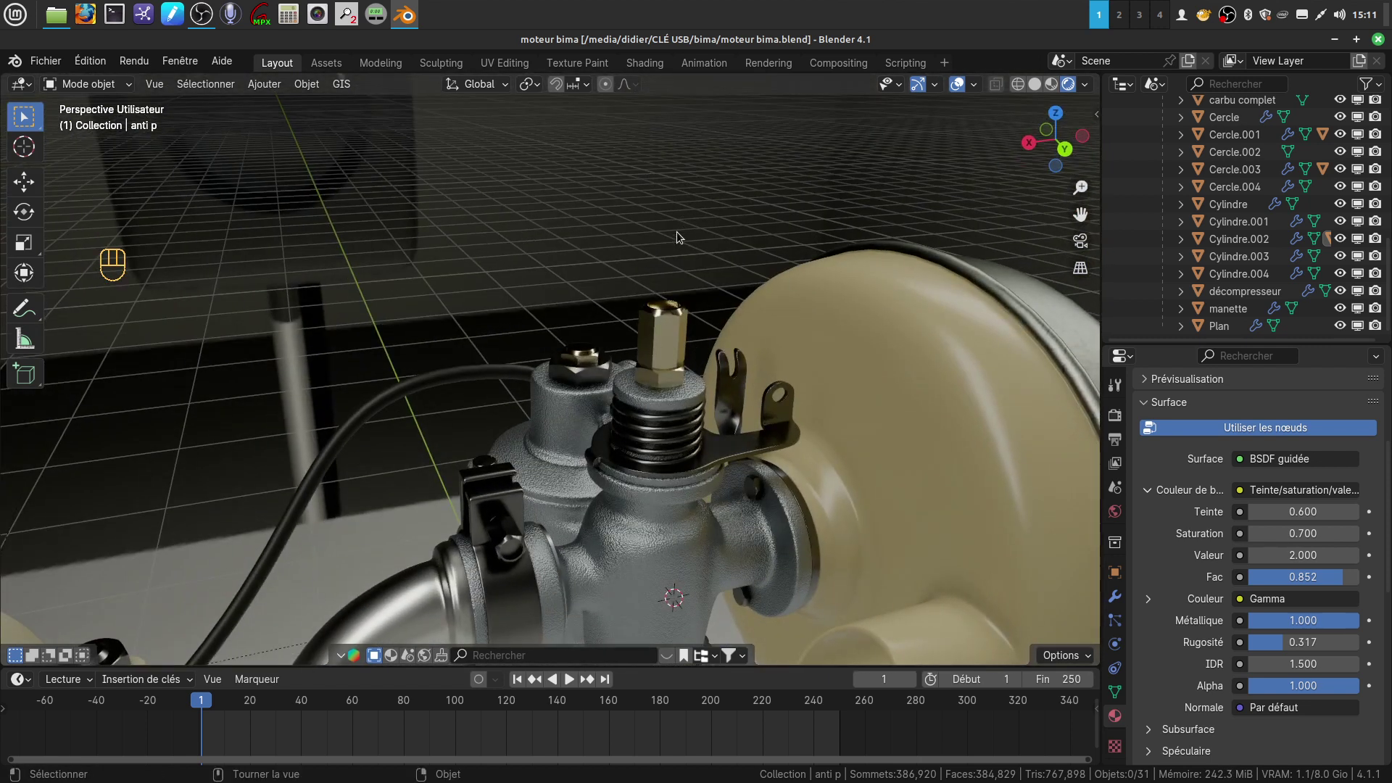
{"action": "middle_click_drag", "start_coordinate": [668, 420], "coordinate": [590, 359]}
{"action": "scroll", "coordinate": [589, 359], "scroll_direction": "down", "scroll_amount": 5}
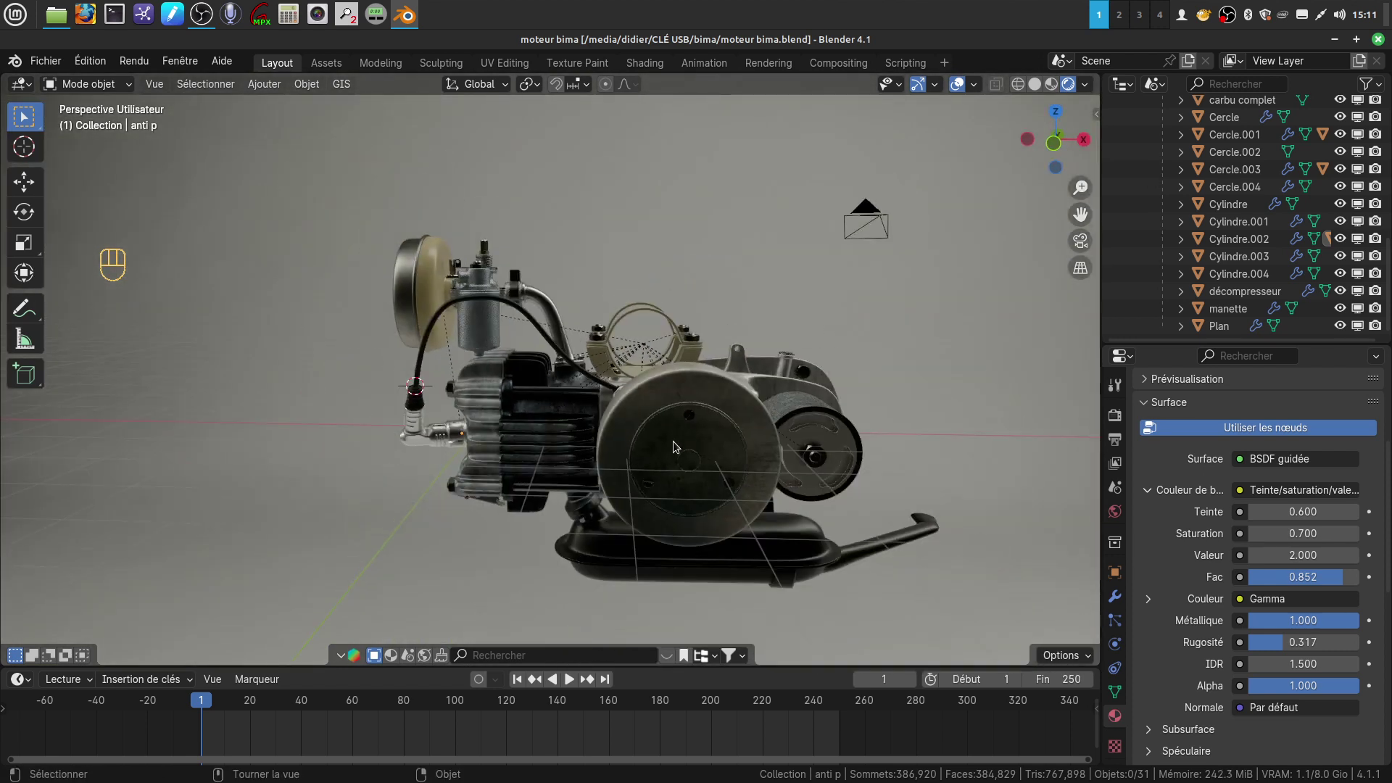
Inspect the flywheel side of the engine, including the drive roller and the exhaust silencer underneath.
{"action": "scroll", "coordinate": [714, 493], "scroll_direction": "up", "scroll_amount": 2}
{"action": "mouse_move", "coordinate": [697, 428]}
{"action": "middle_mouse_down"}
{"action": "mouse_move", "coordinate": [738, 416]}
{"action": "mouse_move", "coordinate": [729, 444]}
{"action": "mouse_move", "coordinate": [715, 432]}
{"action": "middle_mouse_up"}
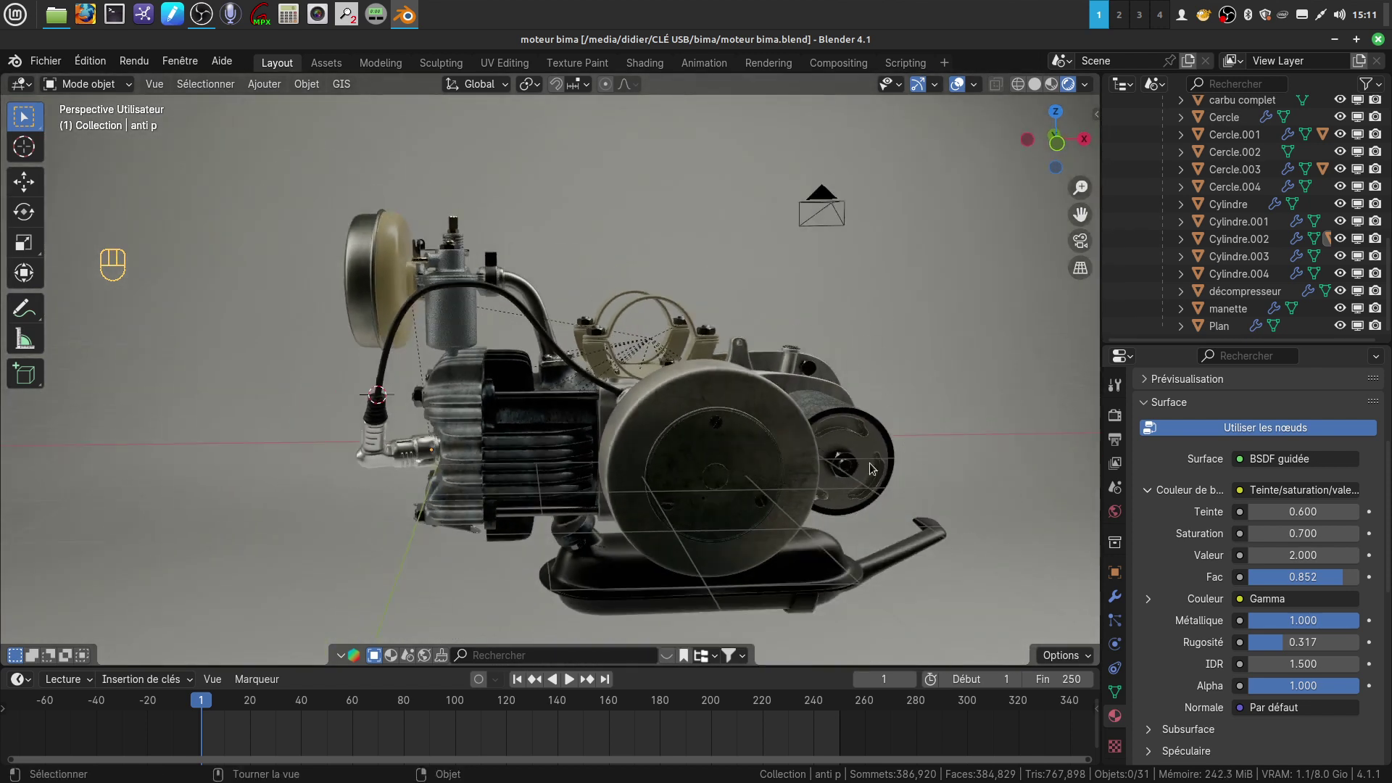
{"action": "middle_click_drag", "start_coordinate": [877, 475], "coordinate": [763, 497]}
{"action": "middle_click_drag", "start_coordinate": [781, 553], "coordinate": [551, 388], "text": "shift"}
{"action": "scroll", "coordinate": [705, 491], "scroll_direction": "up", "scroll_amount": 3}
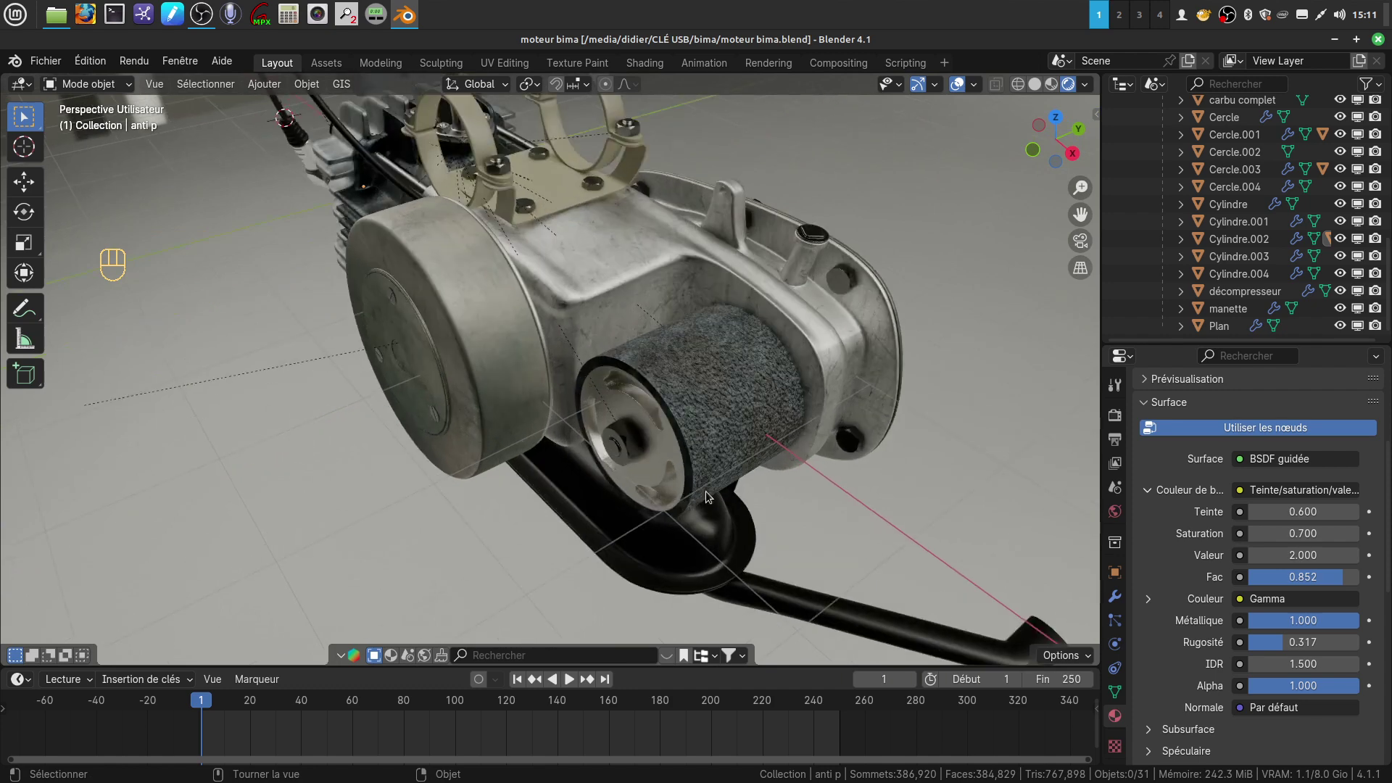
{"action": "middle_click_drag", "start_coordinate": [706, 490], "coordinate": [789, 554]}
{"action": "middle_click_drag", "start_coordinate": [819, 486], "coordinate": [802, 455]}
{"action": "scroll", "coordinate": [793, 489], "scroll_direction": "down", "scroll_amount": 4}
{"action": "scroll", "coordinate": [802, 455], "scroll_direction": "up", "scroll_amount": 4}
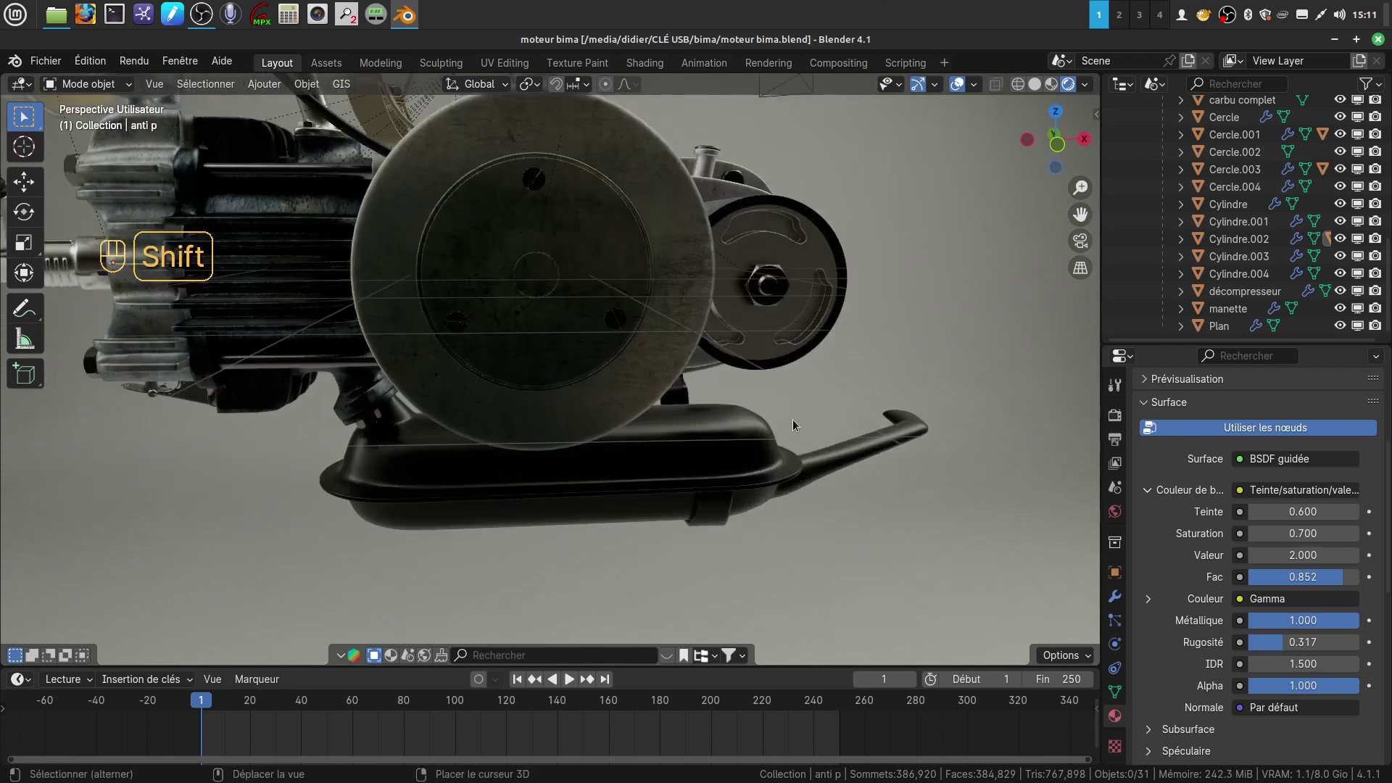
{"action": "scroll", "coordinate": [794, 500], "scroll_direction": "down", "scroll_amount": 3}
{"action": "middle_click_drag", "start_coordinate": [793, 500], "coordinate": [712, 472]}
{"action": "scroll", "coordinate": [712, 472], "scroll_direction": "down", "scroll_amount": 3}
{"action": "middle_click_drag", "start_coordinate": [627, 471], "coordinate": [654, 506], "text": "shift"}
{"action": "scroll", "coordinate": [723, 495], "scroll_direction": "up", "scroll_amount": 3}
{"action": "scroll", "coordinate": [654, 506], "scroll_direction": "up", "scroll_amount": 2}
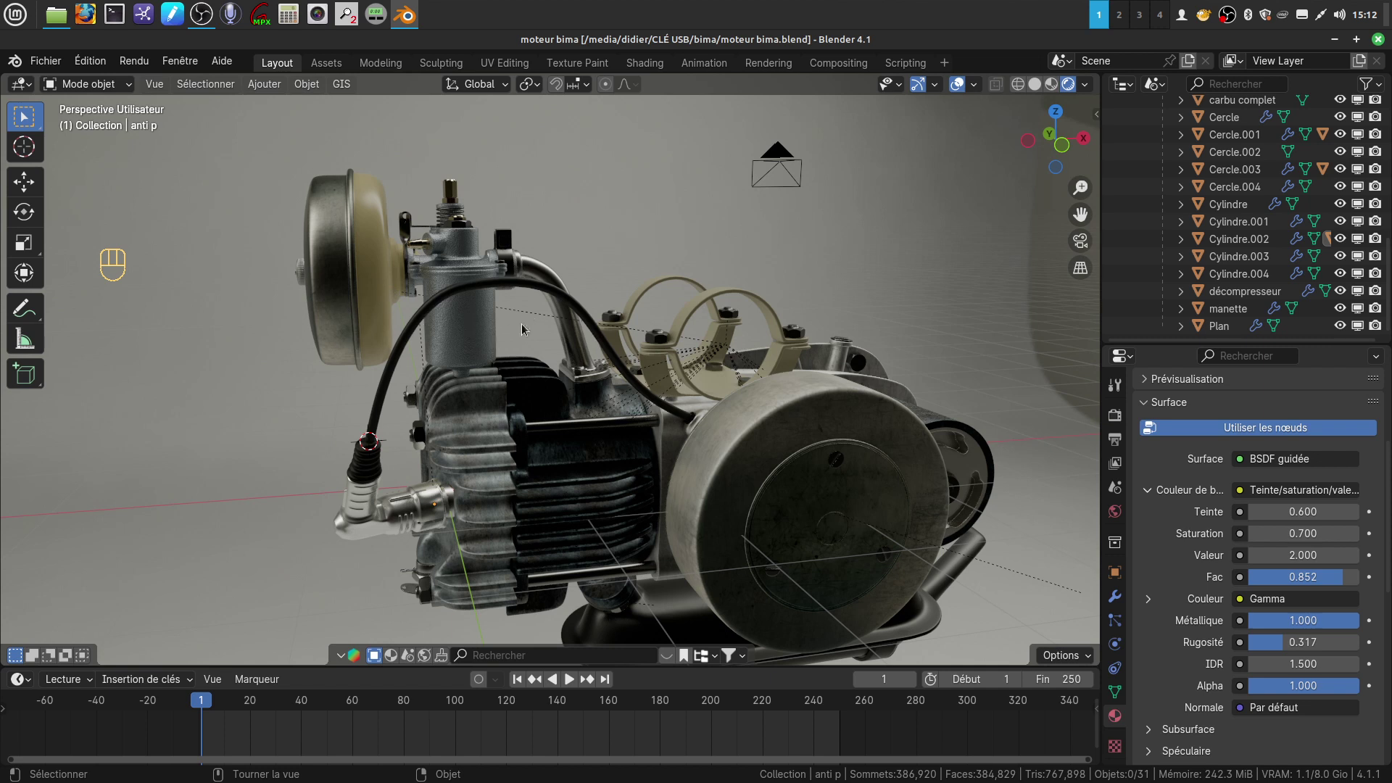
Examine the engine from the spark plug end, checking the cylinder fins, ignition cable and air filter cover.
{"action": "middle_click_drag", "start_coordinate": [558, 381], "coordinate": [645, 449]}
{"action": "scroll", "coordinate": [638, 394], "scroll_direction": "down", "scroll_amount": 3}
{"action": "scroll", "coordinate": [650, 451], "scroll_direction": "up", "scroll_amount": 2}
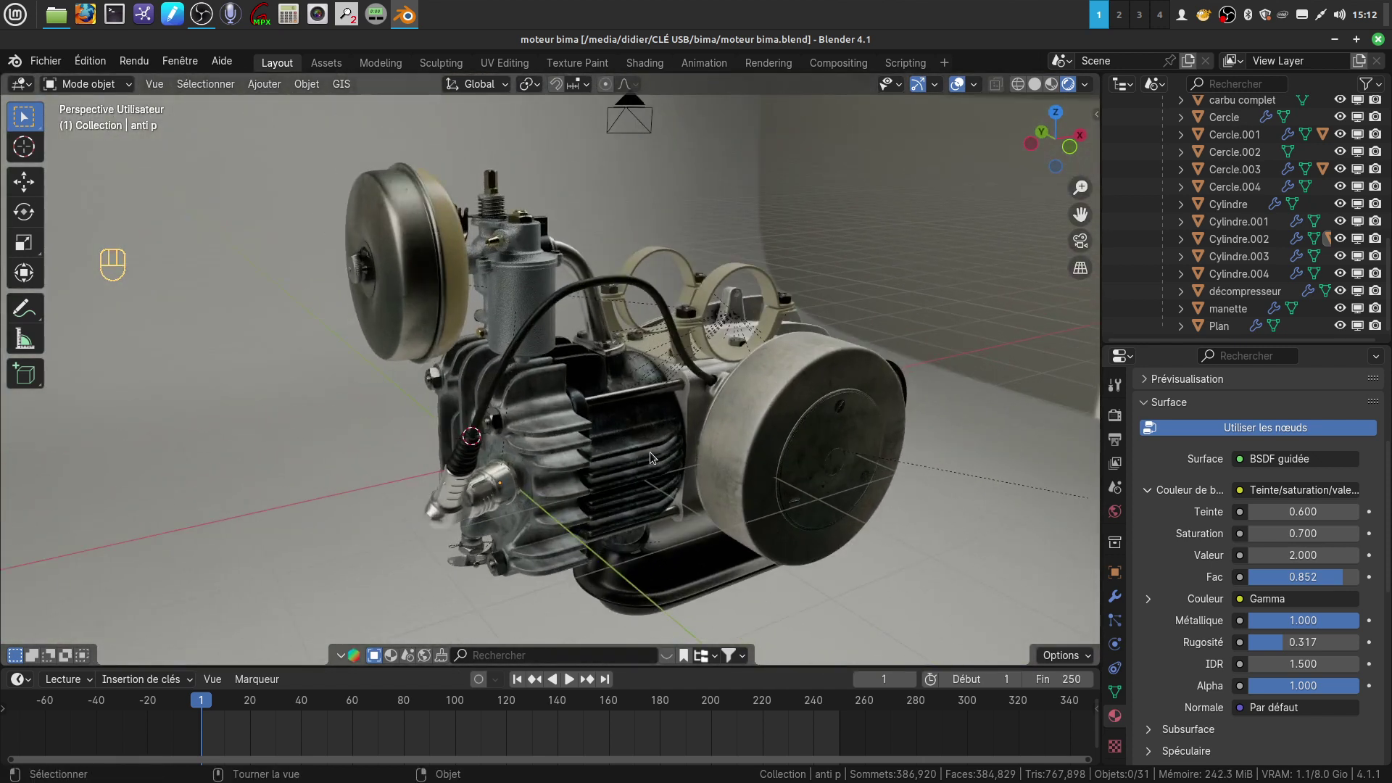
{"action": "mouse_move", "coordinate": [637, 452]}
{"action": "middle_mouse_down"}
{"action": "mouse_move", "coordinate": [623, 423]}
{"action": "mouse_move", "coordinate": [658, 419]}
{"action": "mouse_move", "coordinate": [680, 438]}
{"action": "mouse_move", "coordinate": [624, 440]}
{"action": "middle_mouse_up"}
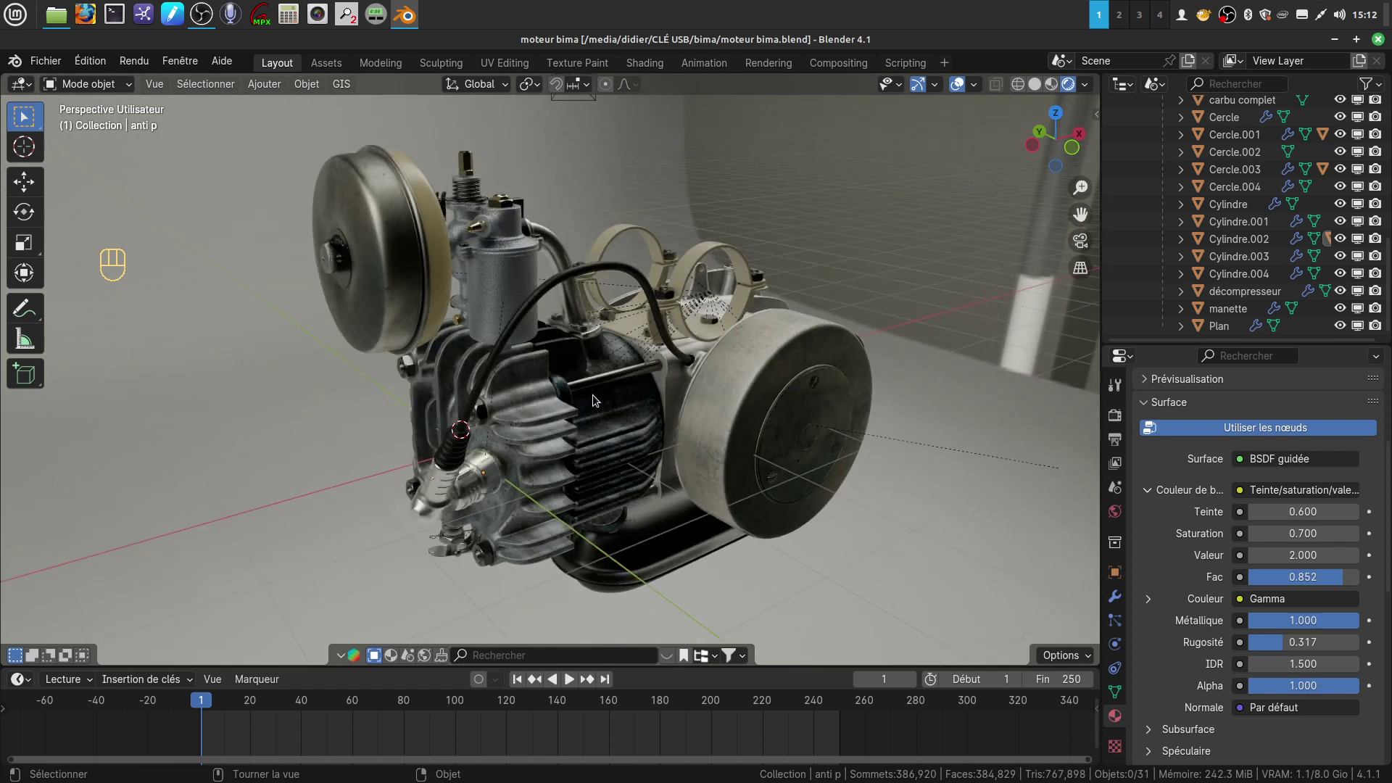
{"action": "scroll", "coordinate": [592, 397], "scroll_direction": "up", "scroll_amount": 2}
{"action": "mouse_move", "coordinate": [619, 454]}
{"action": "middle_mouse_down"}
{"action": "mouse_move", "coordinate": [582, 428]}
{"action": "mouse_move", "coordinate": [603, 422]}
{"action": "mouse_move", "coordinate": [606, 440]}
{"action": "middle_mouse_up"}
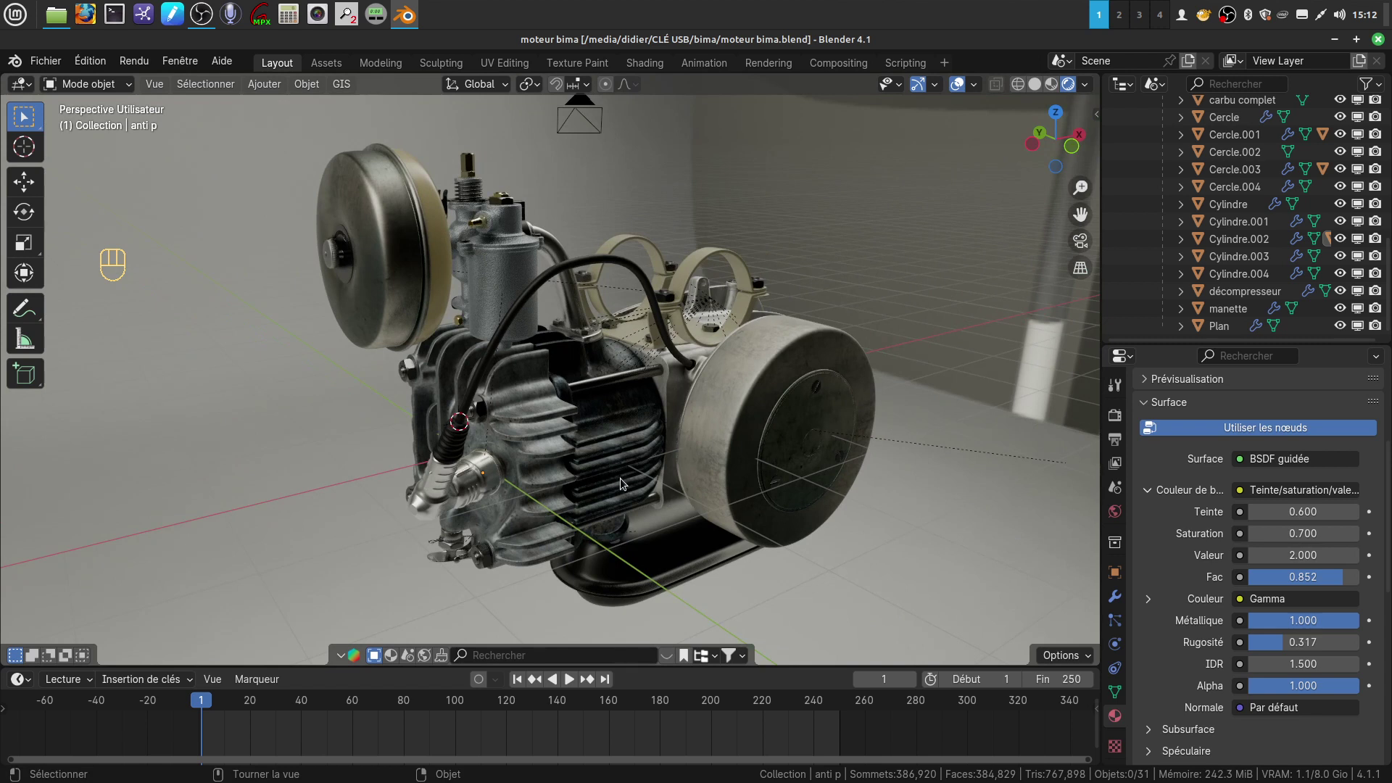
{"action": "scroll", "coordinate": [620, 477], "scroll_direction": "up", "scroll_amount": 1}
{"action": "scroll", "coordinate": [610, 452], "scroll_direction": "down", "scroll_amount": 3}
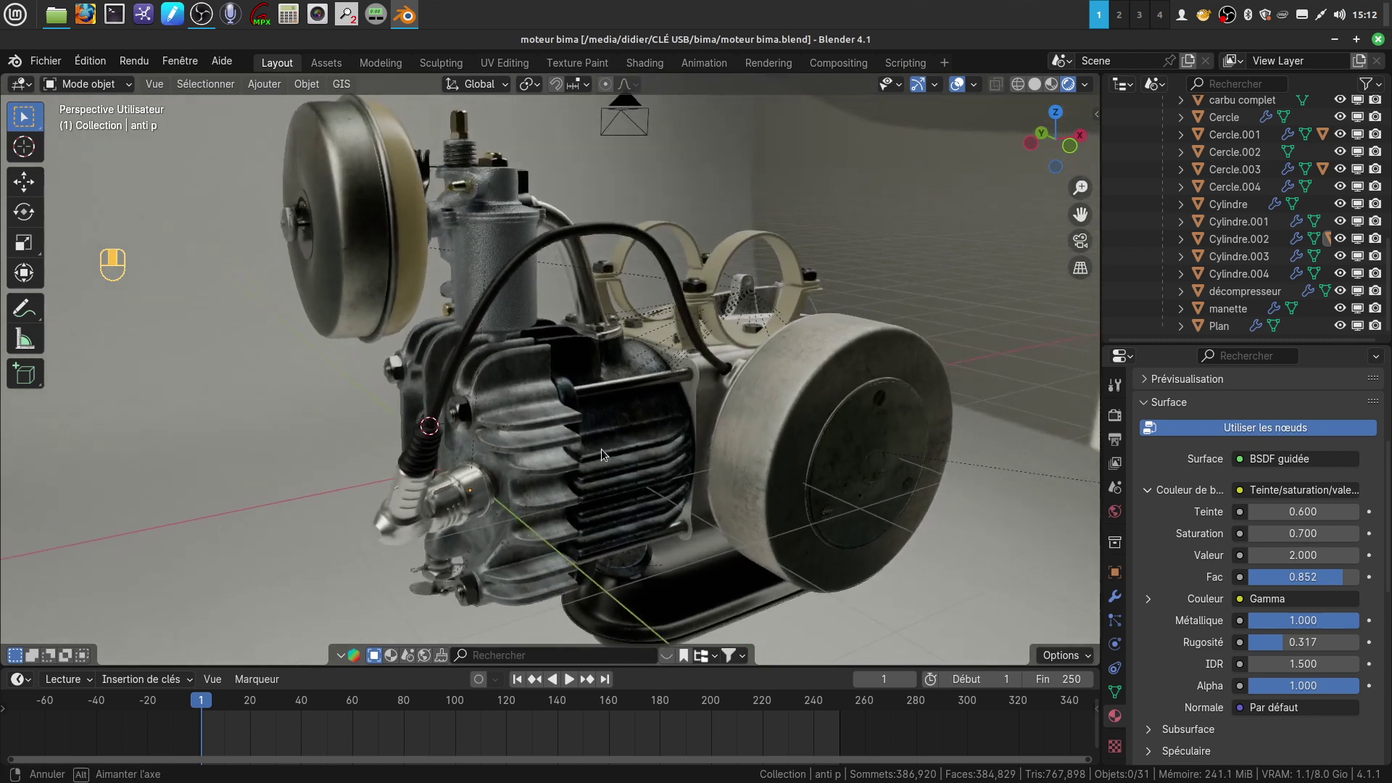
{"action": "middle_click_drag", "start_coordinate": [600, 450], "coordinate": [594, 454]}
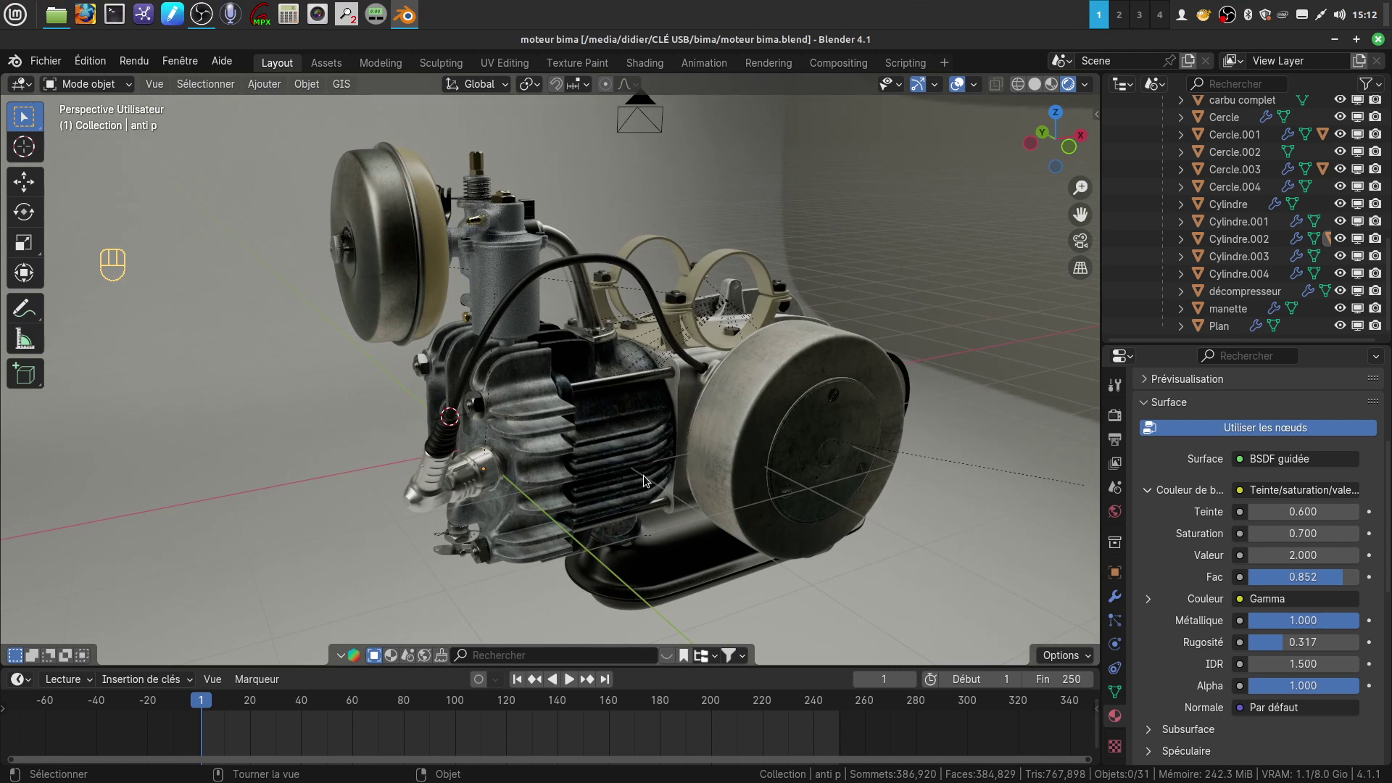
{"action": "middle_click_drag", "start_coordinate": [591, 467], "coordinate": [529, 410]}
{"action": "middle_click_drag", "start_coordinate": [607, 387], "coordinate": [754, 229]}
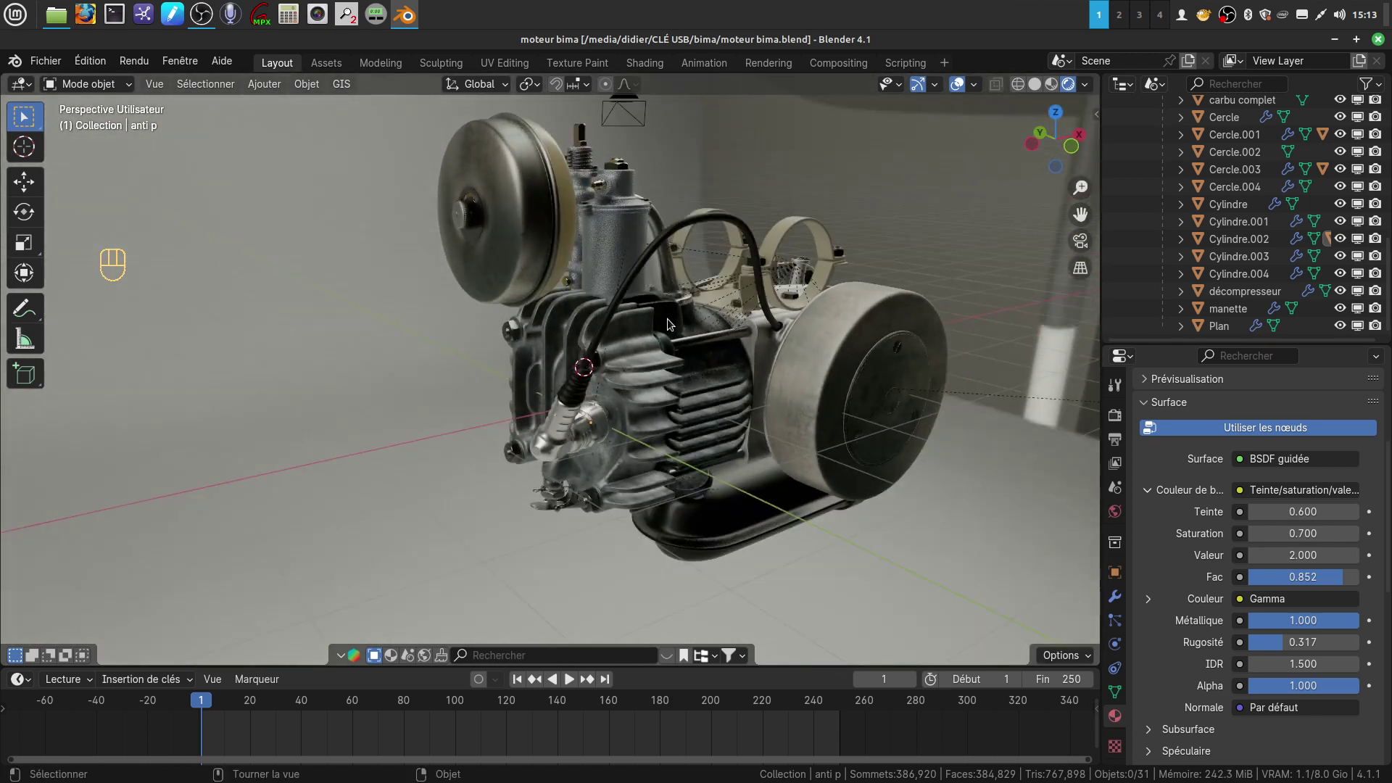
{"action": "middle_click_drag", "start_coordinate": [670, 319], "coordinate": [635, 326], "text": "shift"}
{"action": "scroll", "coordinate": [635, 326], "scroll_direction": "up", "scroll_amount": 2}
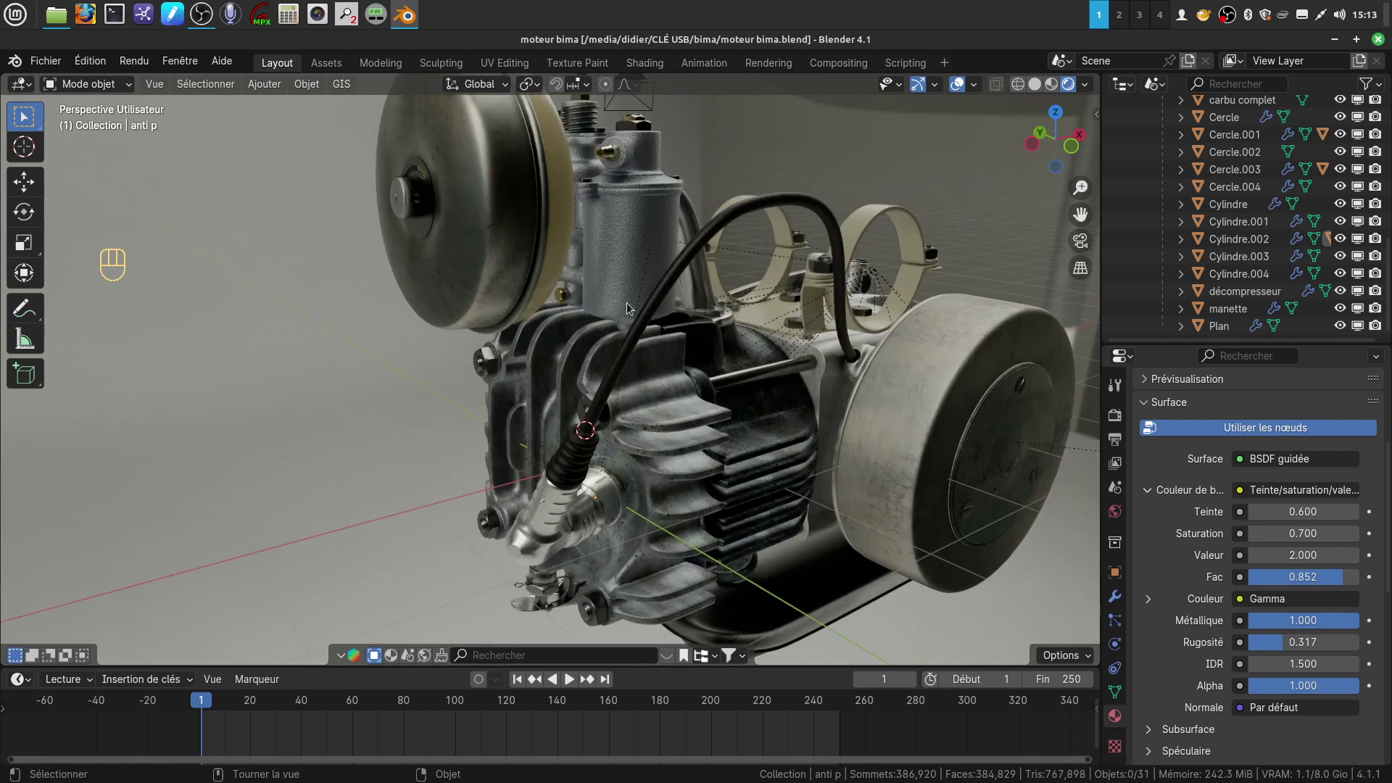
{"action": "scroll", "coordinate": [616, 283], "scroll_direction": "down", "scroll_amount": 4}
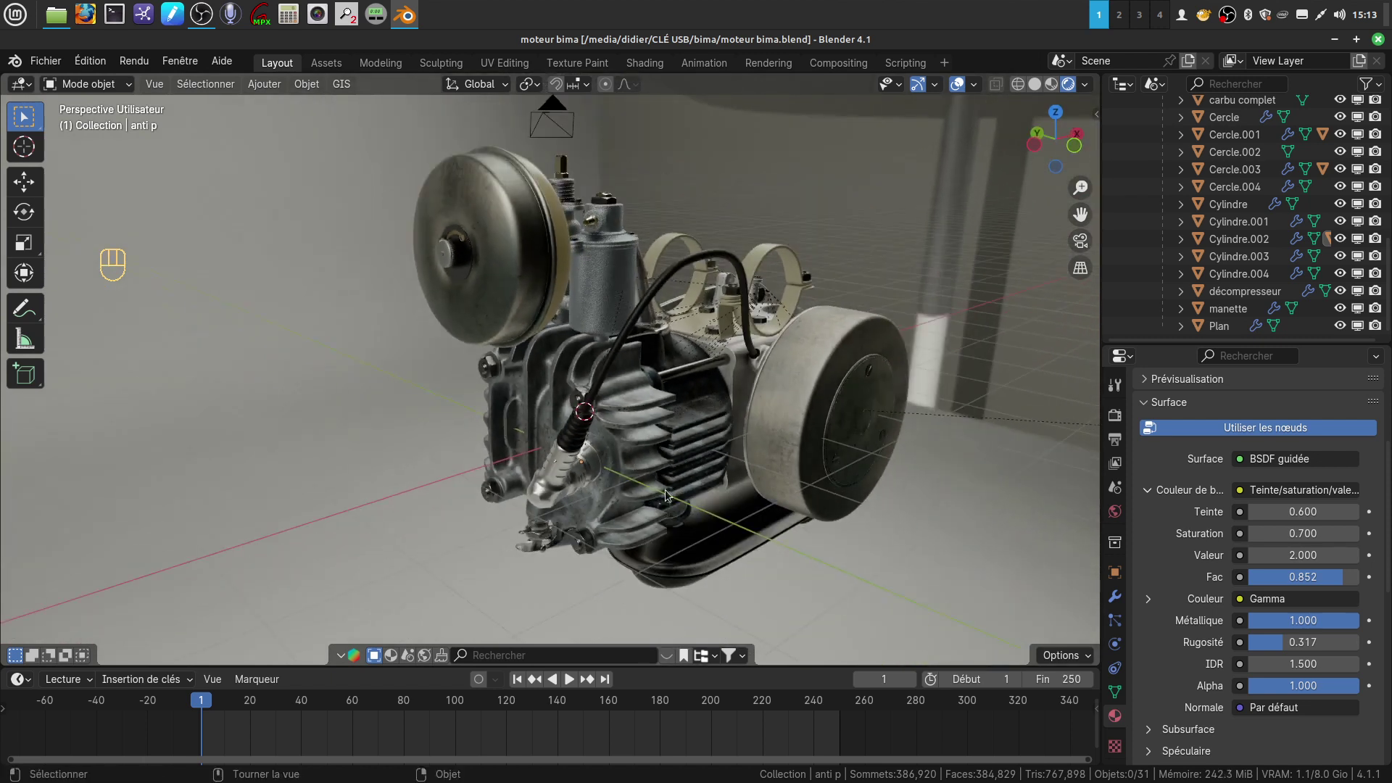
Inspect the engraved manufacturer and type plate on the crankcase side cover, and view the whole engine from that side.
{"action": "middle_click_drag", "start_coordinate": [617, 468], "coordinate": [864, 445]}
{"action": "middle_click_drag", "start_coordinate": [707, 455], "coordinate": [745, 384]}
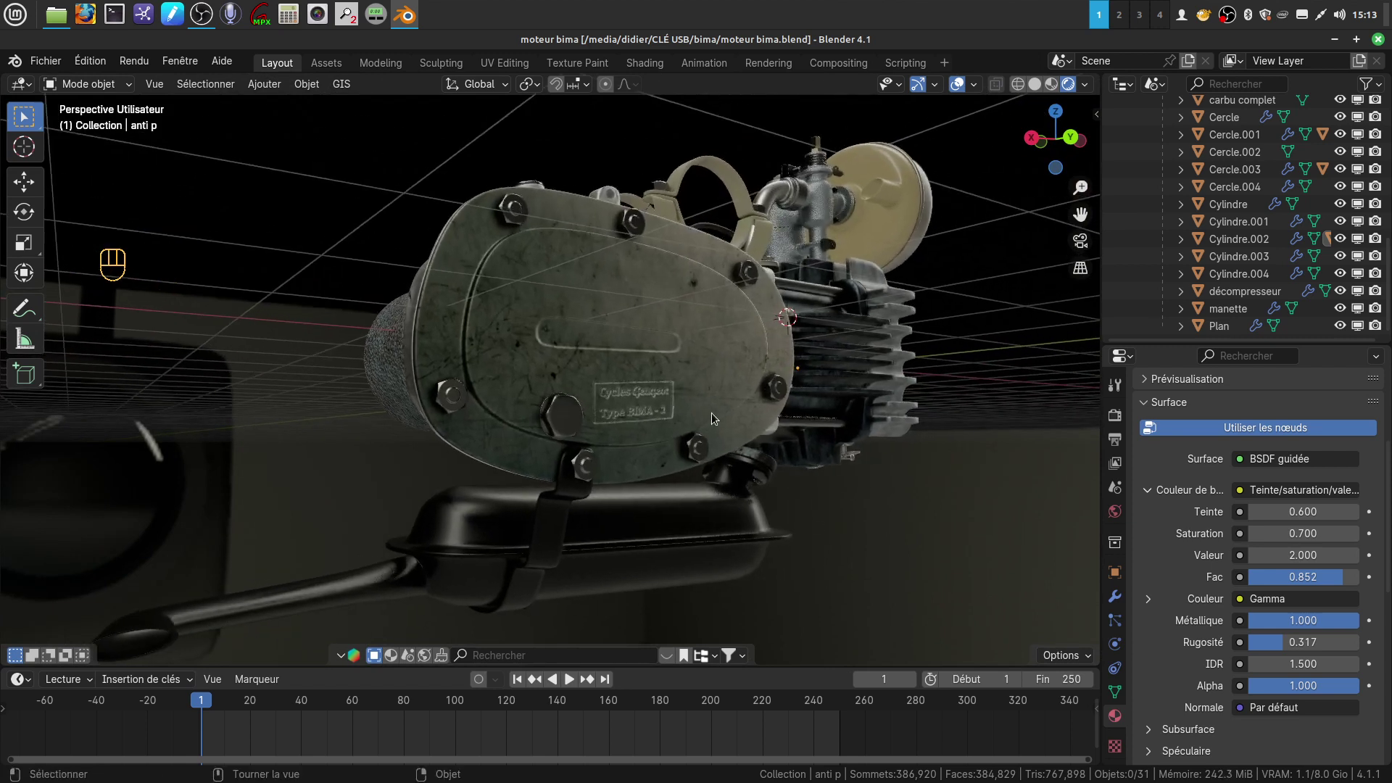
{"action": "scroll", "coordinate": [706, 452], "scroll_direction": "up", "scroll_amount": 6}
{"action": "middle_click_drag", "start_coordinate": [580, 365], "coordinate": [406, 305], "text": "shift"}
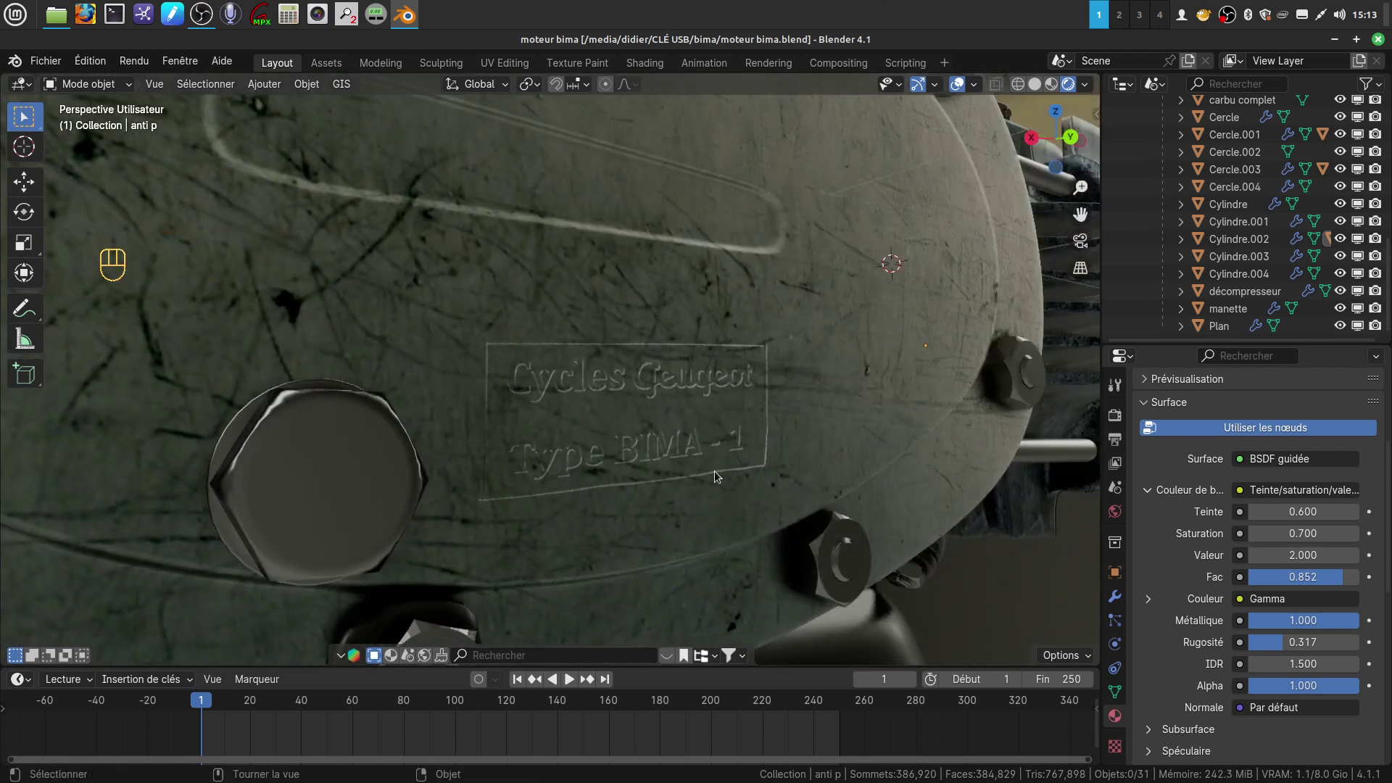
{"action": "scroll", "coordinate": [669, 440], "scroll_direction": "up", "scroll_amount": 2}
{"action": "middle_click_drag", "start_coordinate": [657, 479], "coordinate": [567, 468]}
{"action": "scroll", "coordinate": [567, 467], "scroll_direction": "down", "scroll_amount": 5}
{"action": "scroll", "coordinate": [624, 478], "scroll_direction": "down", "scroll_amount": 4}
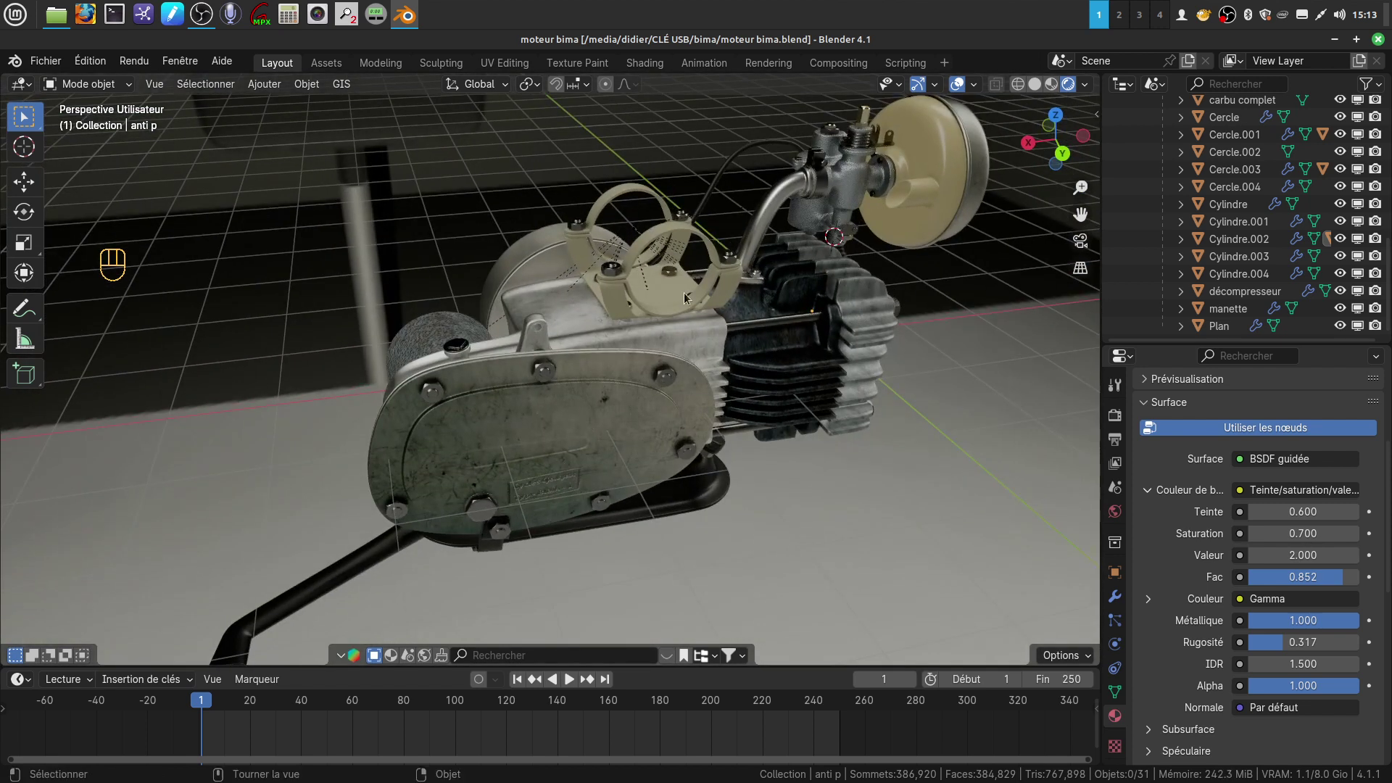
{"action": "middle_click_drag", "start_coordinate": [737, 360], "coordinate": [695, 363]}
Switch to the bima folder in the file manager and open the parts catalogue BIMA_1954.pdf.
{"action": "left_click", "coordinate": [1334, 40]}
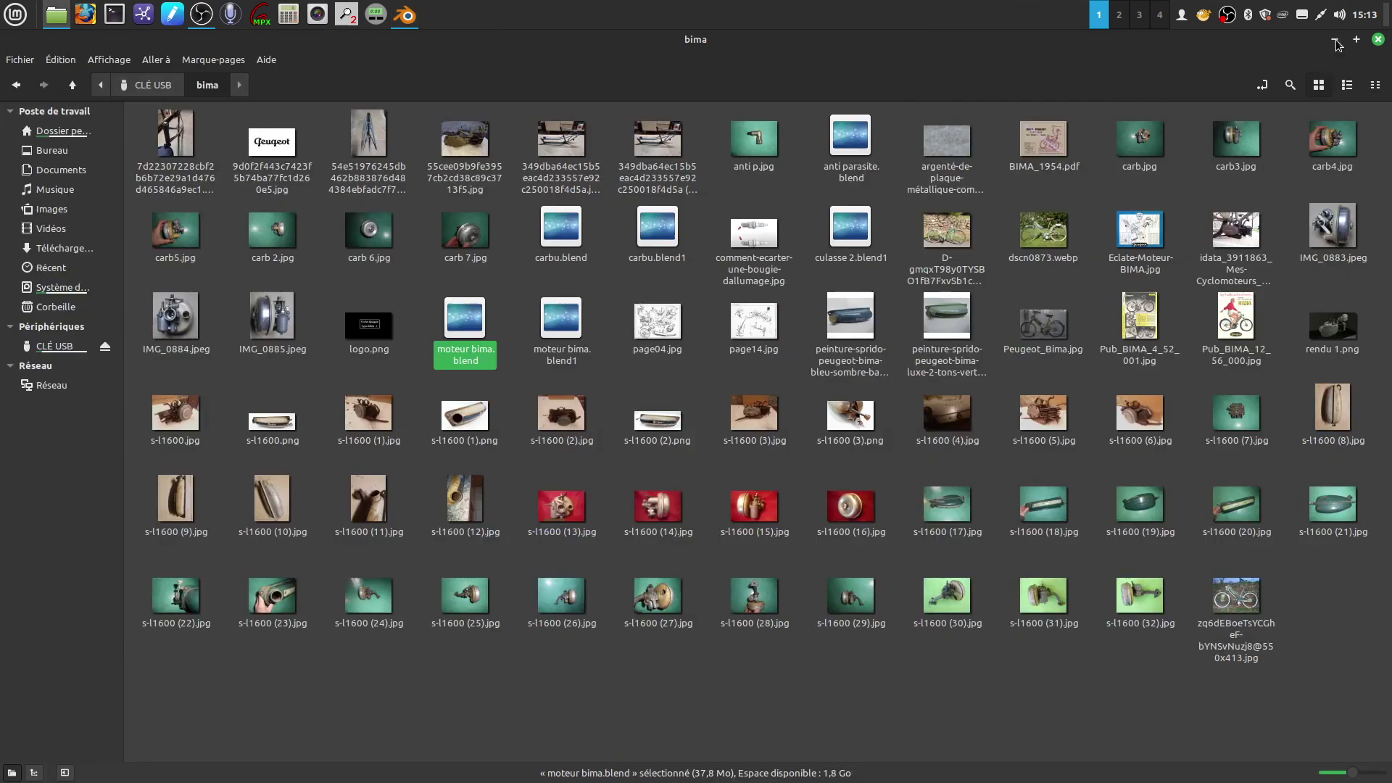
{"action": "left_click", "coordinate": [598, 292]}
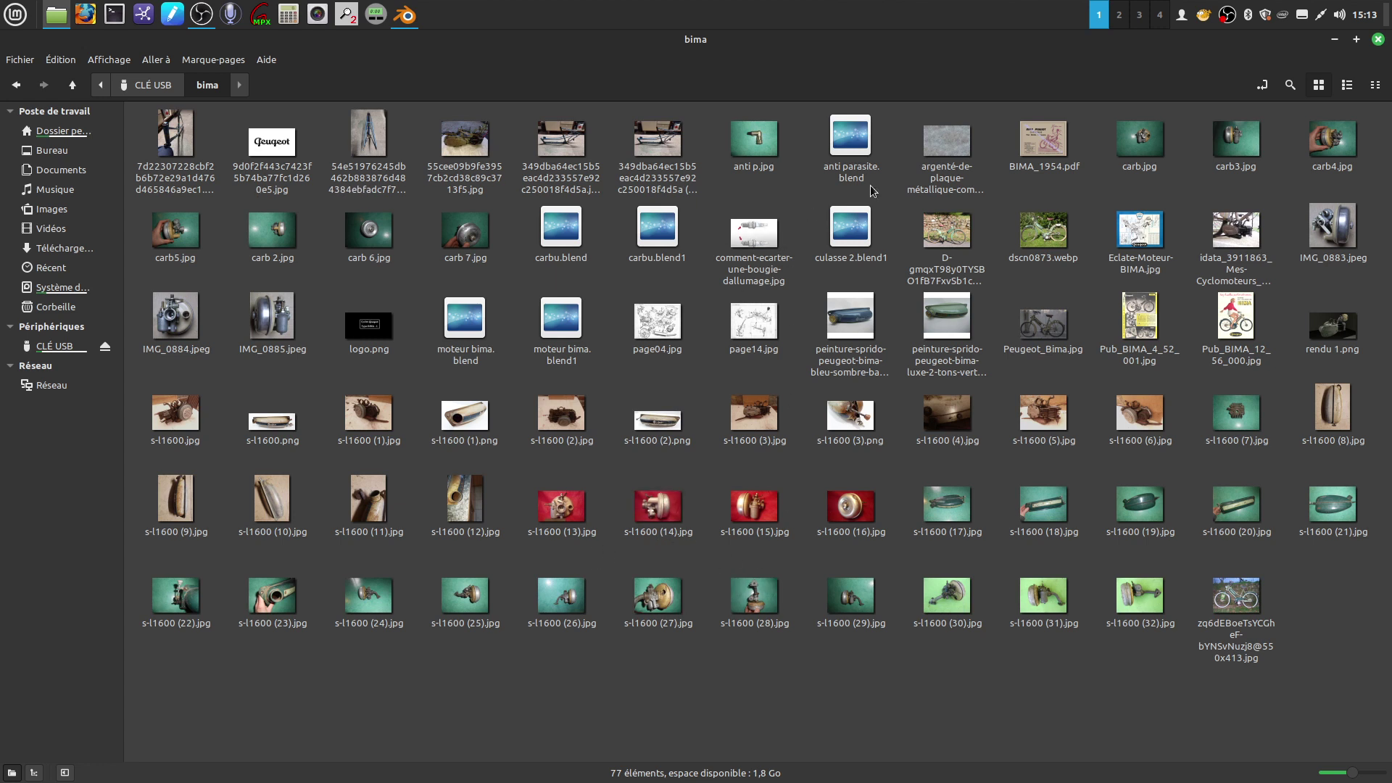
{"action": "double_click", "coordinate": [1037, 145]}
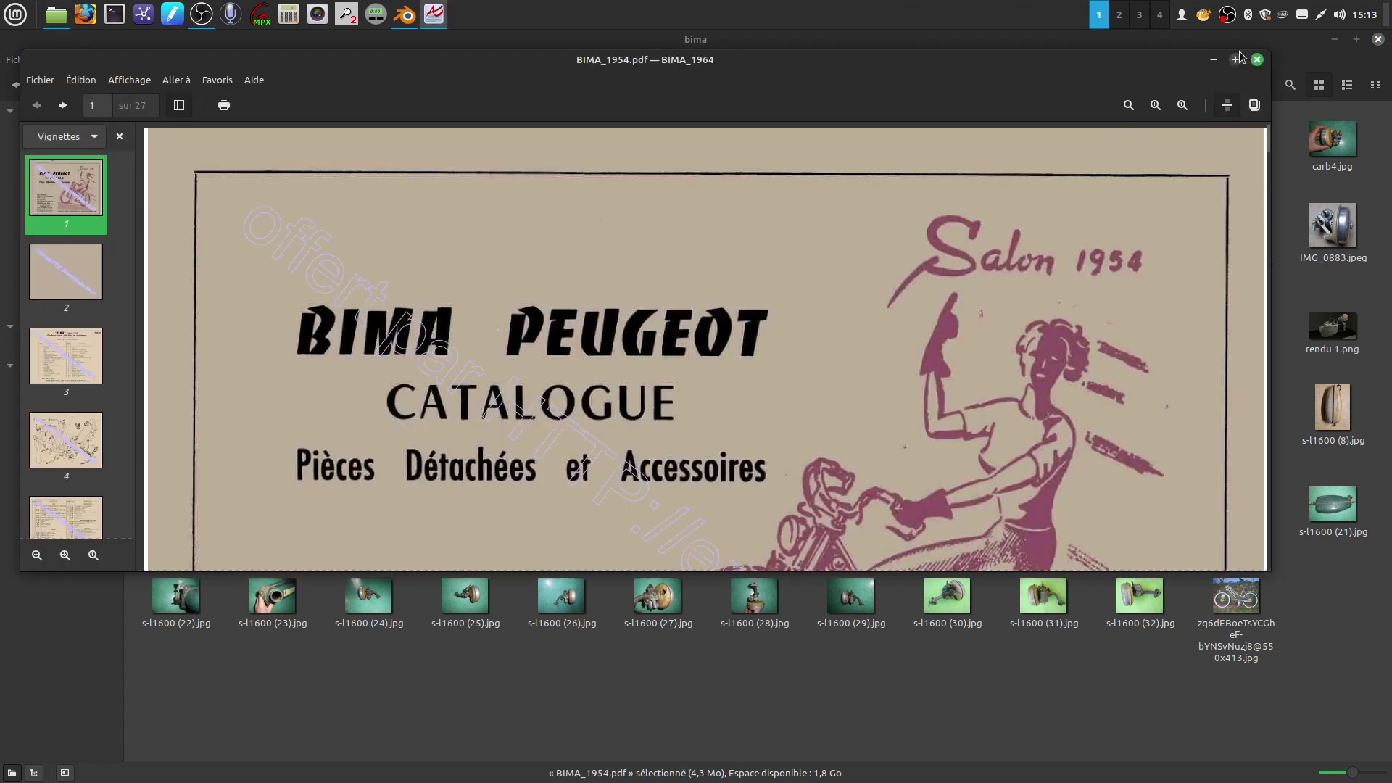
Fit each catalogue page whole in the document viewer and make its window taller.
{"action": "scroll", "coordinate": [964, 281], "scroll_direction": "down", "scroll_amount": 2}
{"action": "scroll", "coordinate": [931, 314], "scroll_direction": "down", "scroll_amount": 10}
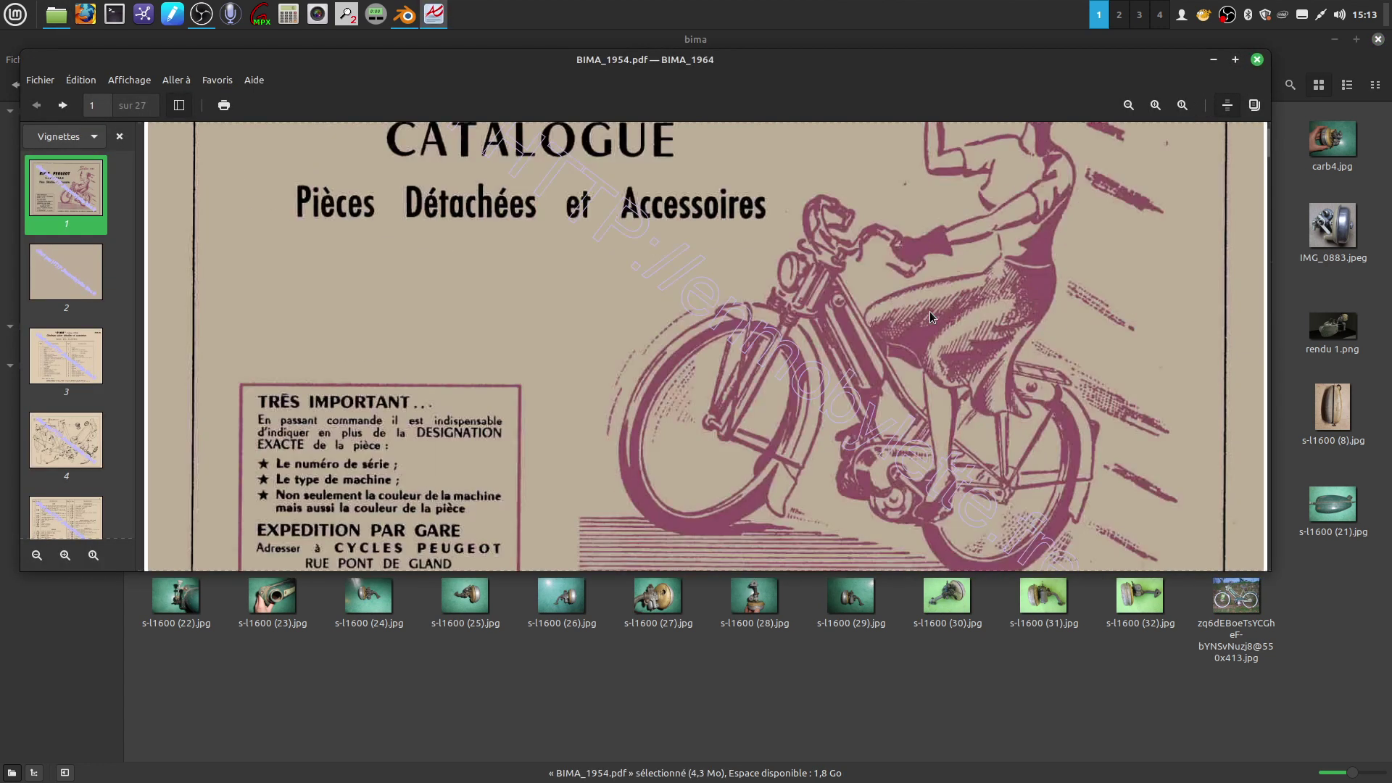
{"action": "left_click", "coordinate": [1254, 105]}
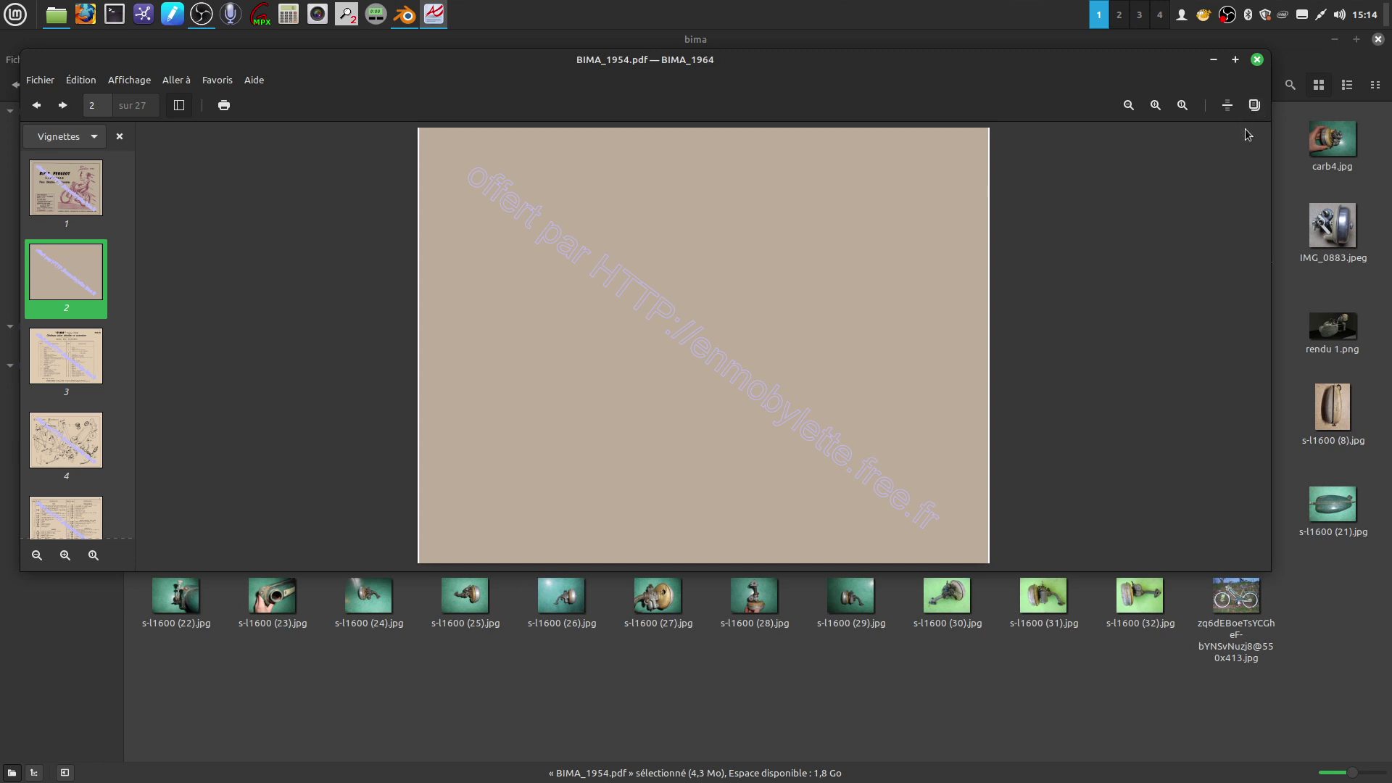
{"action": "left_click_drag", "start_coordinate": [1009, 571], "coordinate": [1041, 758]}
Look through the catalogue's exploded parts drawings up to the last page, and return to the cover.
{"action": "scroll", "coordinate": [1063, 468], "scroll_direction": "down", "scroll_amount": 7}
{"action": "scroll", "coordinate": [1032, 464], "scroll_direction": "down", "scroll_amount": 2}
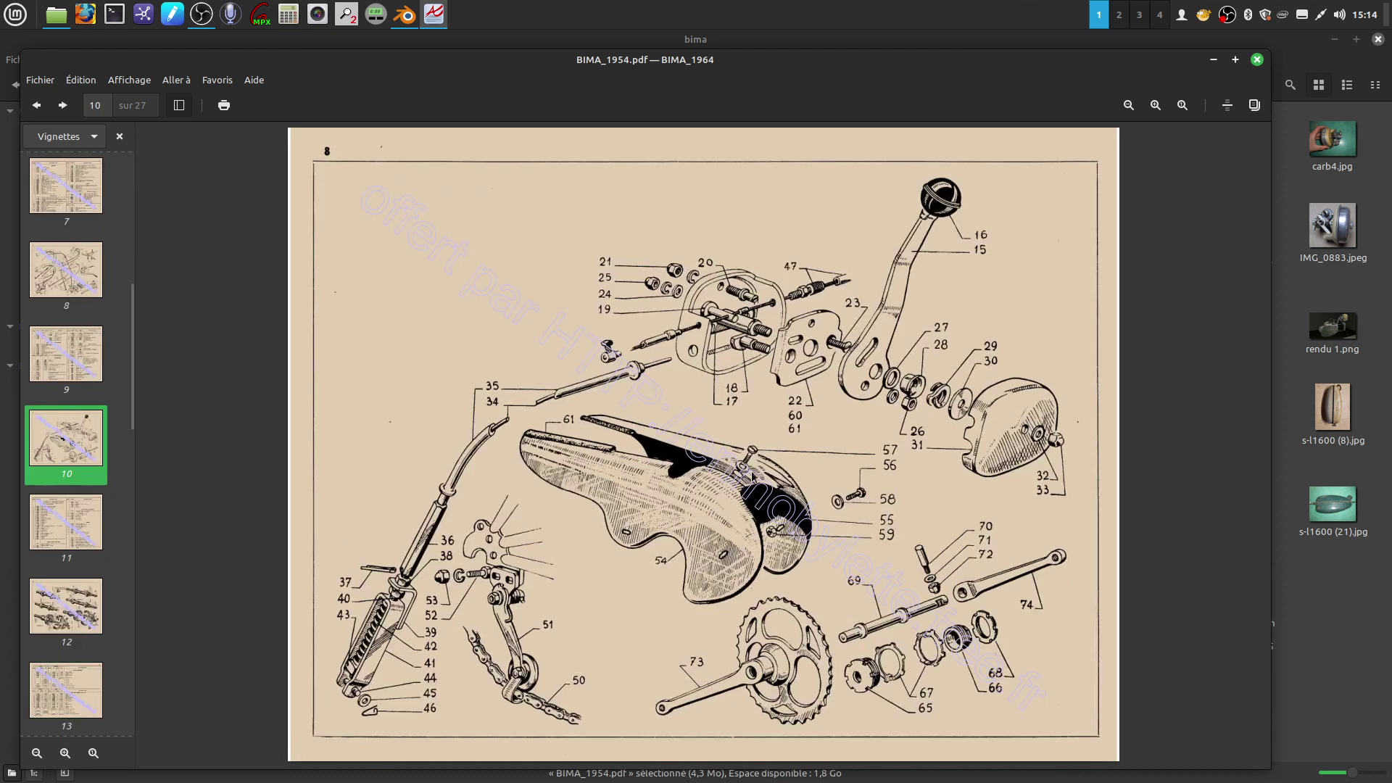
{"action": "scroll", "coordinate": [734, 518], "scroll_direction": "down", "scroll_amount": 6}
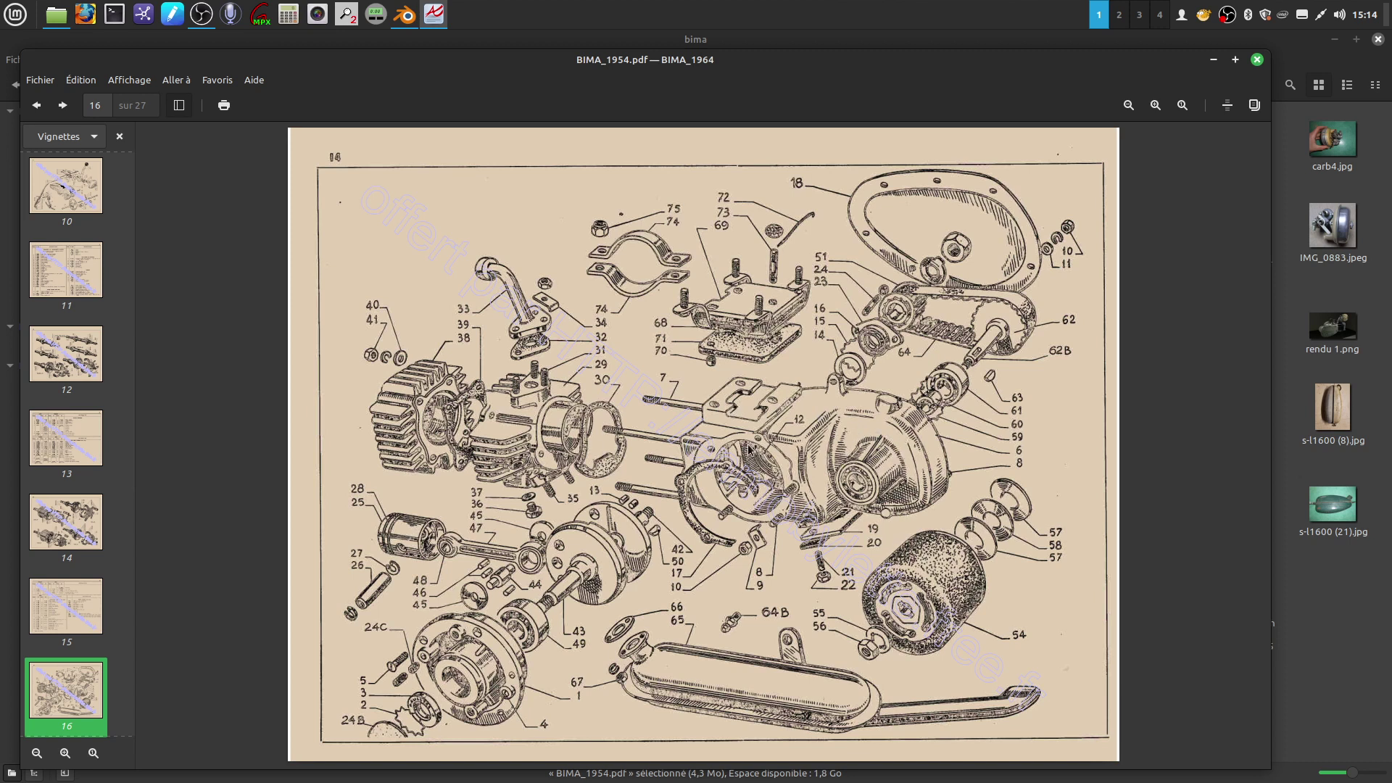
{"action": "scroll", "coordinate": [803, 514], "scroll_direction": "down", "scroll_amount": 2}
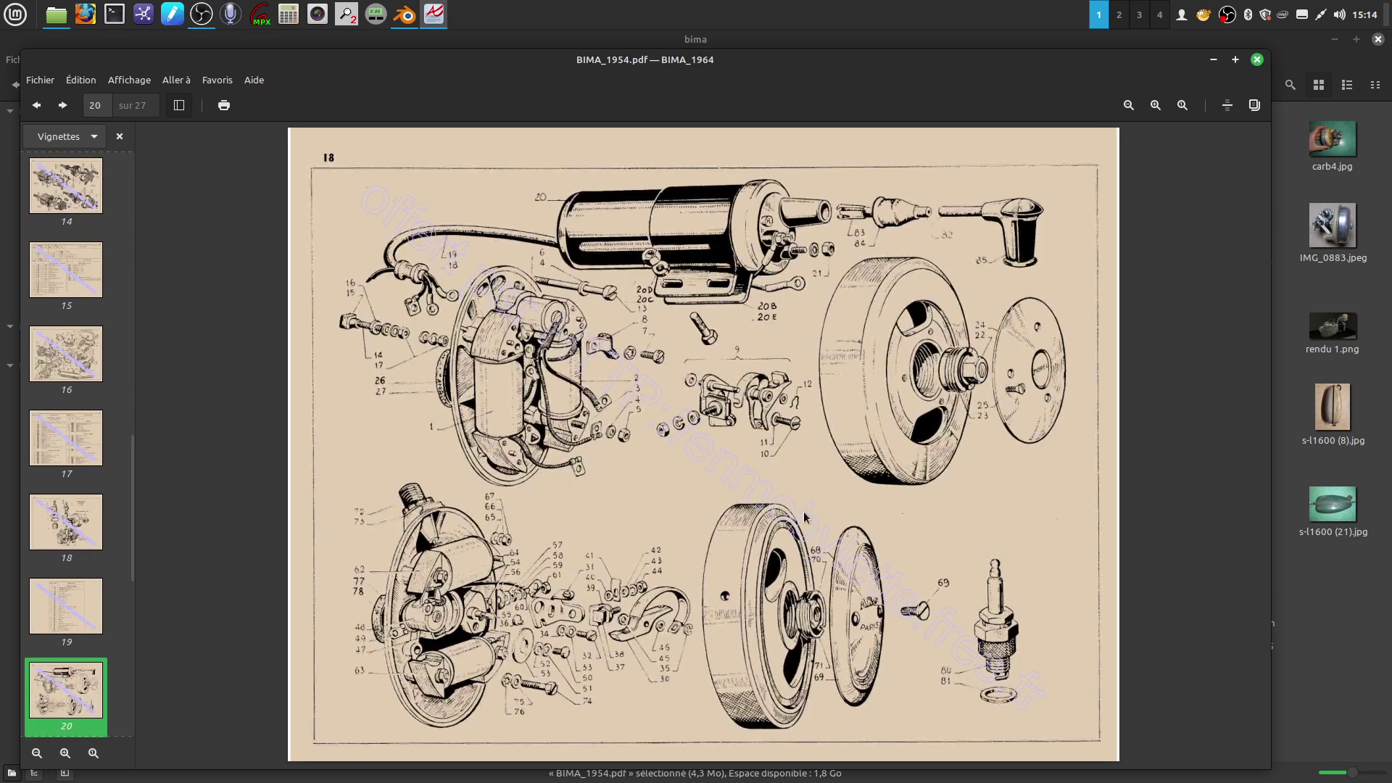
{"action": "scroll", "coordinate": [806, 500], "scroll_direction": "down", "scroll_amount": 3}
{"action": "scroll", "coordinate": [808, 491], "scroll_direction": "up", "scroll_amount": 2}
{"action": "scroll", "coordinate": [808, 492], "scroll_direction": "up", "scroll_amount": 3}
{"action": "scroll", "coordinate": [807, 490], "scroll_direction": "down", "scroll_amount": 1}
{"action": "scroll", "coordinate": [807, 489], "scroll_direction": "down", "scroll_amount": 7}
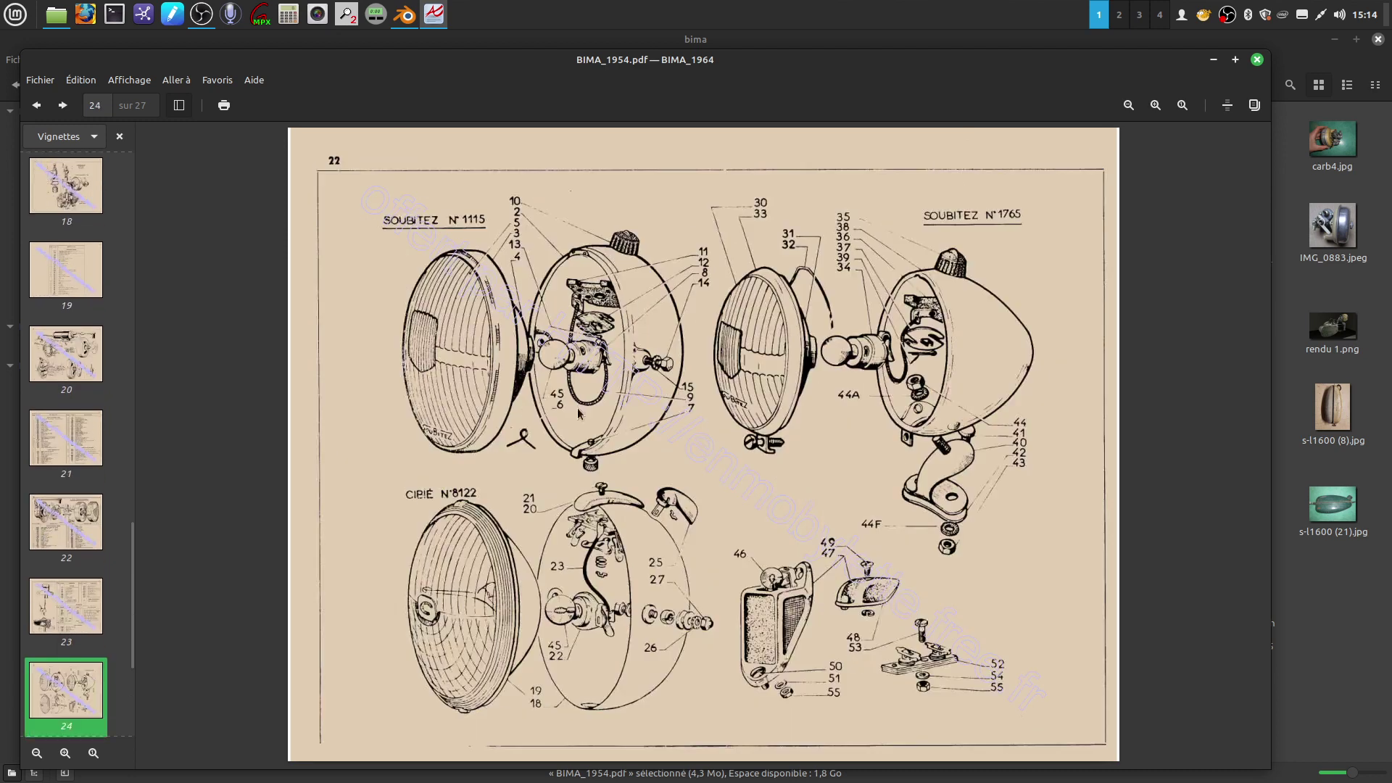
{"action": "scroll", "coordinate": [788, 450], "scroll_direction": "down", "scroll_amount": 3}
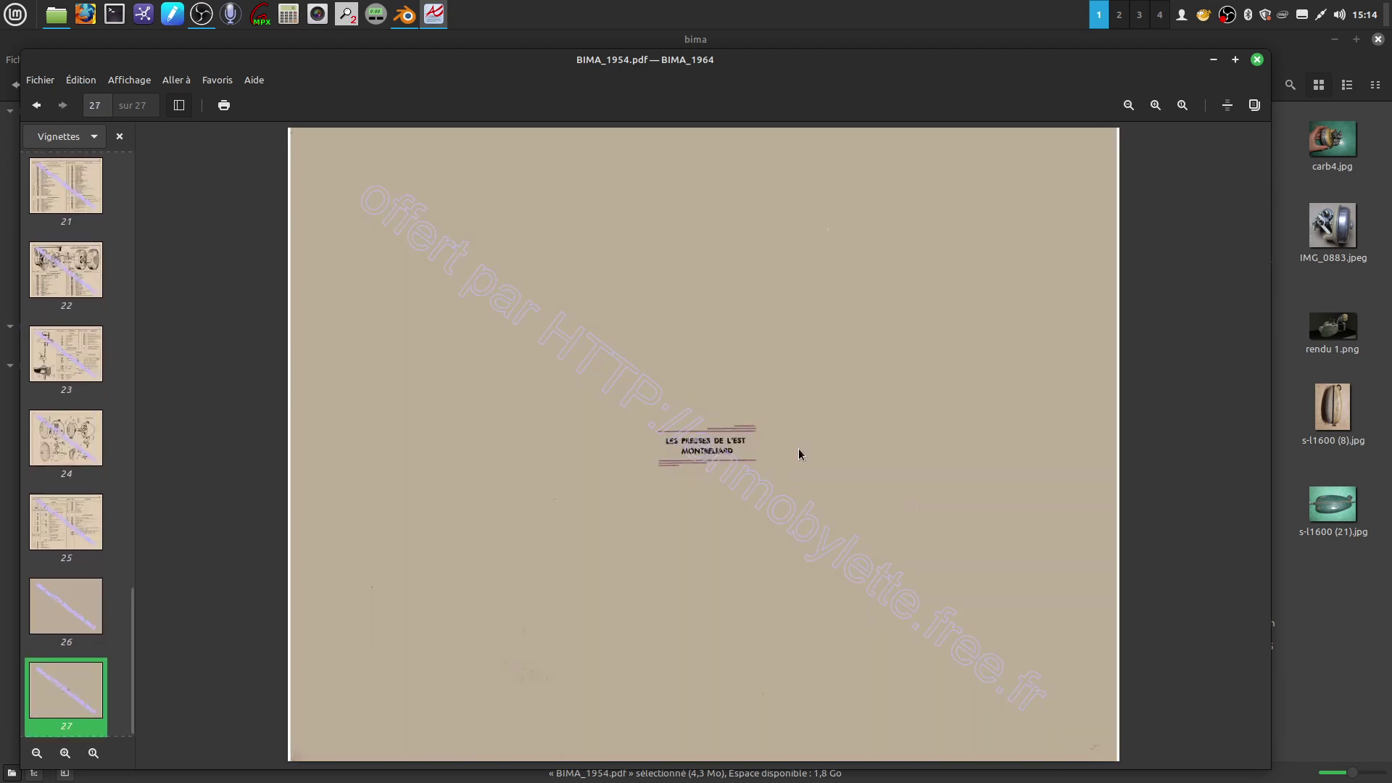
{"action": "scroll", "coordinate": [801, 442], "scroll_direction": "up", "scroll_amount": 20}
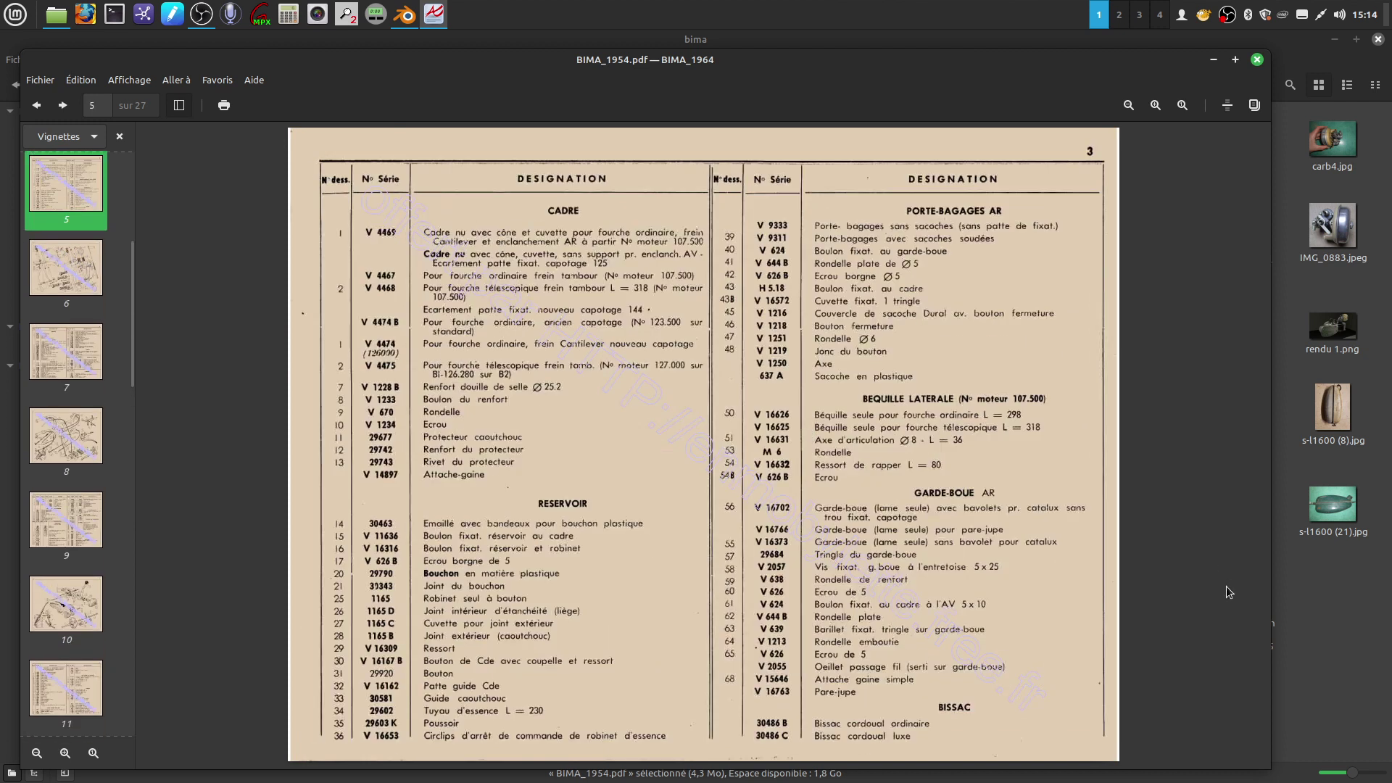
{"action": "scroll", "coordinate": [1043, 491], "scroll_direction": "up", "scroll_amount": 4}
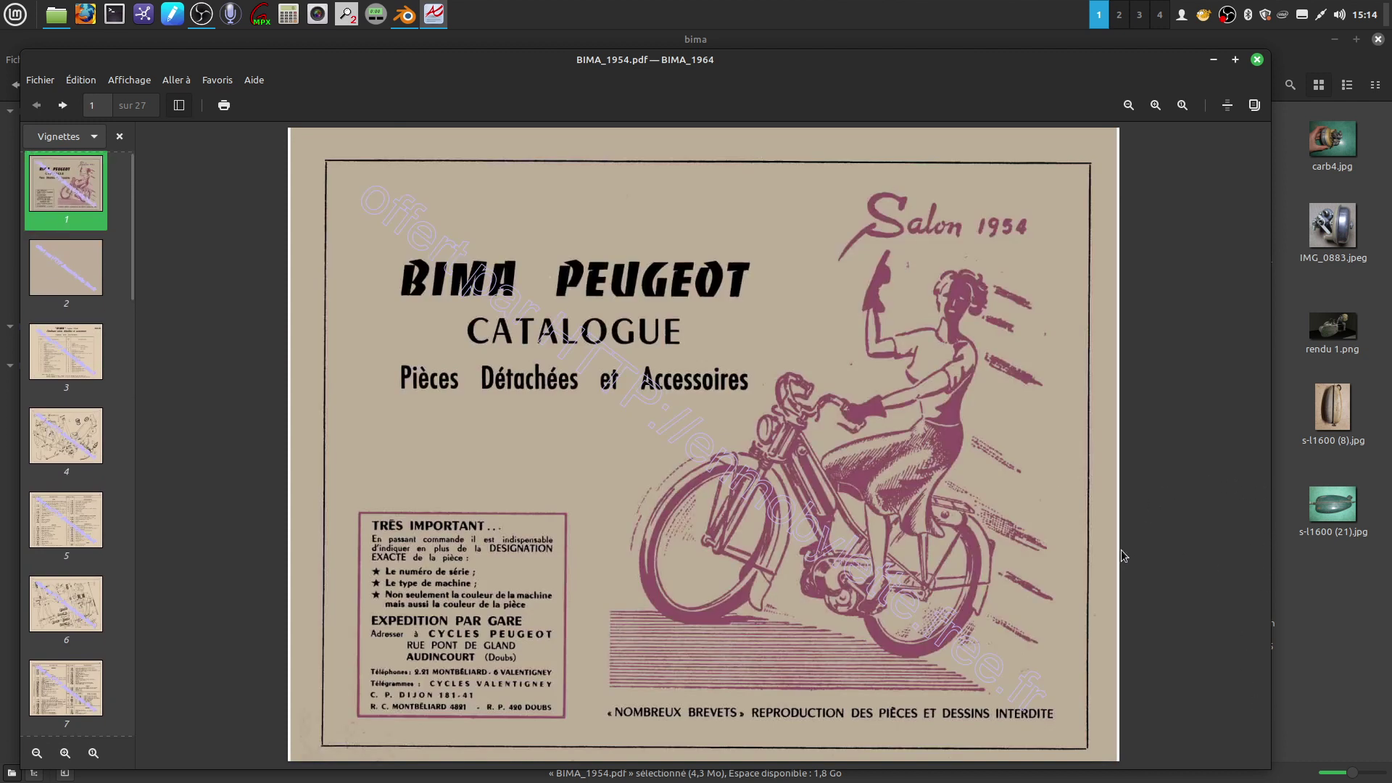
Page through the parts catalogue again, from the table of contents and exploded drawings to the last page, and close the document.
{"action": "scroll", "coordinate": [876, 509], "scroll_direction": "down", "scroll_amount": 2}
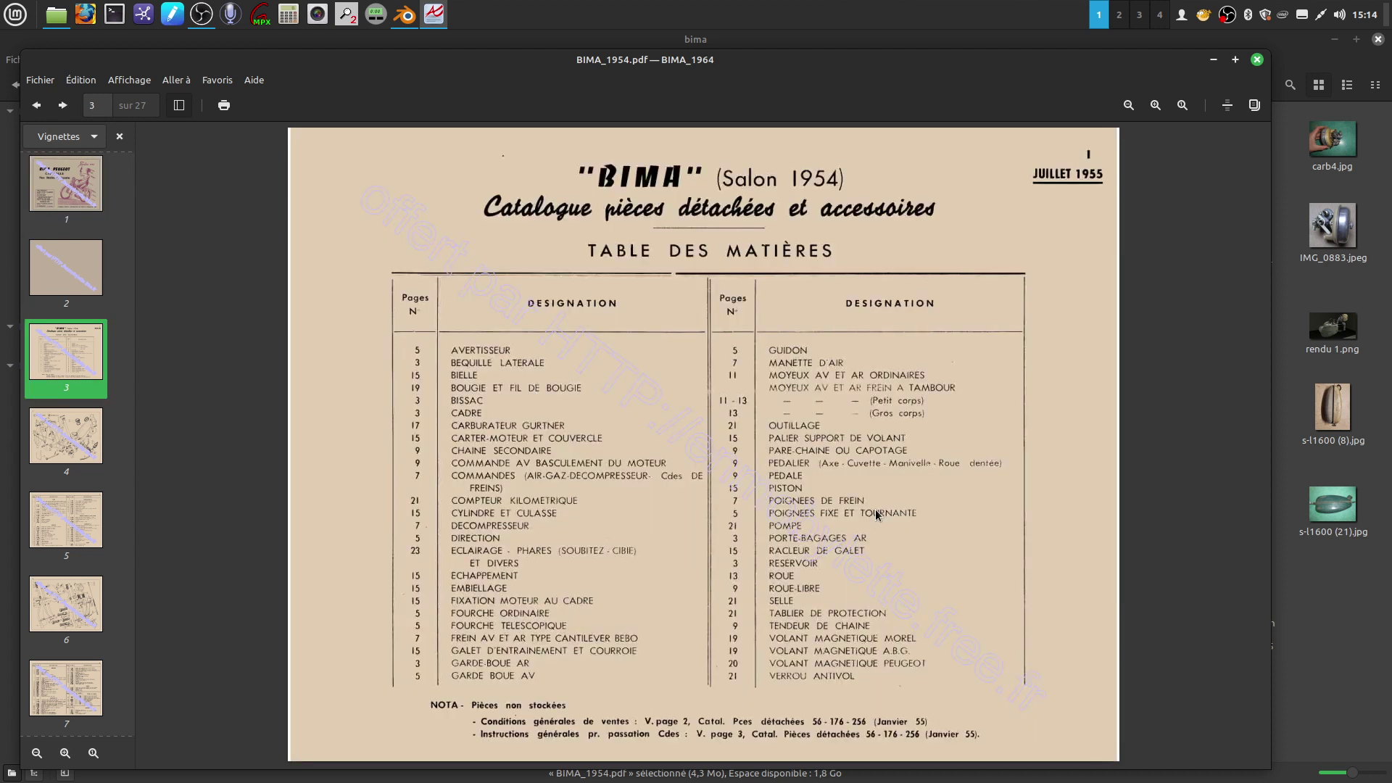
{"action": "scroll", "coordinate": [875, 514], "scroll_direction": "down", "scroll_amount": 1}
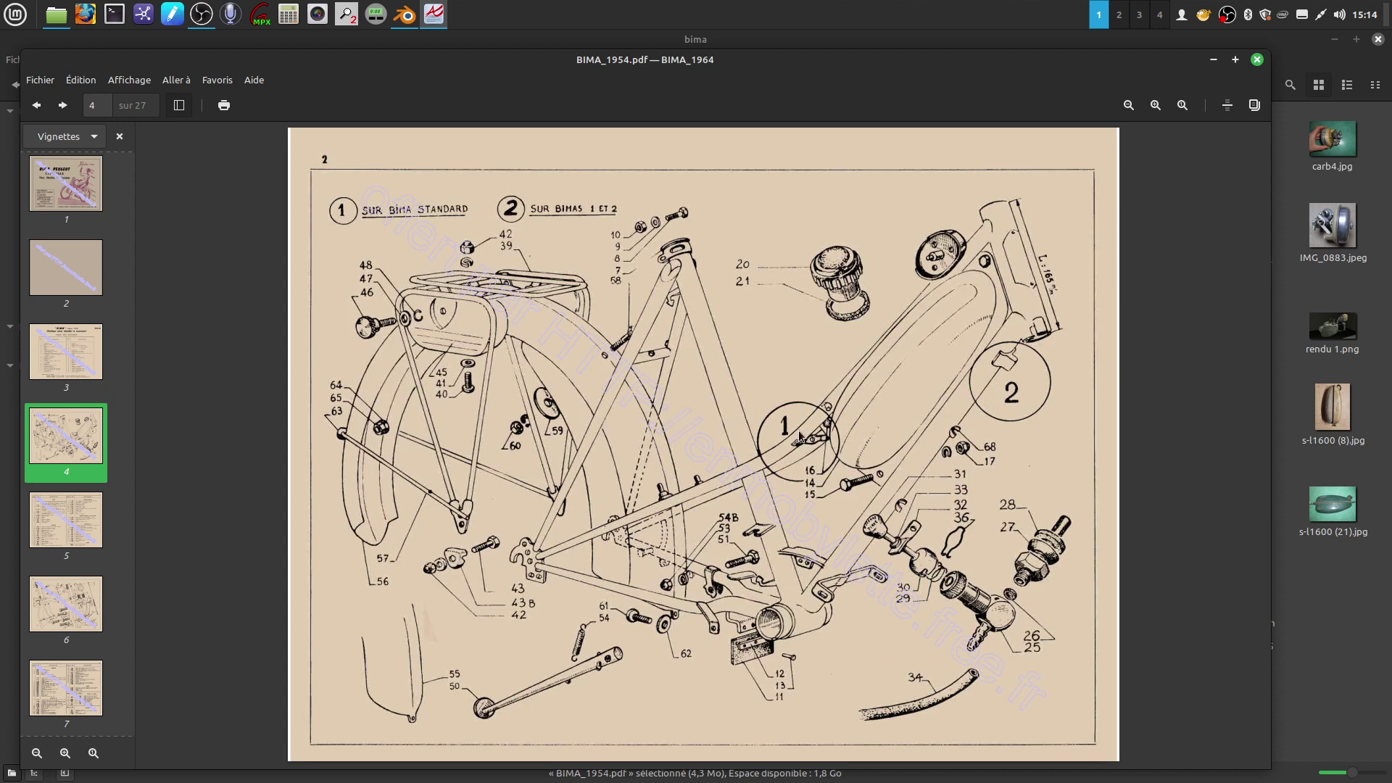
{"action": "scroll", "coordinate": [799, 435], "scroll_direction": "down", "scroll_amount": 4}
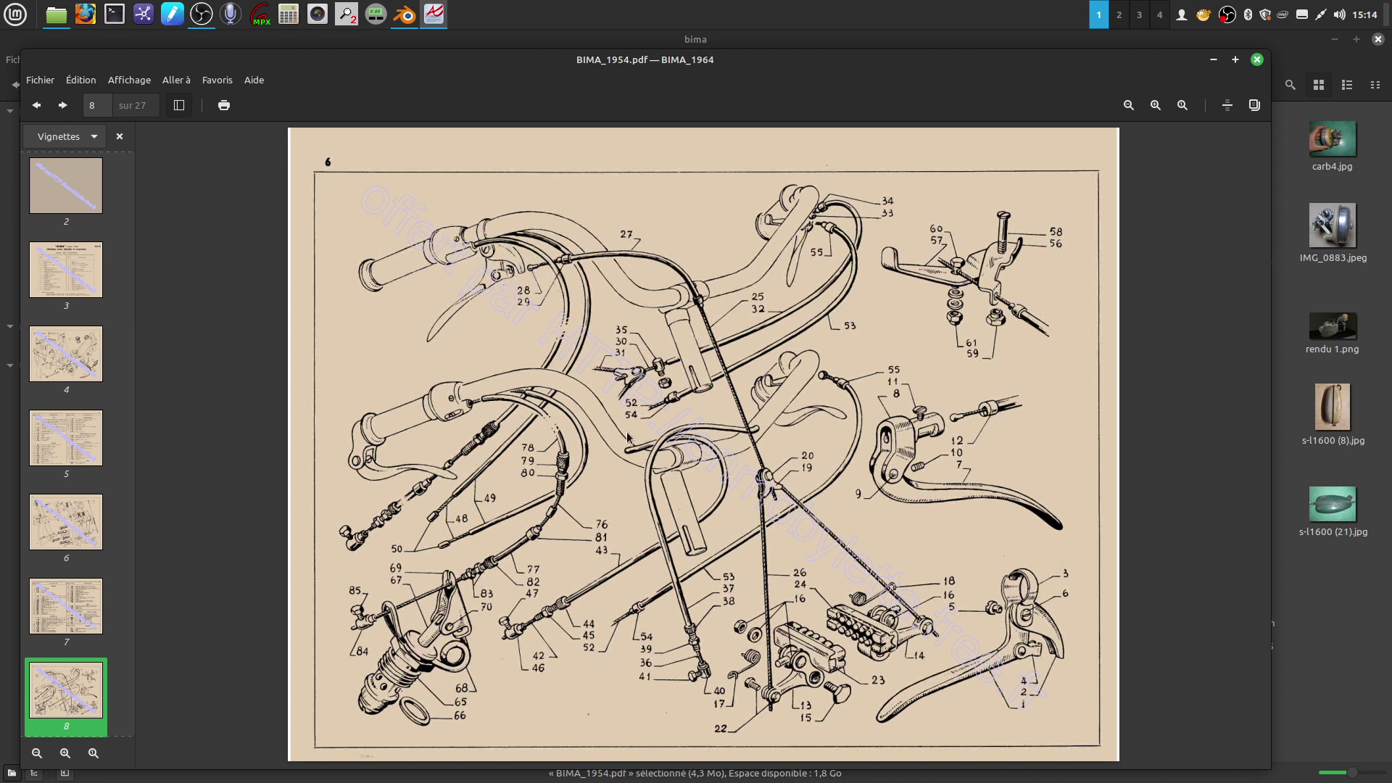
{"action": "scroll", "coordinate": [767, 486], "scroll_direction": "down", "scroll_amount": 2}
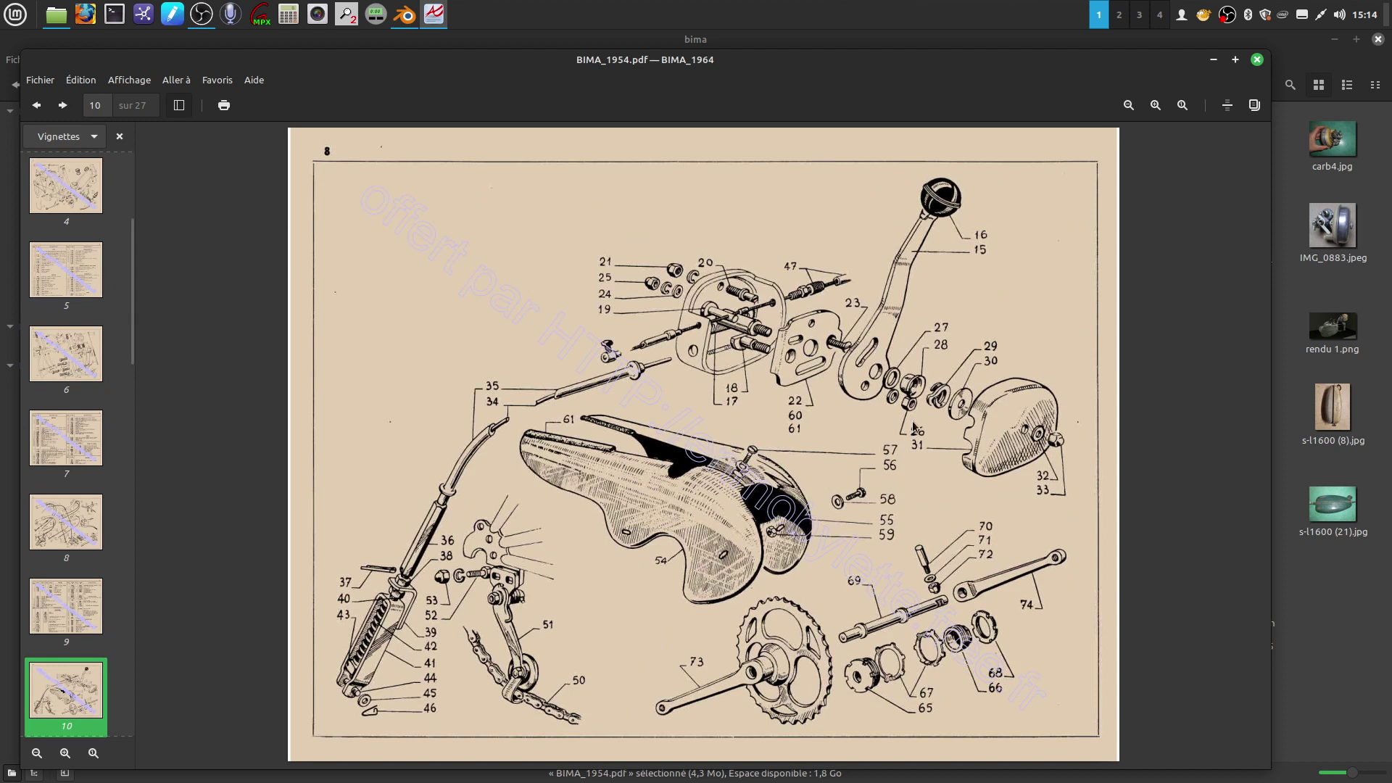
{"action": "scroll", "coordinate": [810, 431], "scroll_direction": "down", "scroll_amount": 1}
{"action": "scroll", "coordinate": [810, 430], "scroll_direction": "down", "scroll_amount": 1}
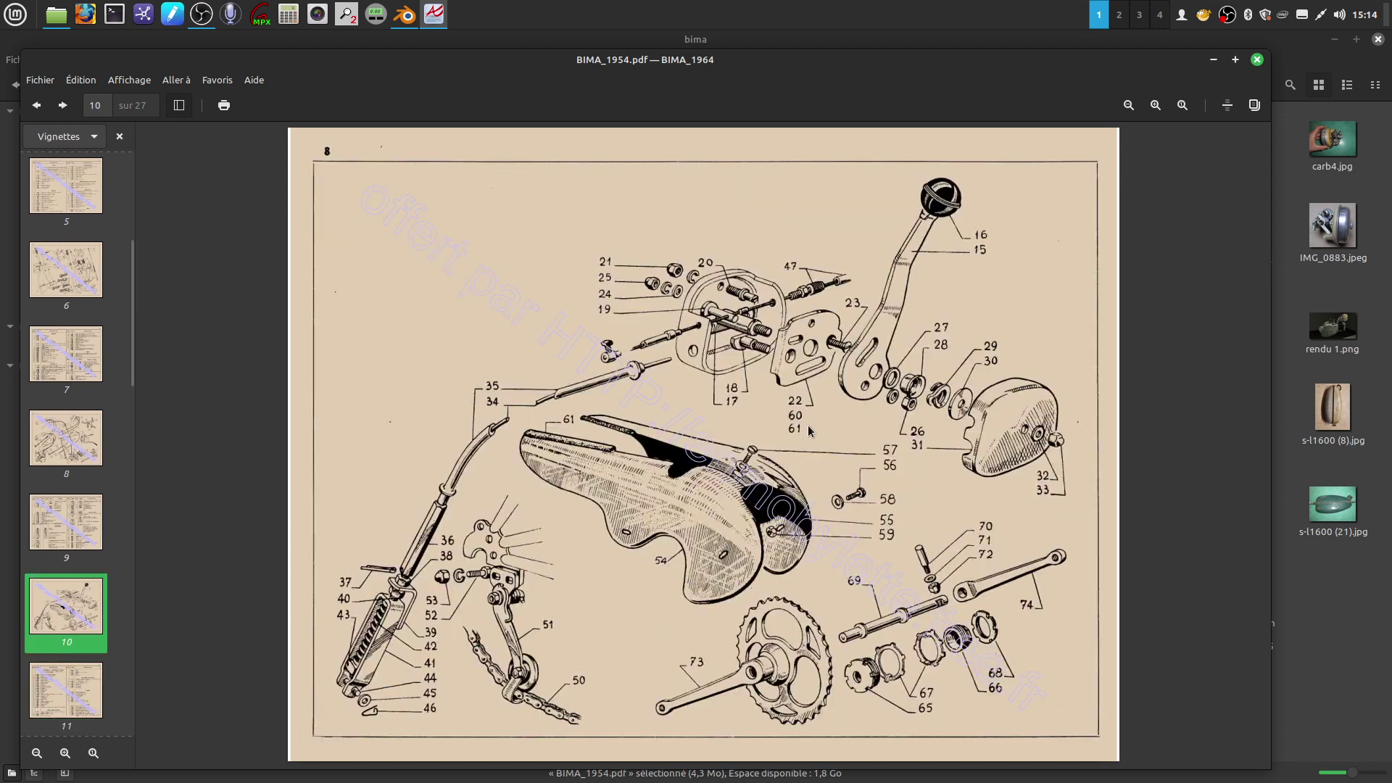
{"action": "scroll", "coordinate": [808, 429], "scroll_direction": "down", "scroll_amount": 6}
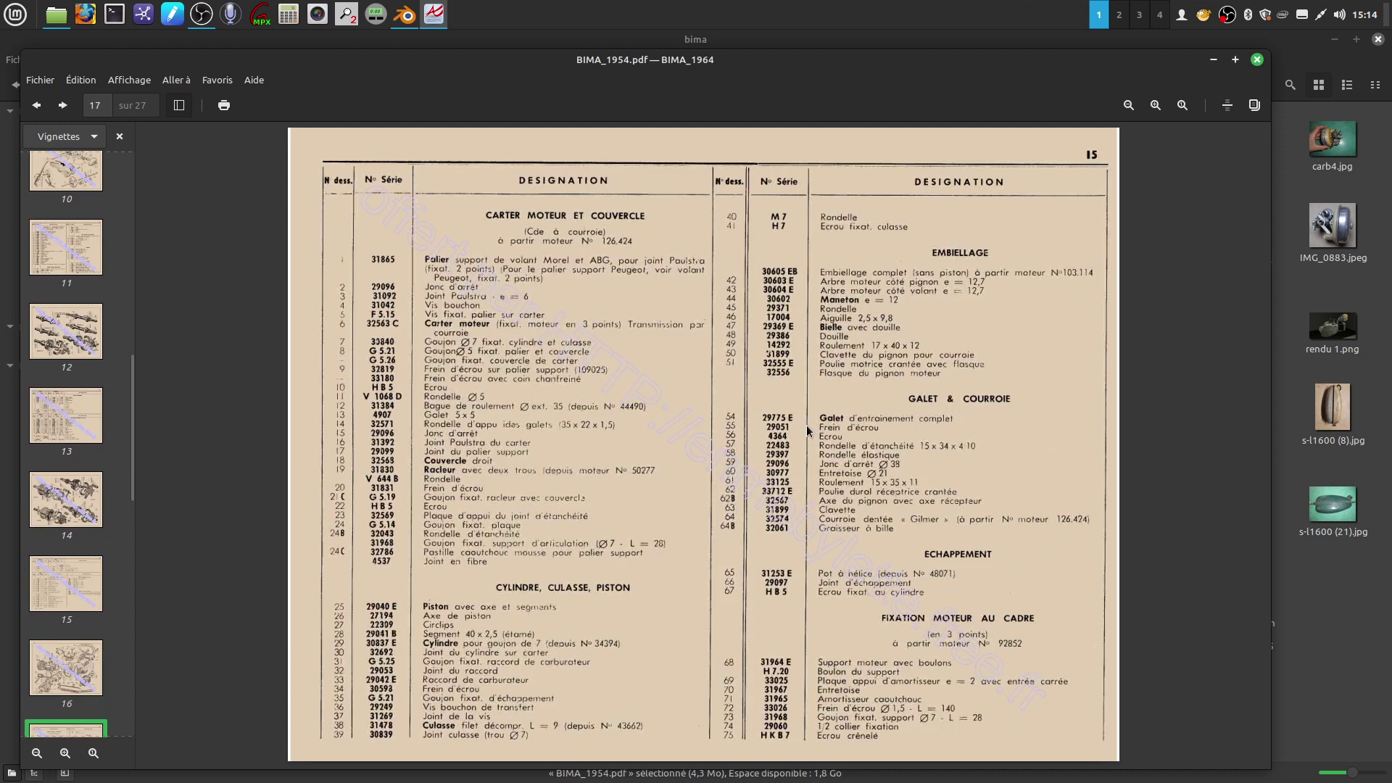
{"action": "scroll", "coordinate": [812, 466], "scroll_direction": "down", "scroll_amount": 2}
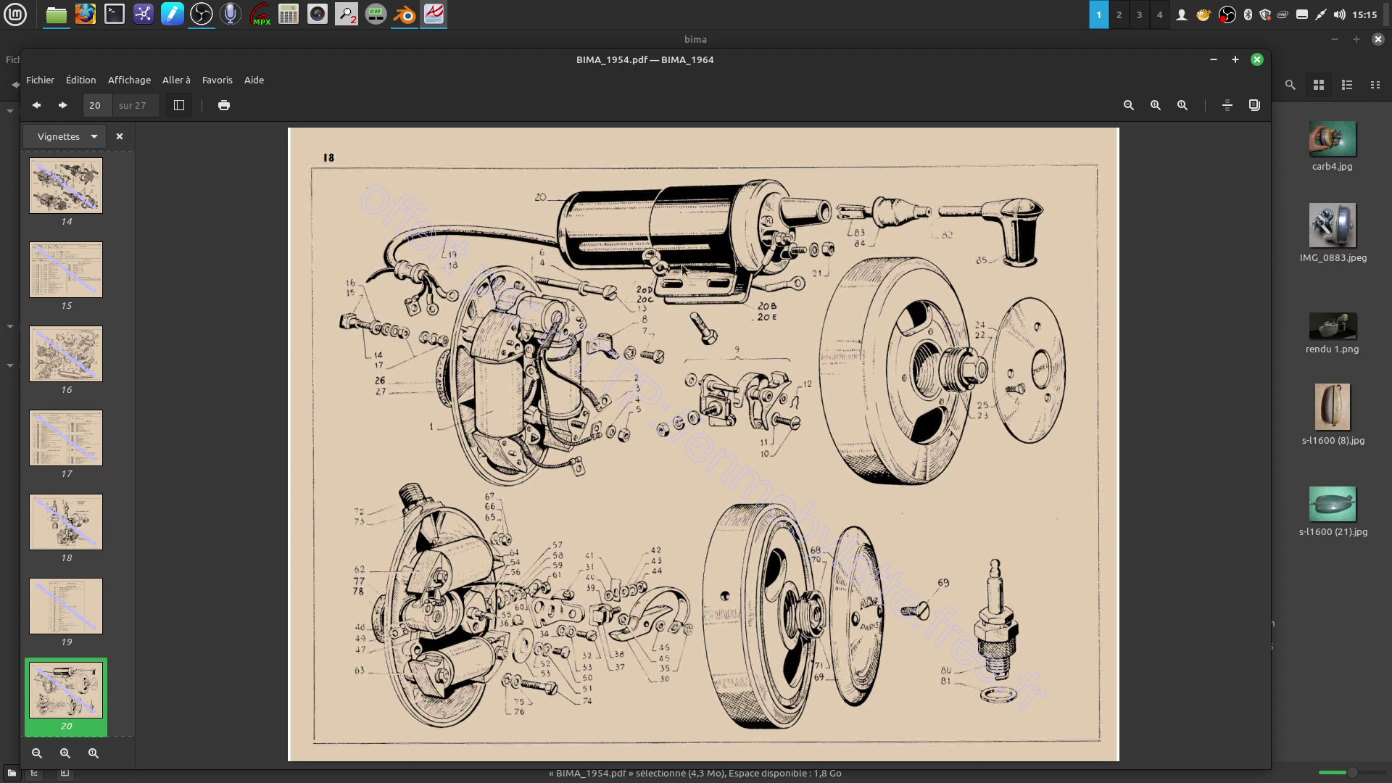
{"action": "scroll", "coordinate": [721, 340], "scroll_direction": "down", "scroll_amount": 4}
{"action": "scroll", "coordinate": [721, 336], "scroll_direction": "down", "scroll_amount": 3}
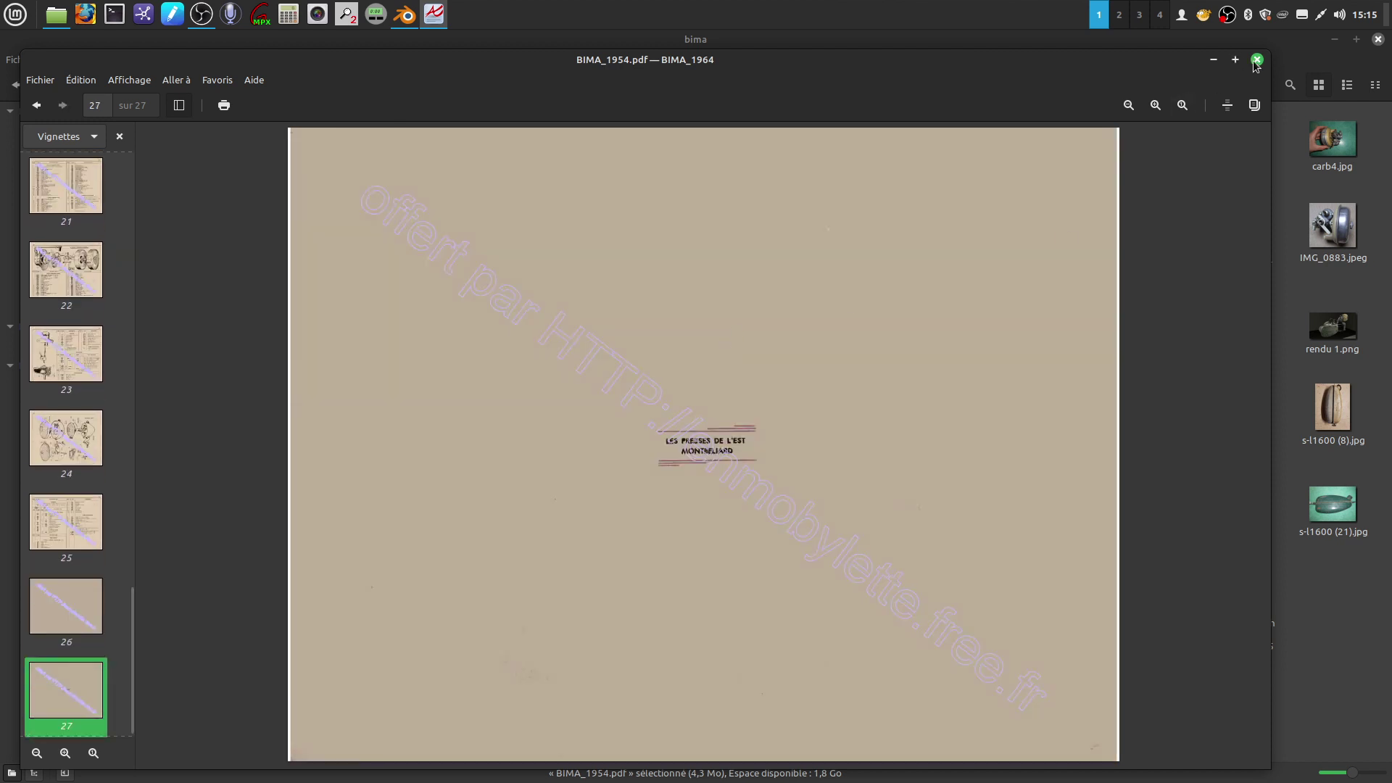
{"action": "left_click", "coordinate": [1256, 60]}
{"action": "left_click", "coordinate": [709, 385]}
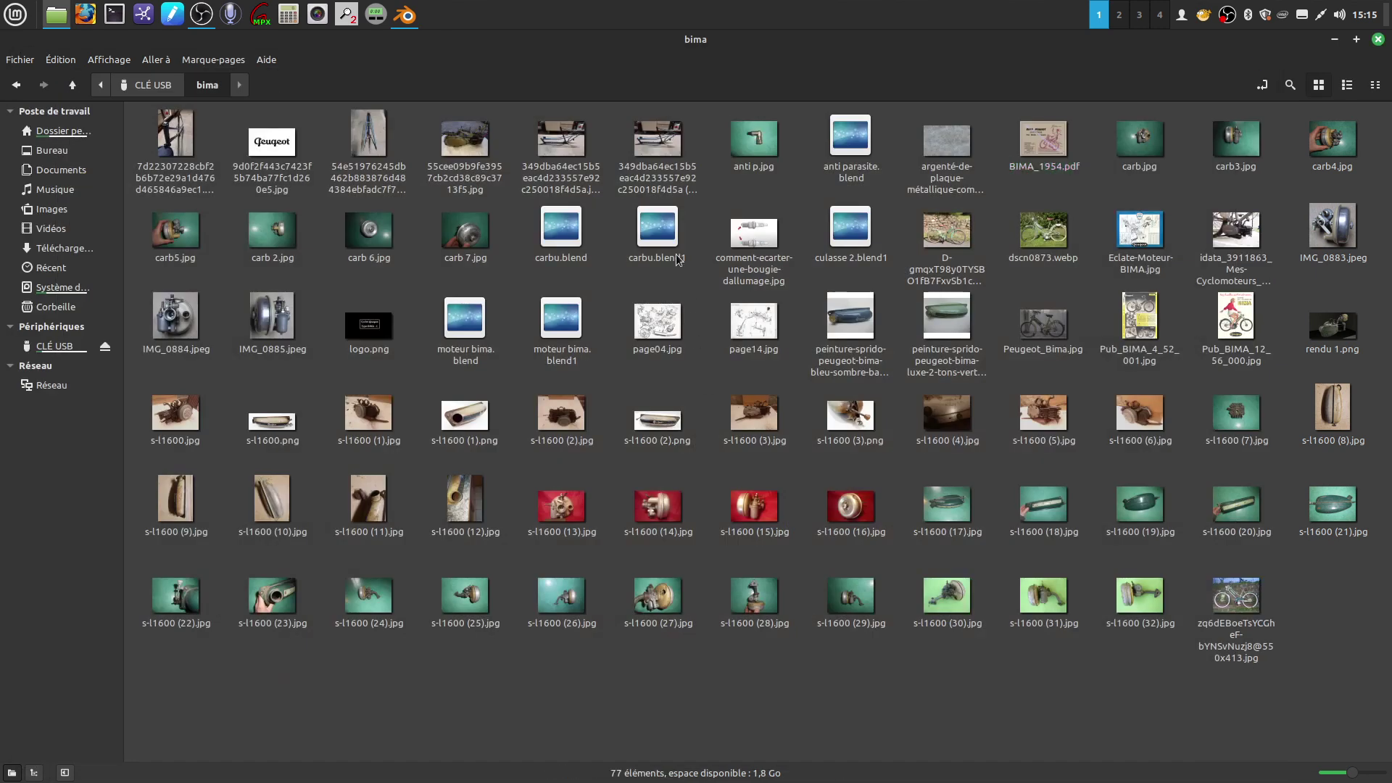
Switch to Blender and inspect the engine from the flywheel side, including the cylinder fins, carburettor and frame mounting clamps.
{"action": "left_click", "coordinate": [406, 15]}
{"action": "middle_click_drag", "start_coordinate": [580, 348], "coordinate": [973, 342]}
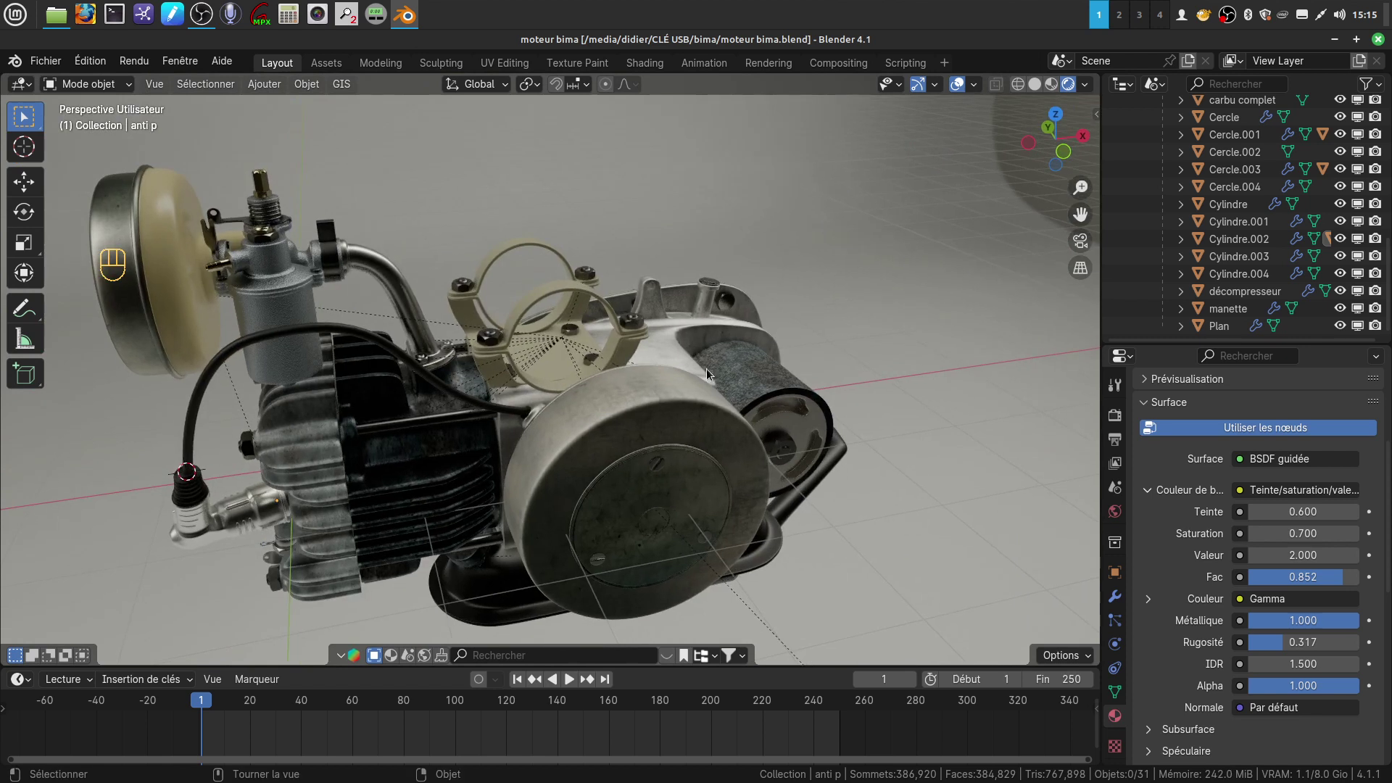
{"action": "scroll", "coordinate": [671, 385], "scroll_direction": "up", "scroll_amount": 3}
{"action": "middle_click_drag", "start_coordinate": [671, 385], "coordinate": [841, 377], "text": "shift"}
{"action": "scroll", "coordinate": [819, 454], "scroll_direction": "up", "scroll_amount": 2}
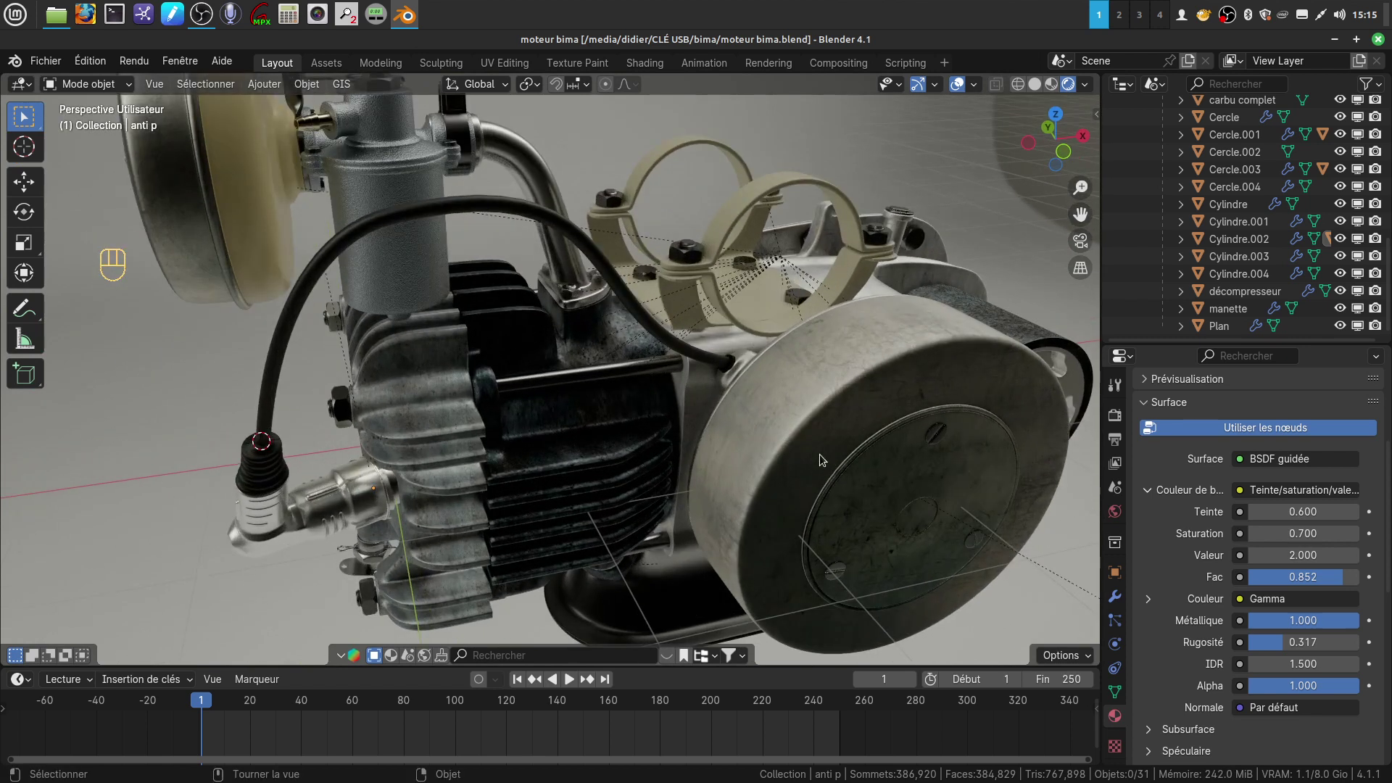
{"action": "middle_click_drag", "start_coordinate": [819, 454], "coordinate": [607, 446]}
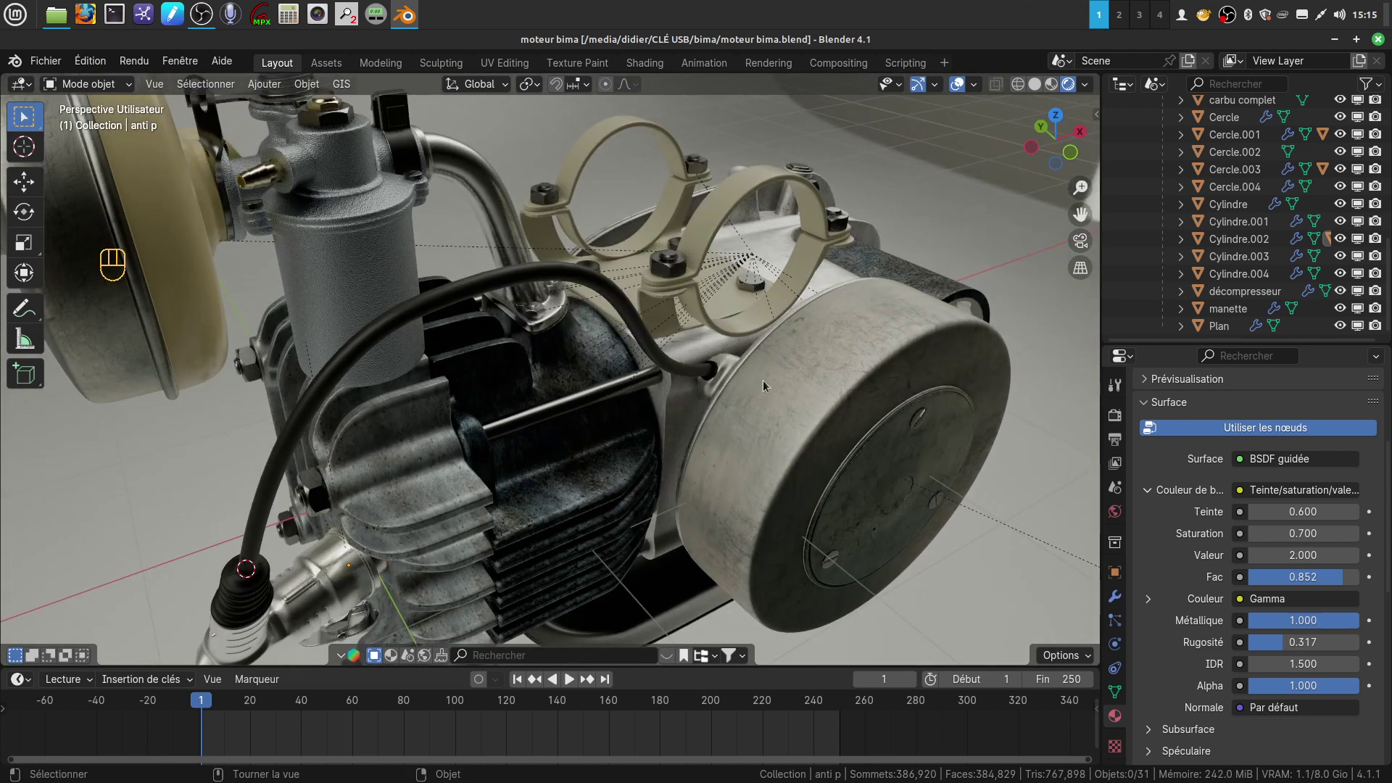
{"action": "scroll", "coordinate": [767, 404], "scroll_direction": "down", "scroll_amount": 5}
{"action": "middle_click_drag", "start_coordinate": [764, 377], "coordinate": [732, 348]}
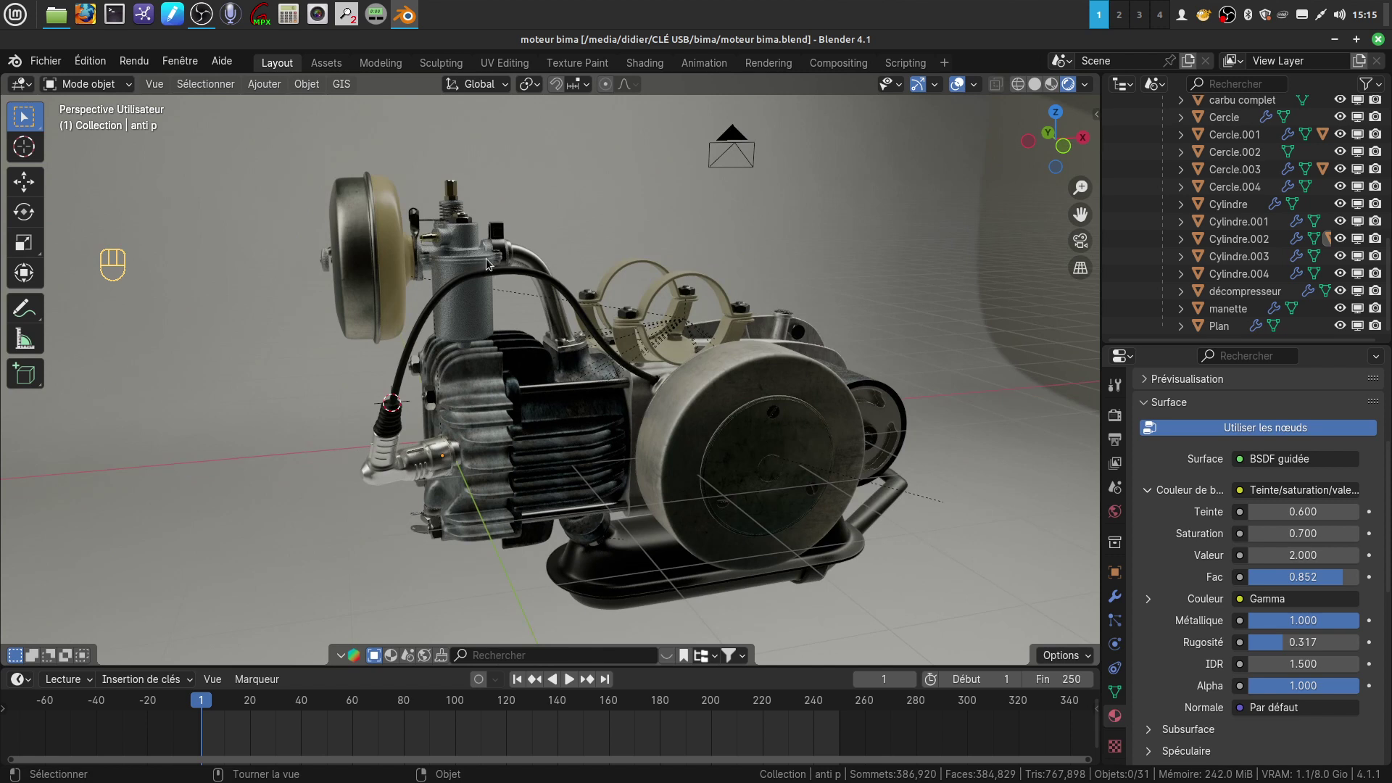
Inspect the spark plug lead from the plug cap to its entry into the crankcase beside the flywheel.
{"action": "middle_click_drag", "start_coordinate": [697, 391], "coordinate": [736, 384]}
{"action": "scroll", "coordinate": [736, 384], "scroll_direction": "up", "scroll_amount": 6}
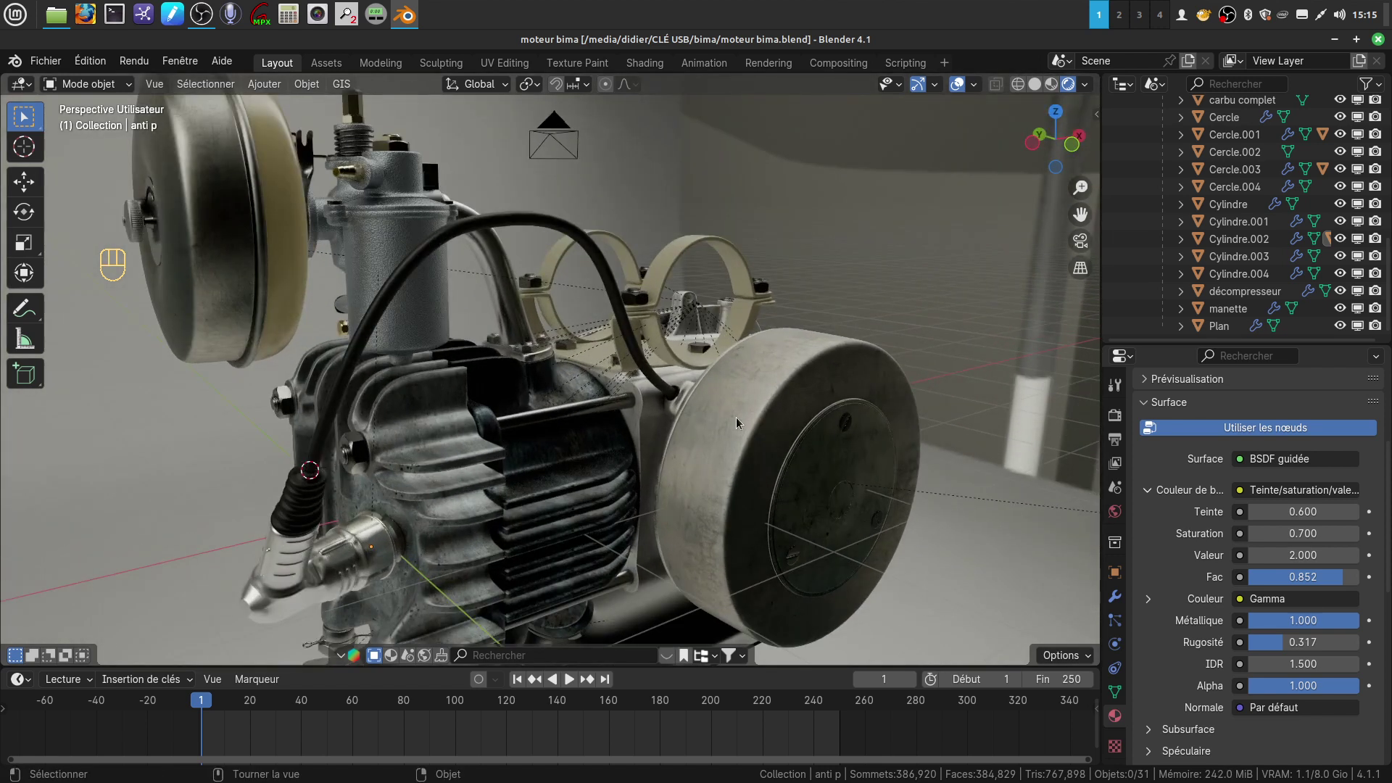
{"action": "scroll", "coordinate": [728, 416], "scroll_direction": "down", "scroll_amount": 5}
{"action": "middle_click_drag", "start_coordinate": [710, 420], "coordinate": [722, 390]}
{"action": "scroll", "coordinate": [658, 424], "scroll_direction": "up", "scroll_amount": 6}
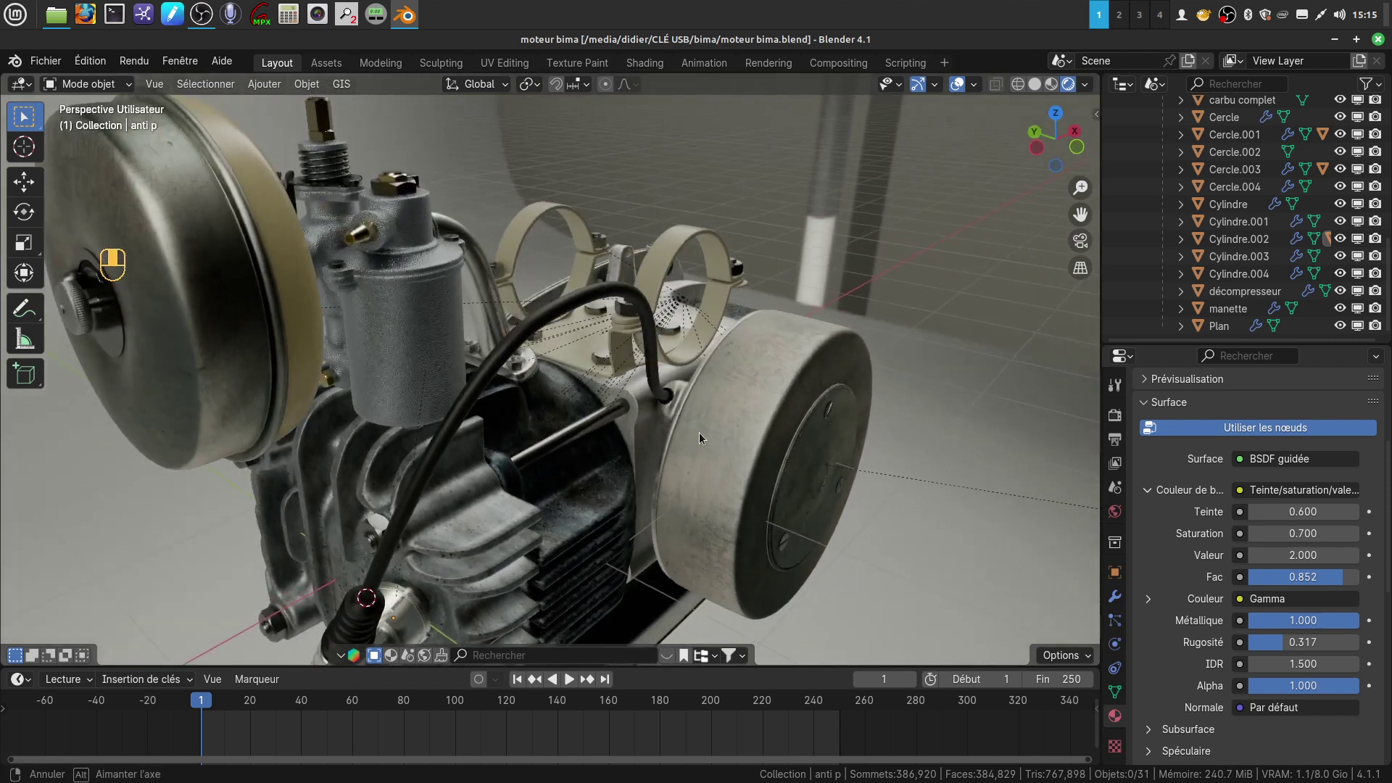
{"action": "middle_click_drag", "start_coordinate": [699, 432], "coordinate": [662, 402]}
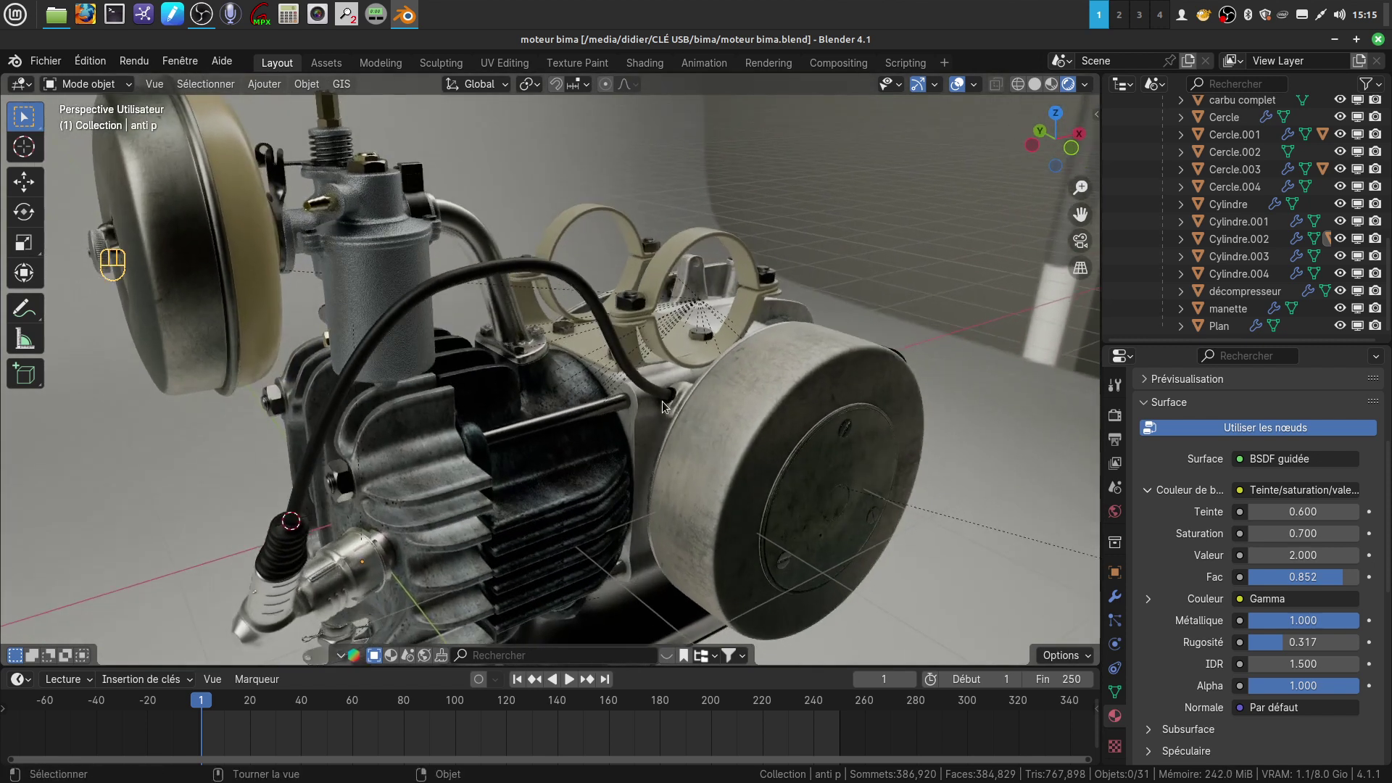
{"action": "scroll", "coordinate": [623, 385], "scroll_direction": "down", "scroll_amount": 2}
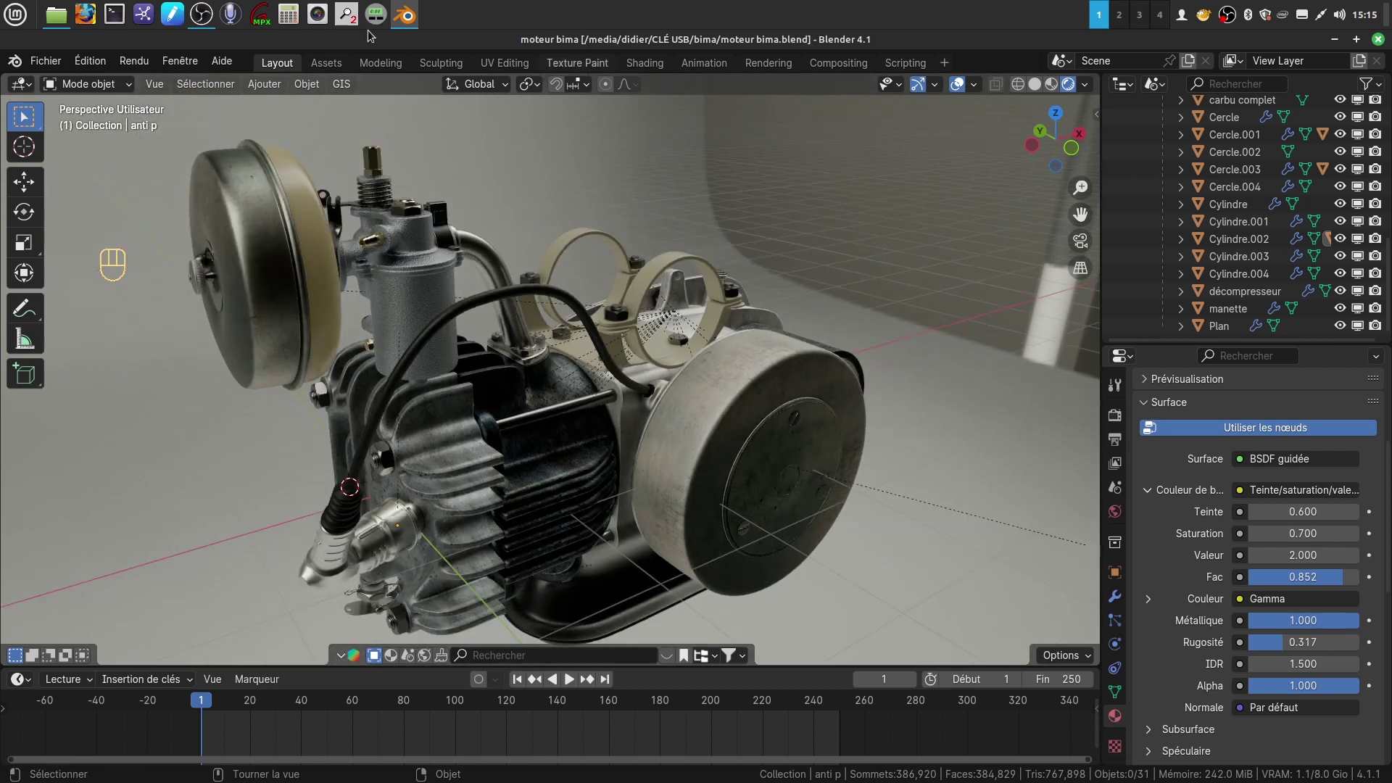
Switch back to the bima folder in the file manager and view the engine photos s-l1600 (6).jpg and s-l1600 (2).jpg.
{"action": "mouse_move", "coordinate": [407, 27]}
{"action": "left_click", "coordinate": [56, 15]}
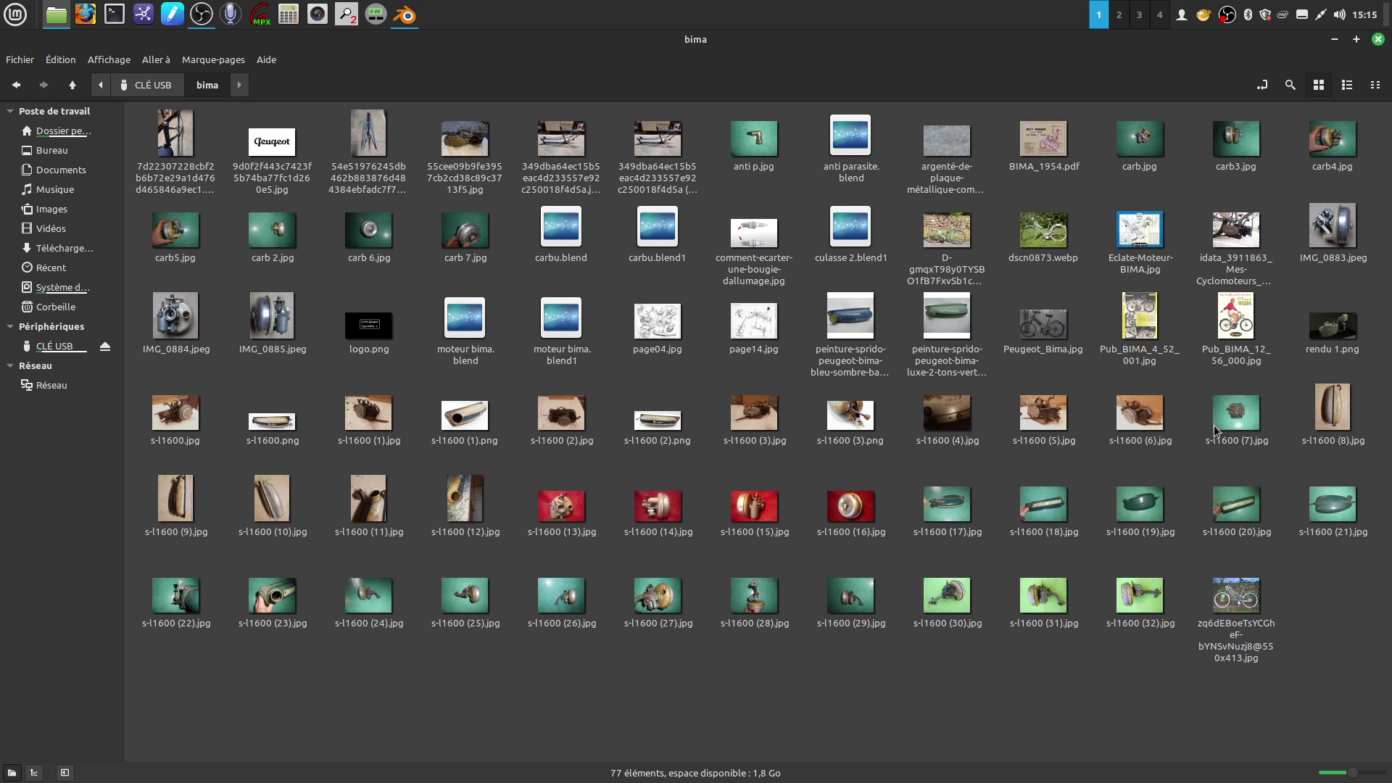
{"action": "double_click", "coordinate": [1140, 411]}
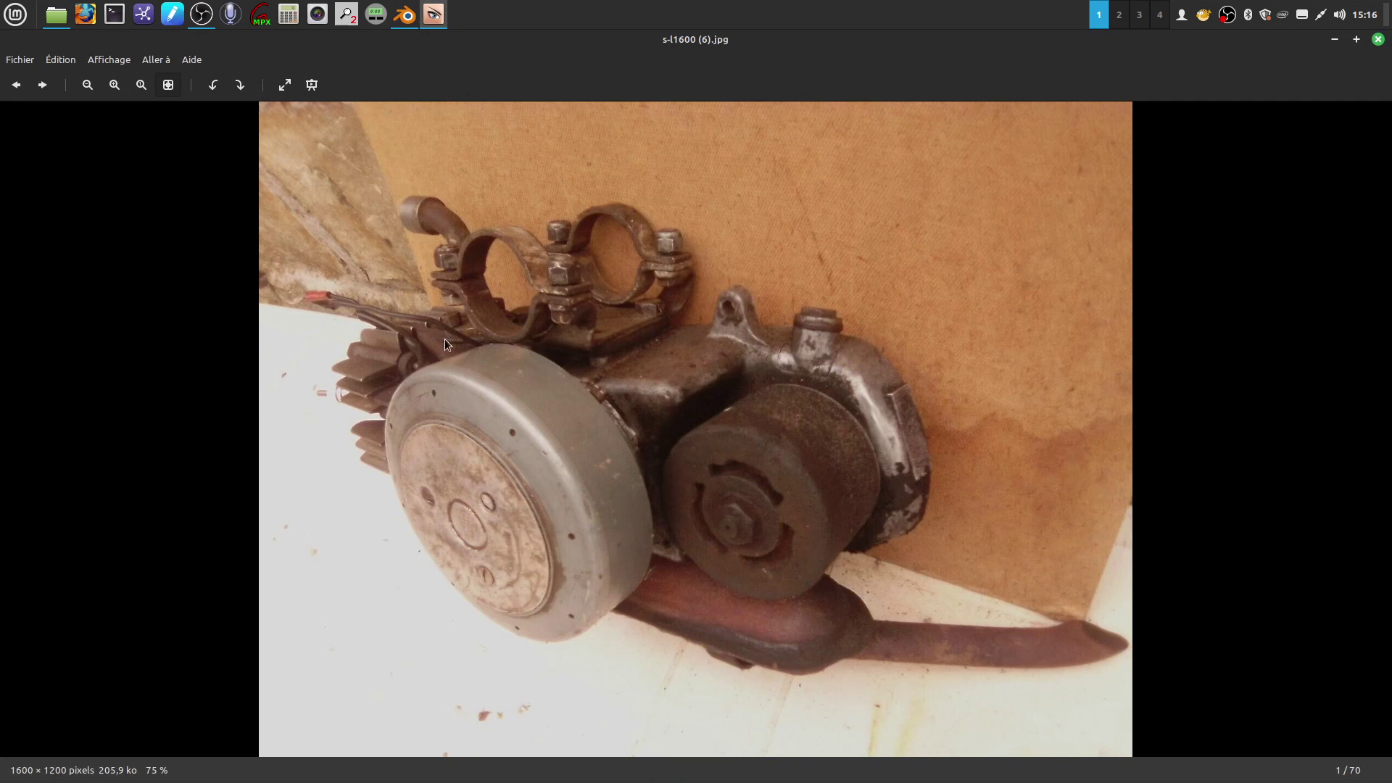
{"action": "left_click", "coordinate": [1377, 39]}
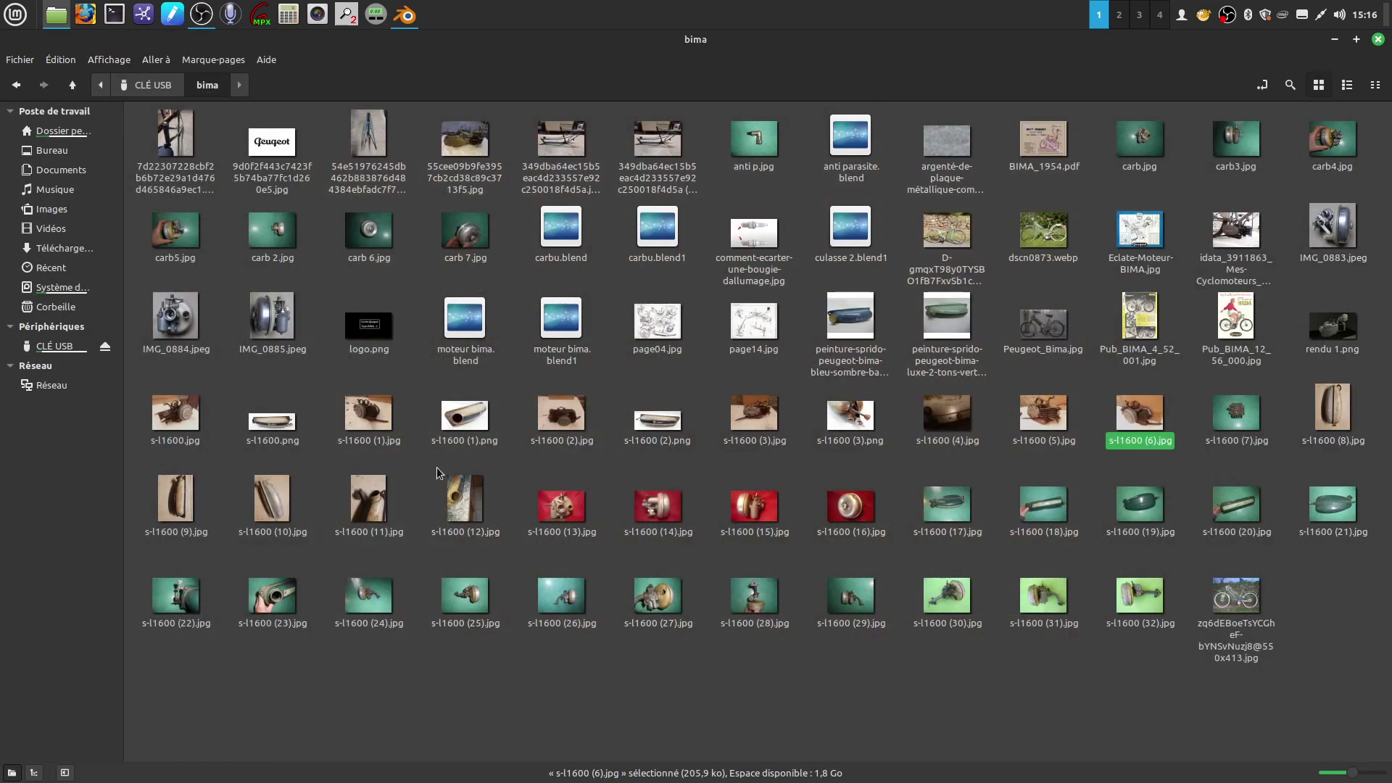
{"action": "double_click", "coordinate": [553, 433]}
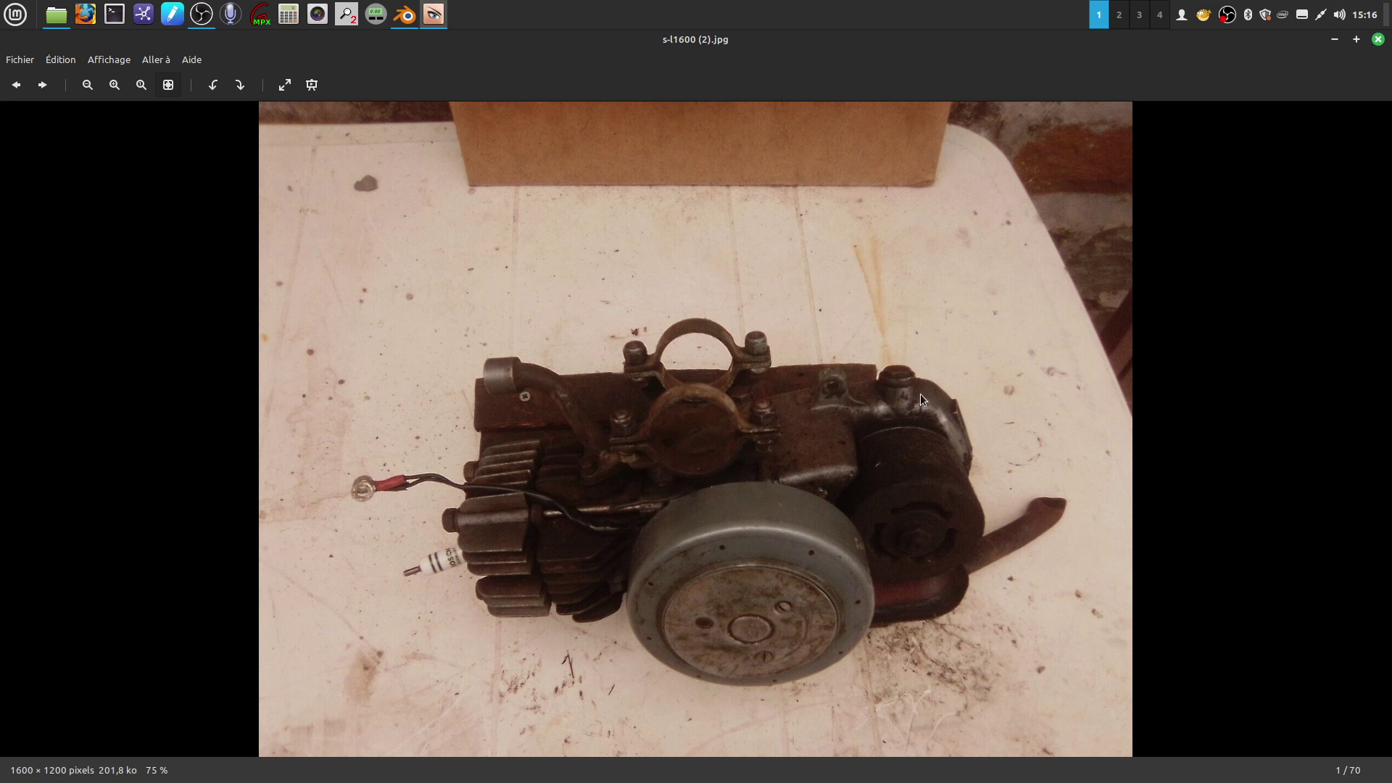
{"action": "left_click", "coordinate": [1377, 39]}
{"action": "left_click", "coordinate": [628, 407]}
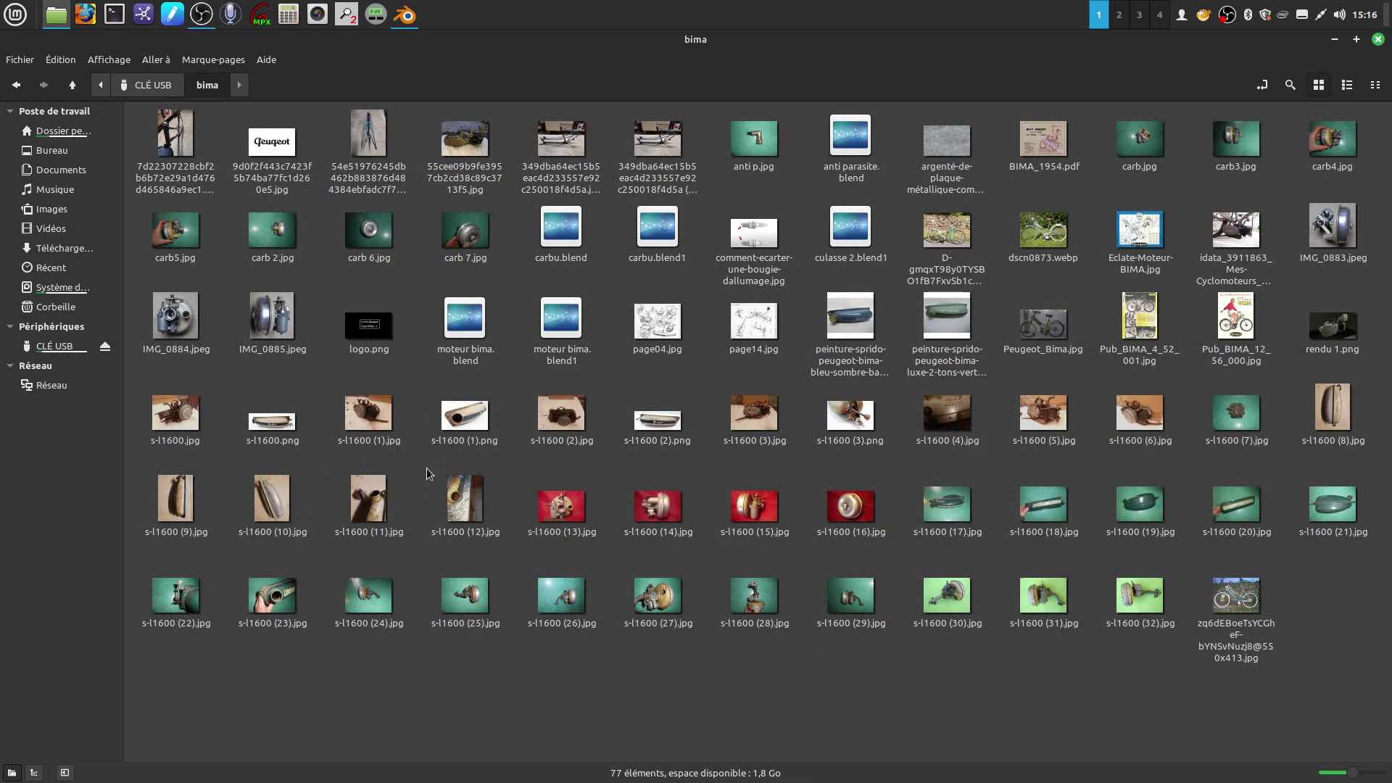
View the part photo s-l1600 (10).jpg and the fuel tank photo s-l1600 (17).jpg.
{"action": "left_click", "coordinate": [262, 497]}
{"action": "double_click", "coordinate": [284, 498]}
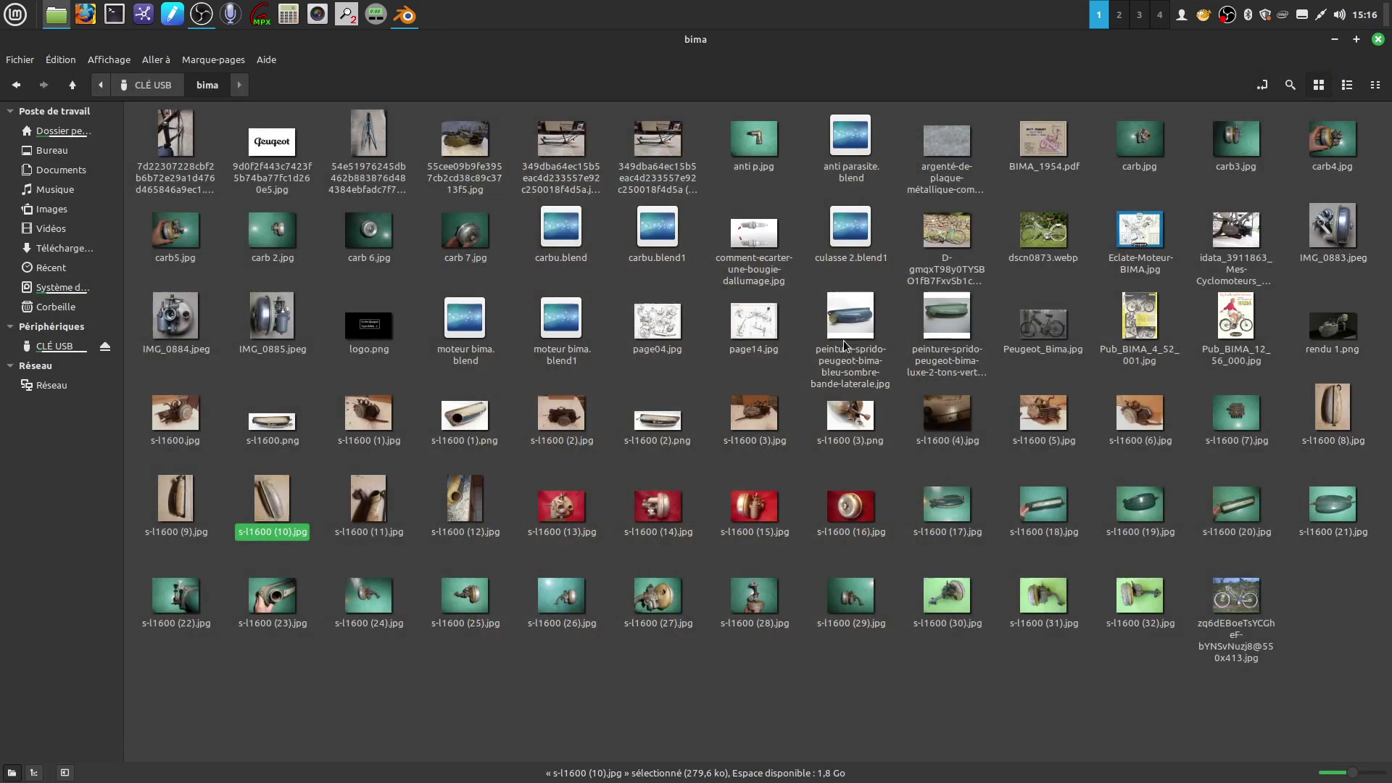
{"action": "left_click", "coordinate": [1377, 39]}
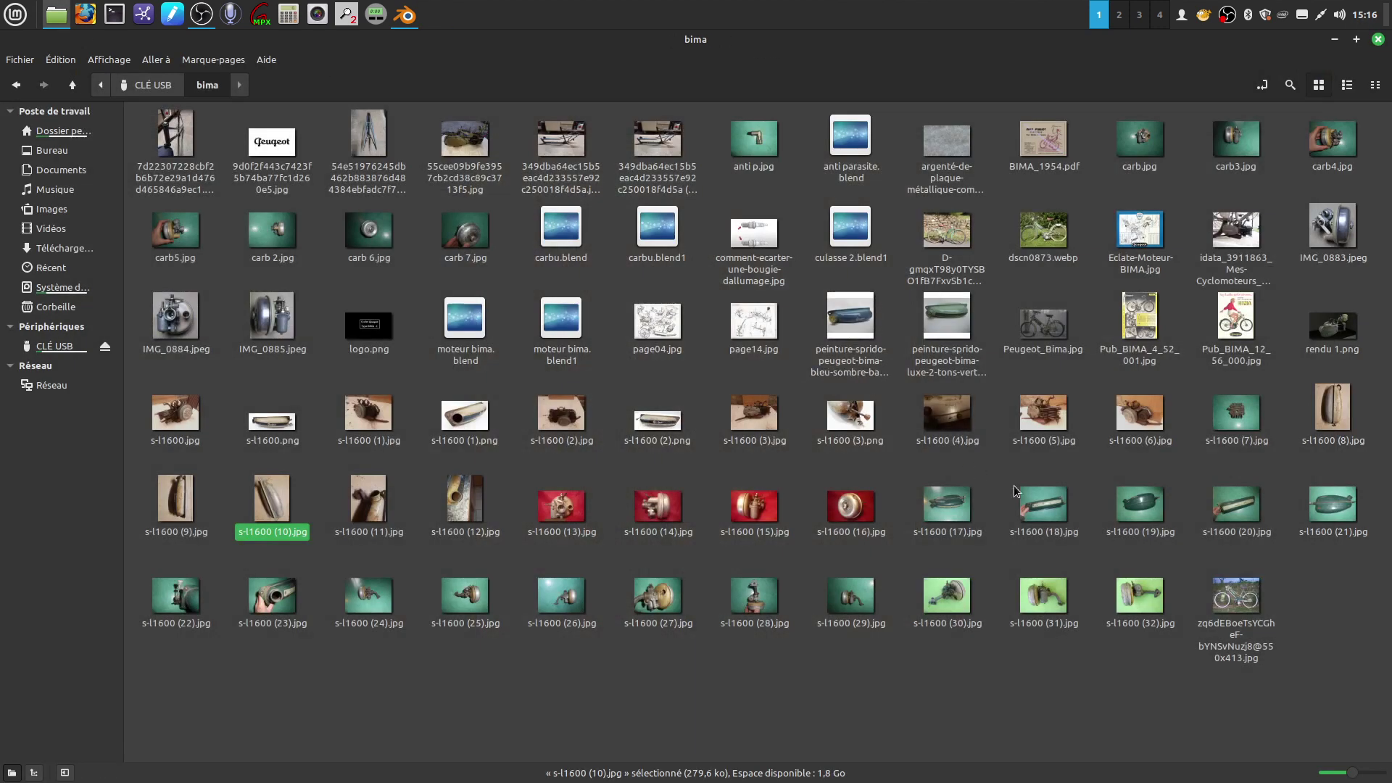
{"action": "double_click", "coordinate": [942, 504]}
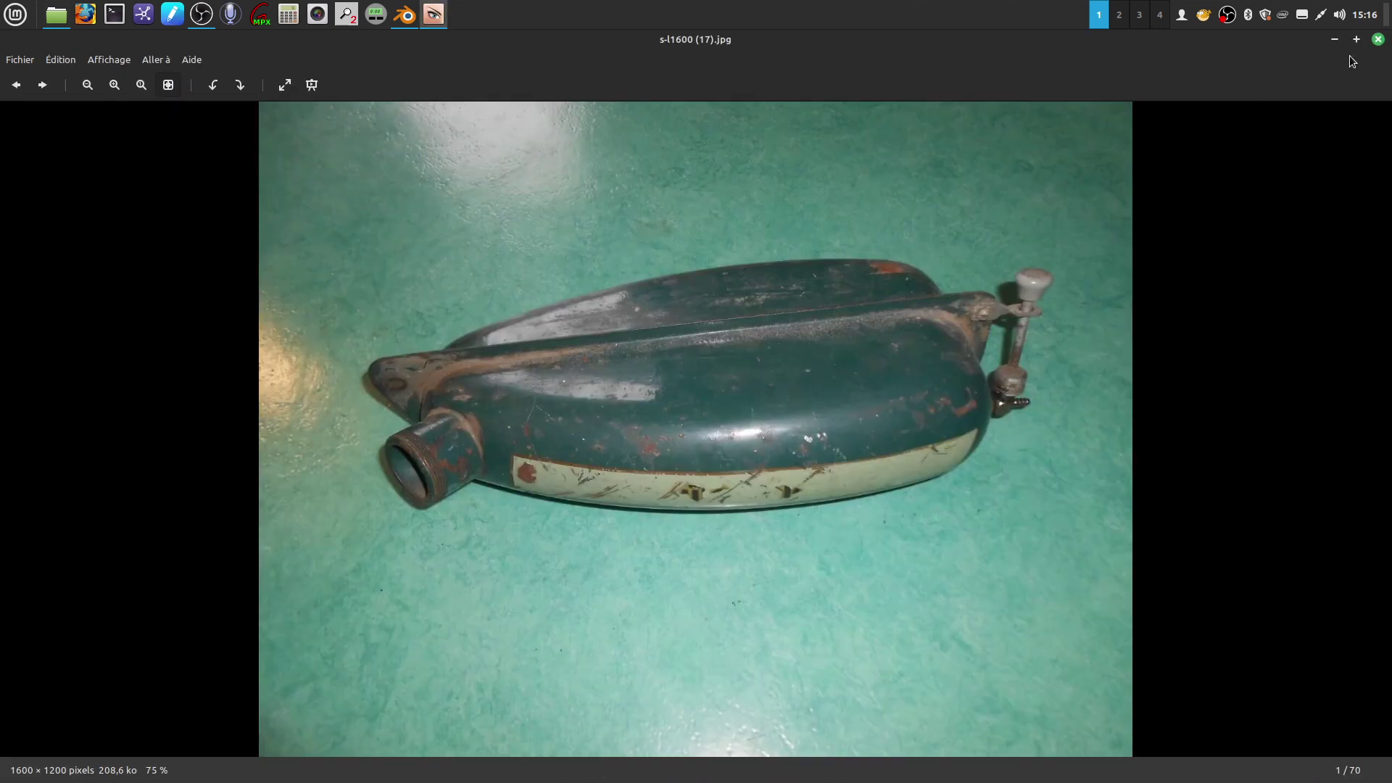
{"action": "left_click", "coordinate": [1378, 41]}
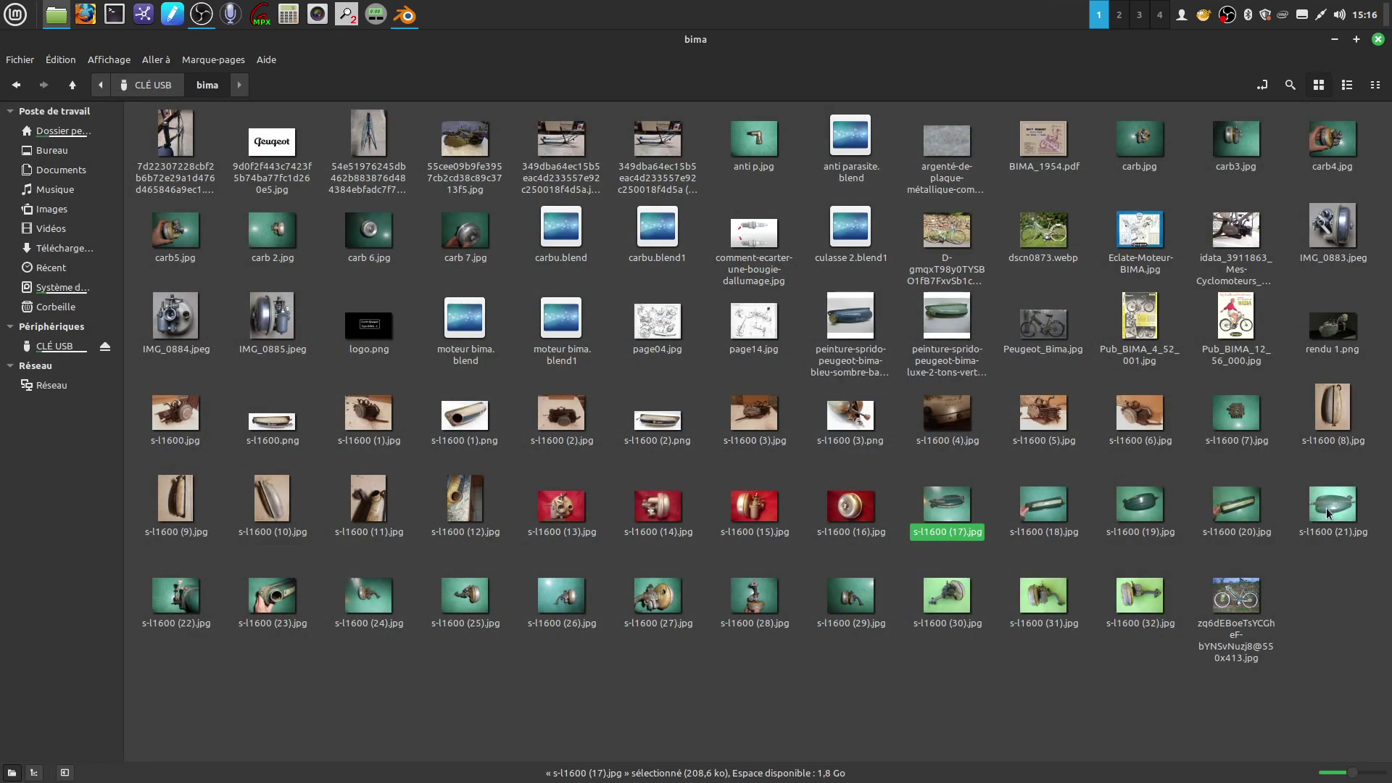
{"action": "left_click", "coordinate": [1002, 485]}
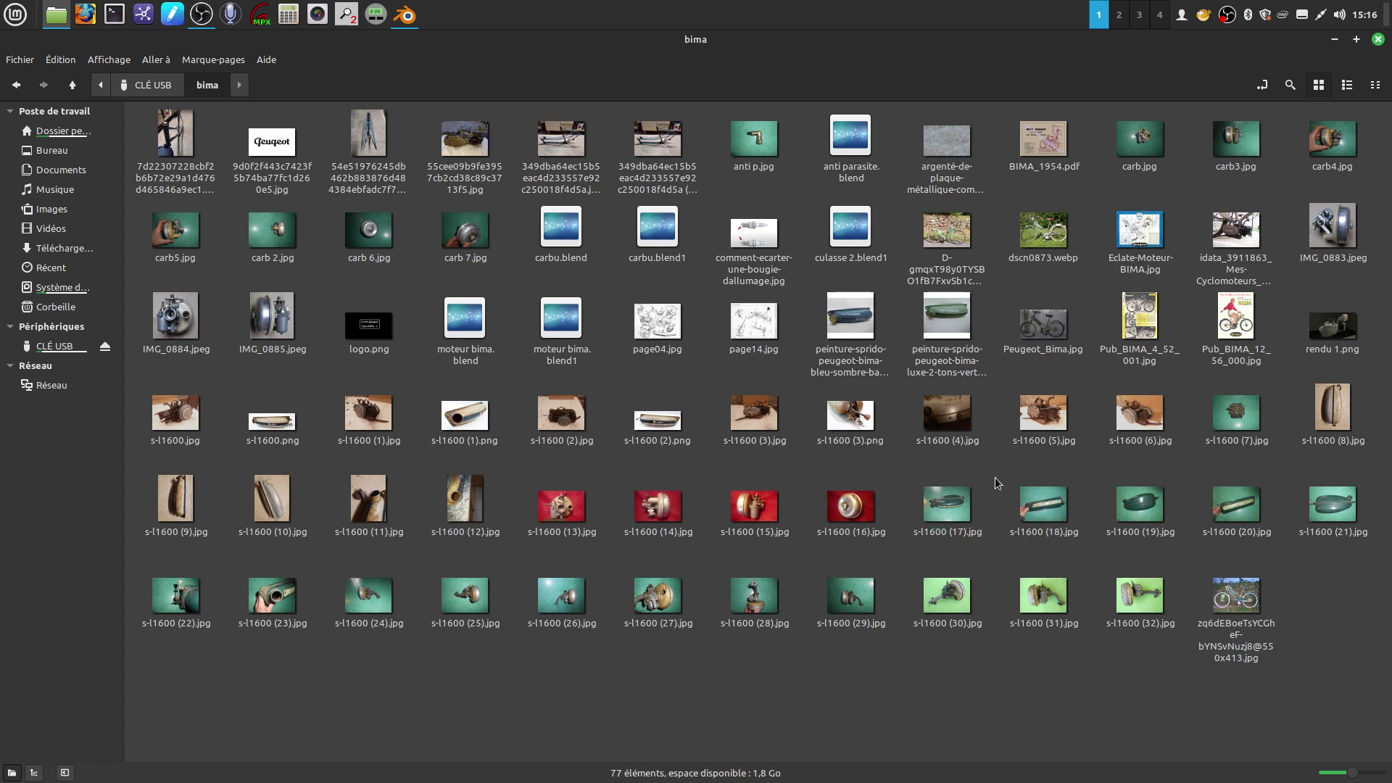
View the carburettor and air filter photos s-l1600 (27).jpg and IMG_0885.jpeg.
{"action": "double_click", "coordinate": [656, 605]}
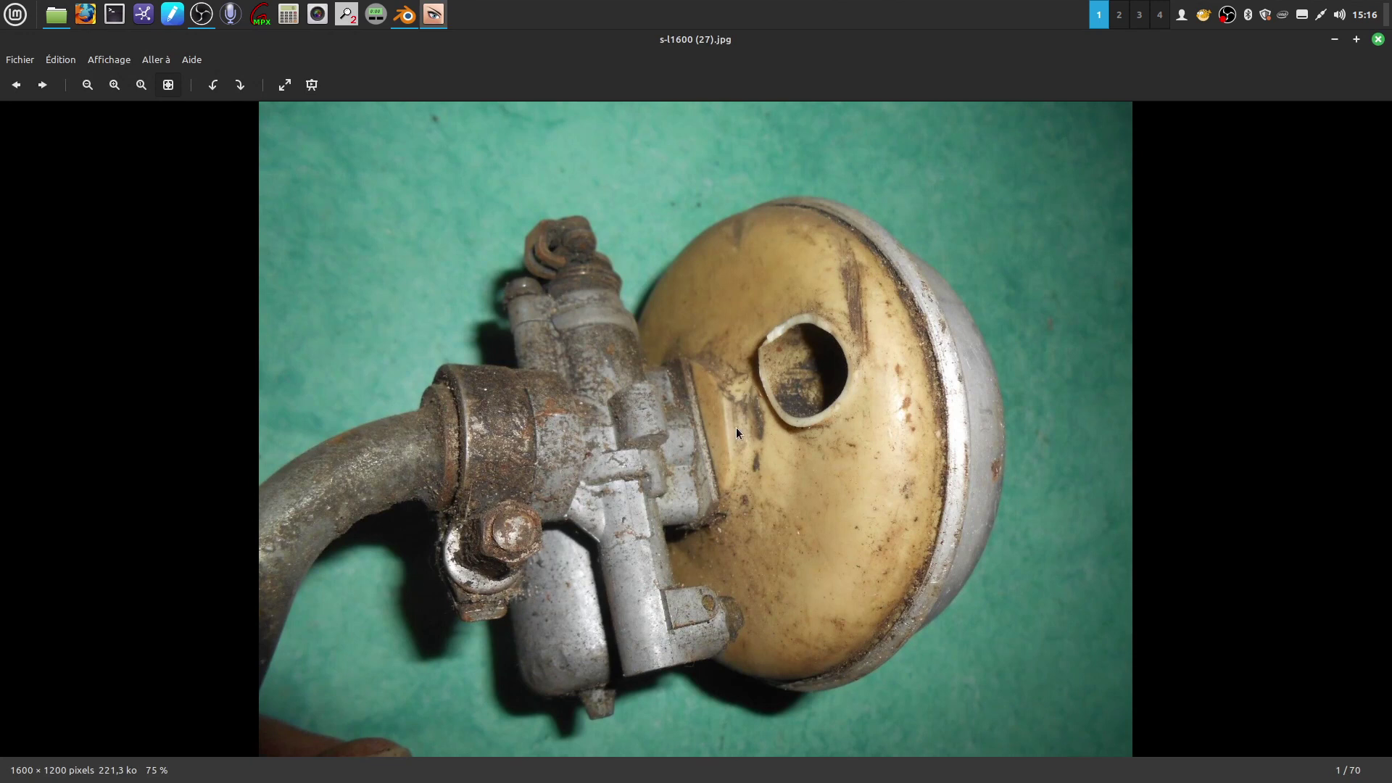
{"action": "left_click", "coordinate": [1377, 39]}
{"action": "left_click", "coordinate": [1003, 473]}
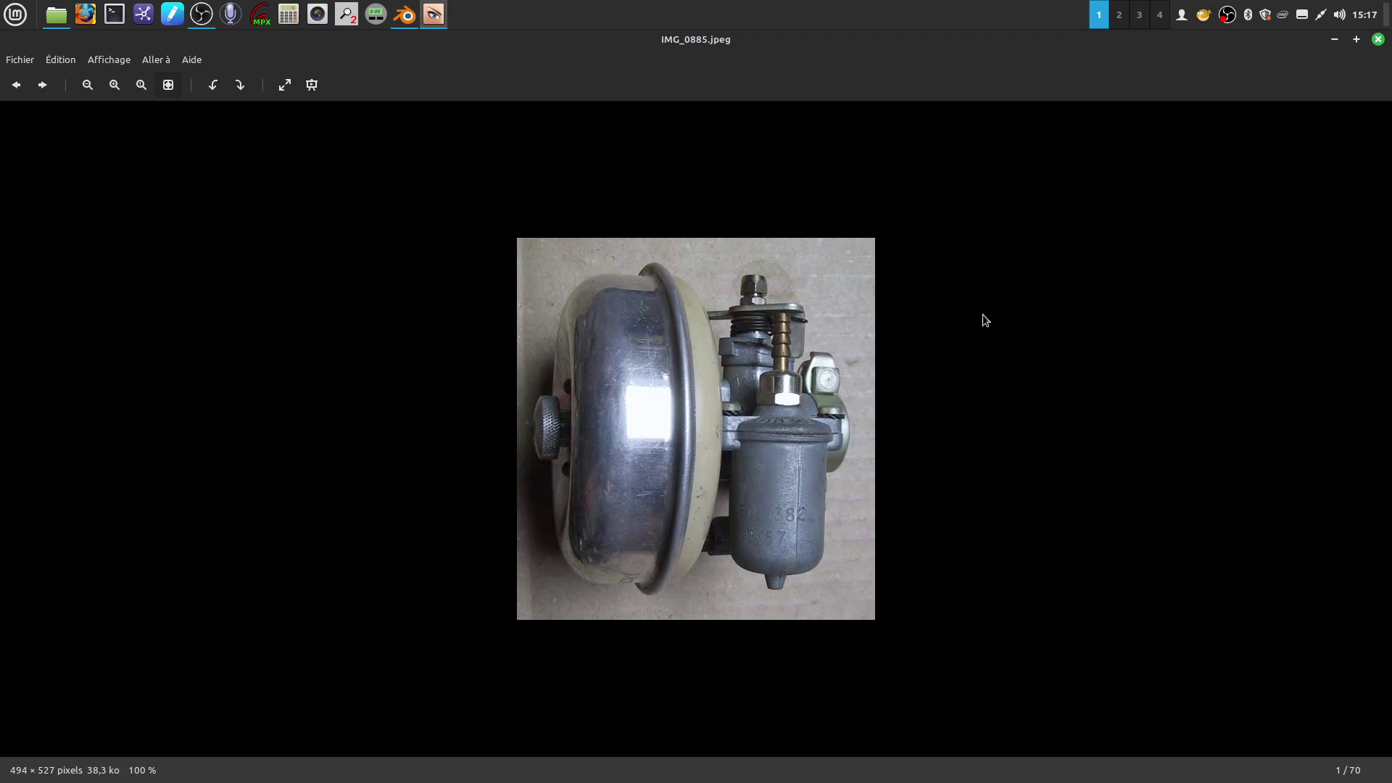
{"action": "left_click", "coordinate": [1377, 40]}
{"action": "left_click", "coordinate": [884, 484]}
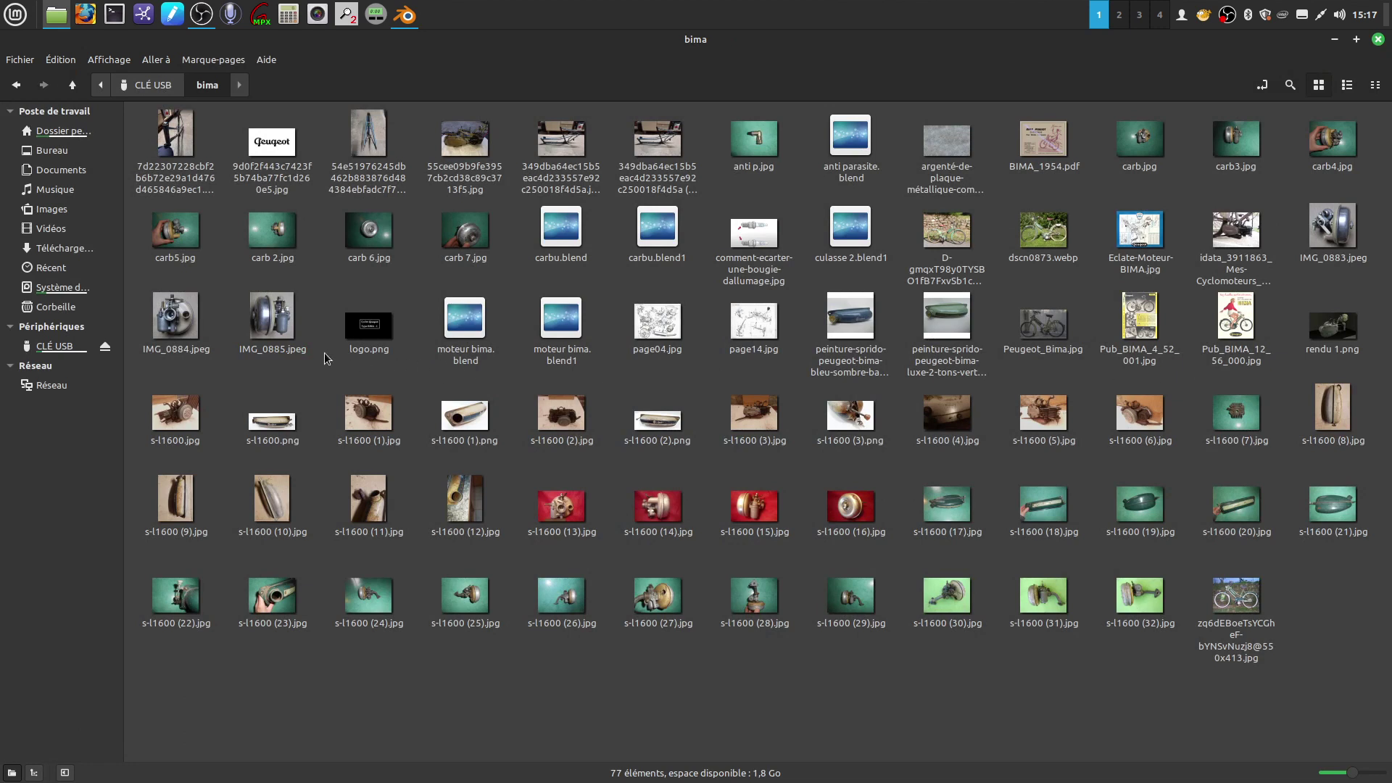
View the side photo of the bare blue frame and the complete moped photo dscn0873.webp.
{"action": "double_click", "coordinate": [564, 139]}
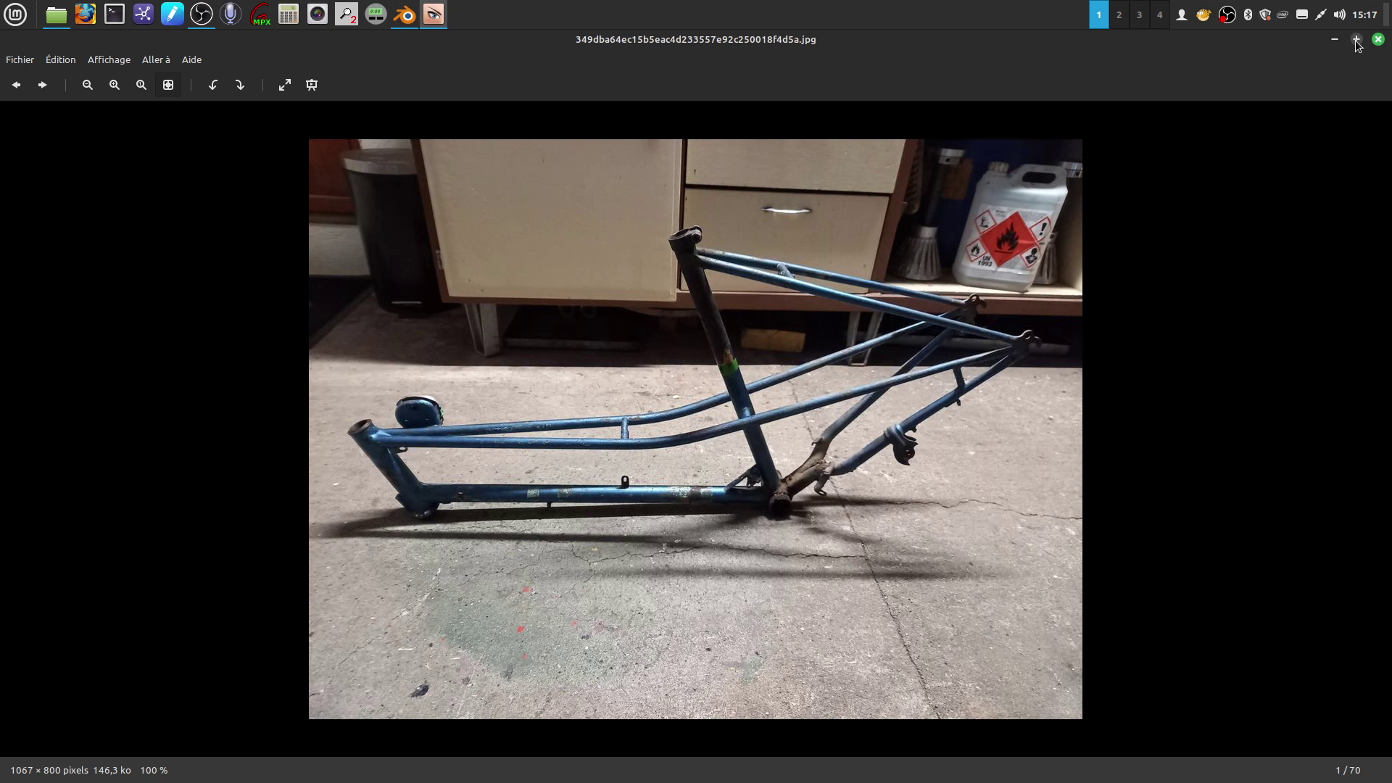
{"action": "left_click", "coordinate": [1378, 40]}
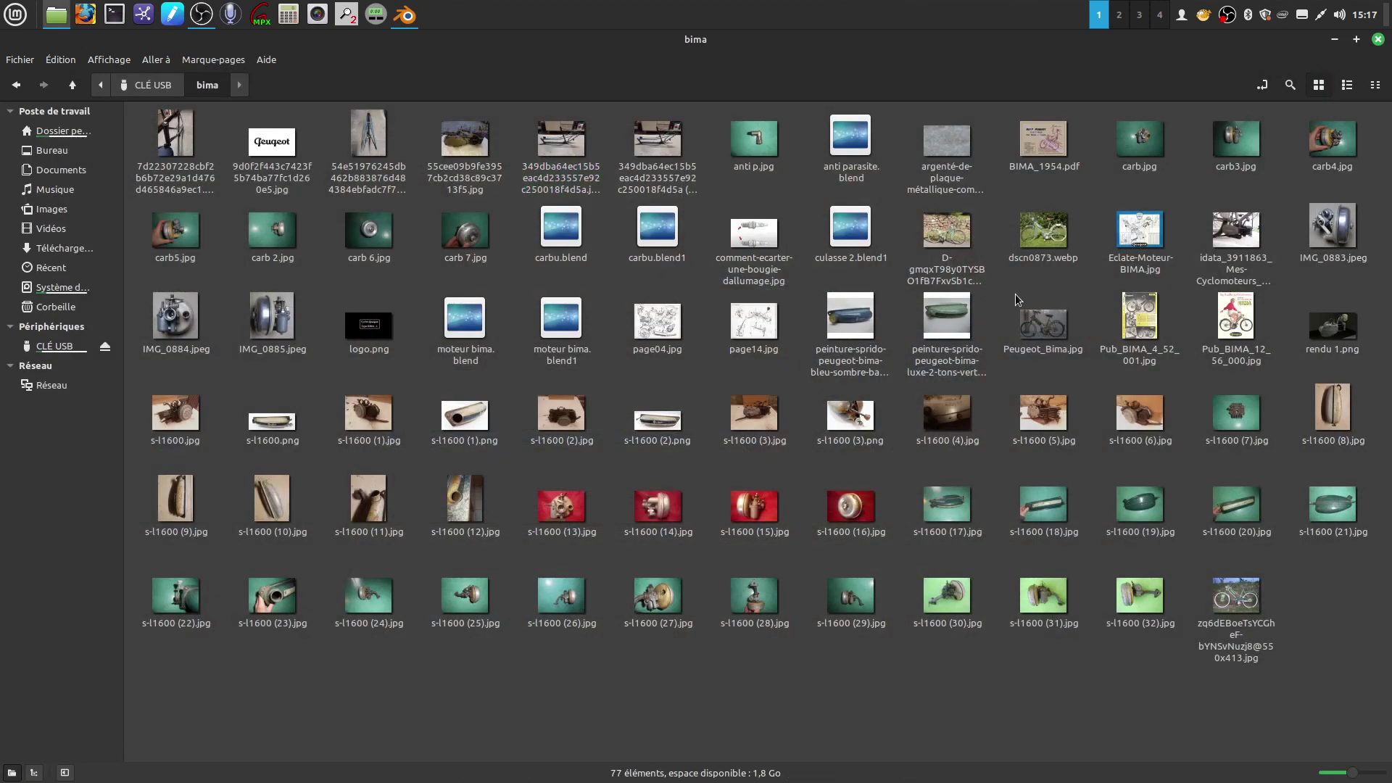
{"action": "double_click", "coordinate": [1039, 232]}
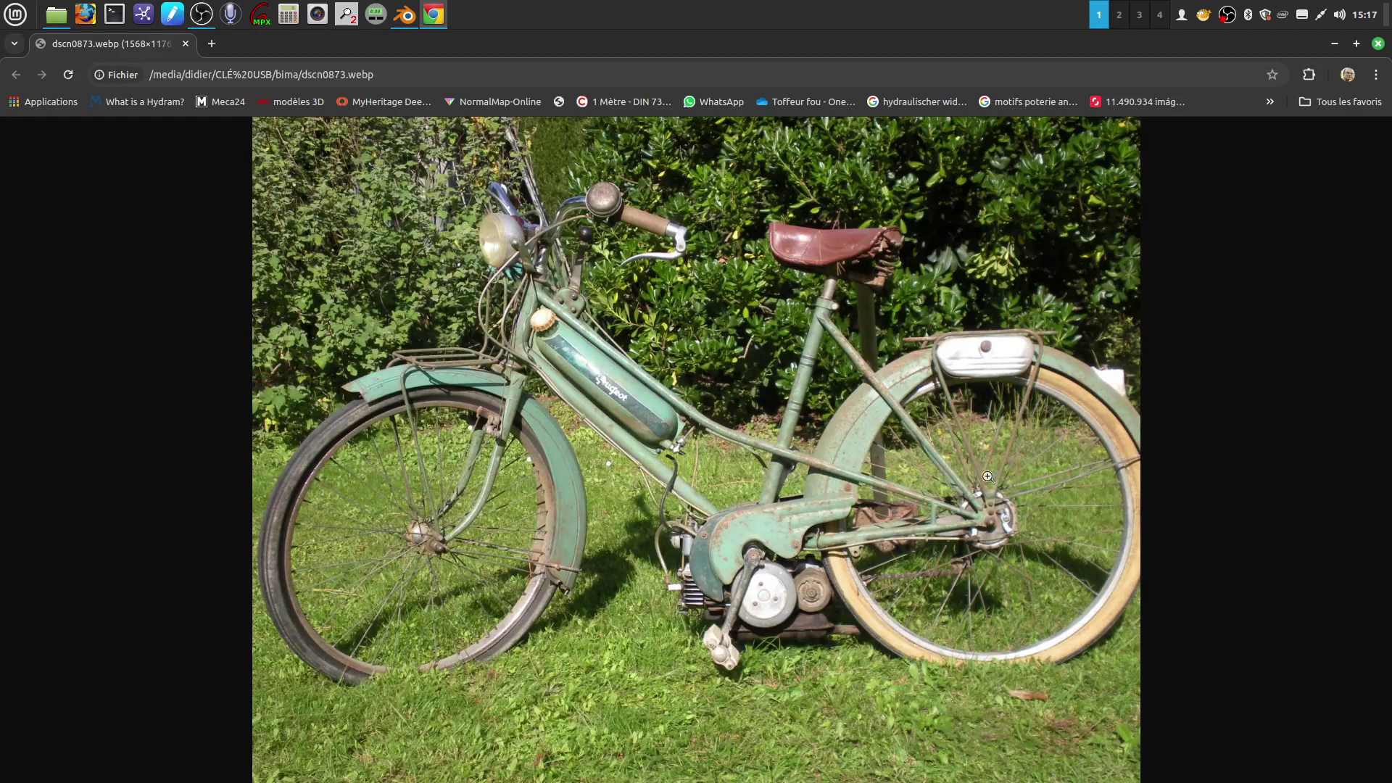
{"action": "left_click", "coordinate": [1377, 44]}
{"action": "left_click", "coordinate": [985, 457]}
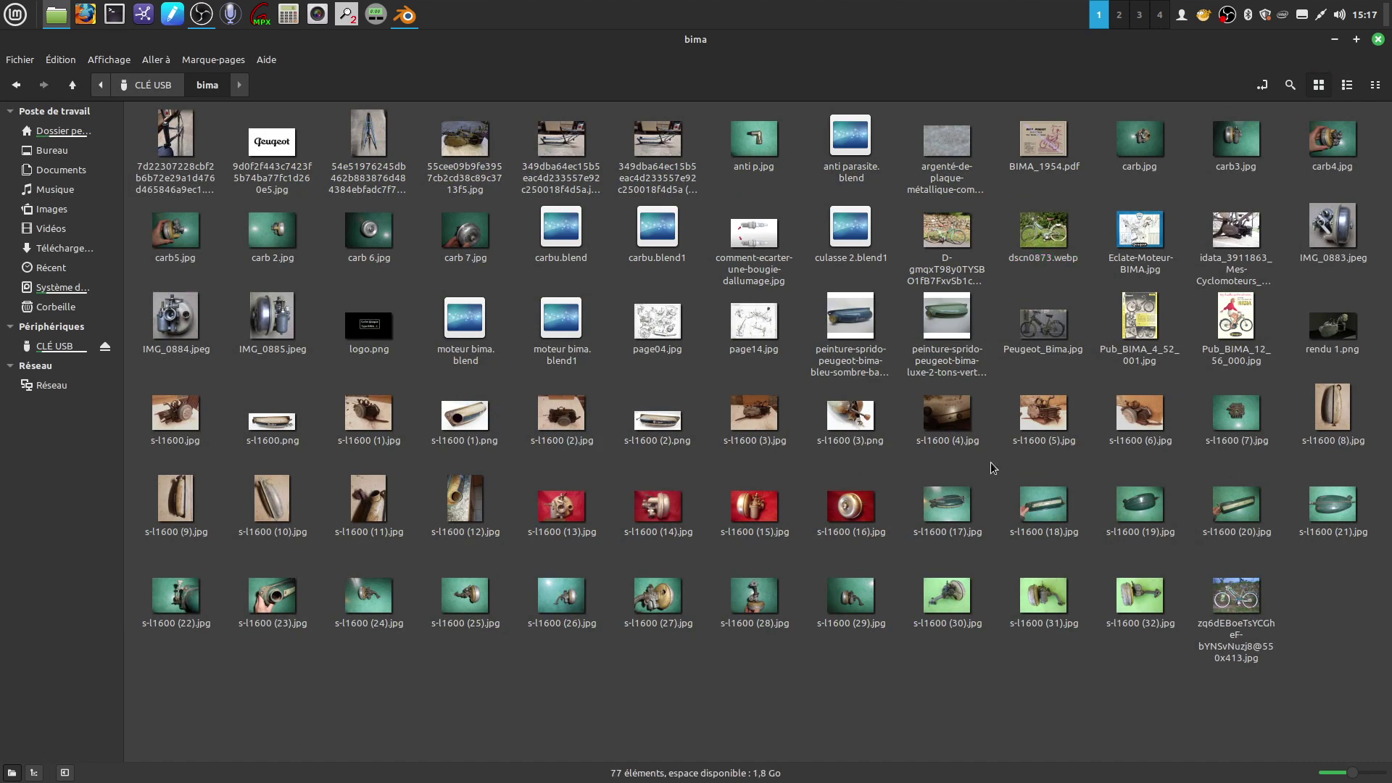
{"action": "double_click", "coordinate": [1232, 598]}
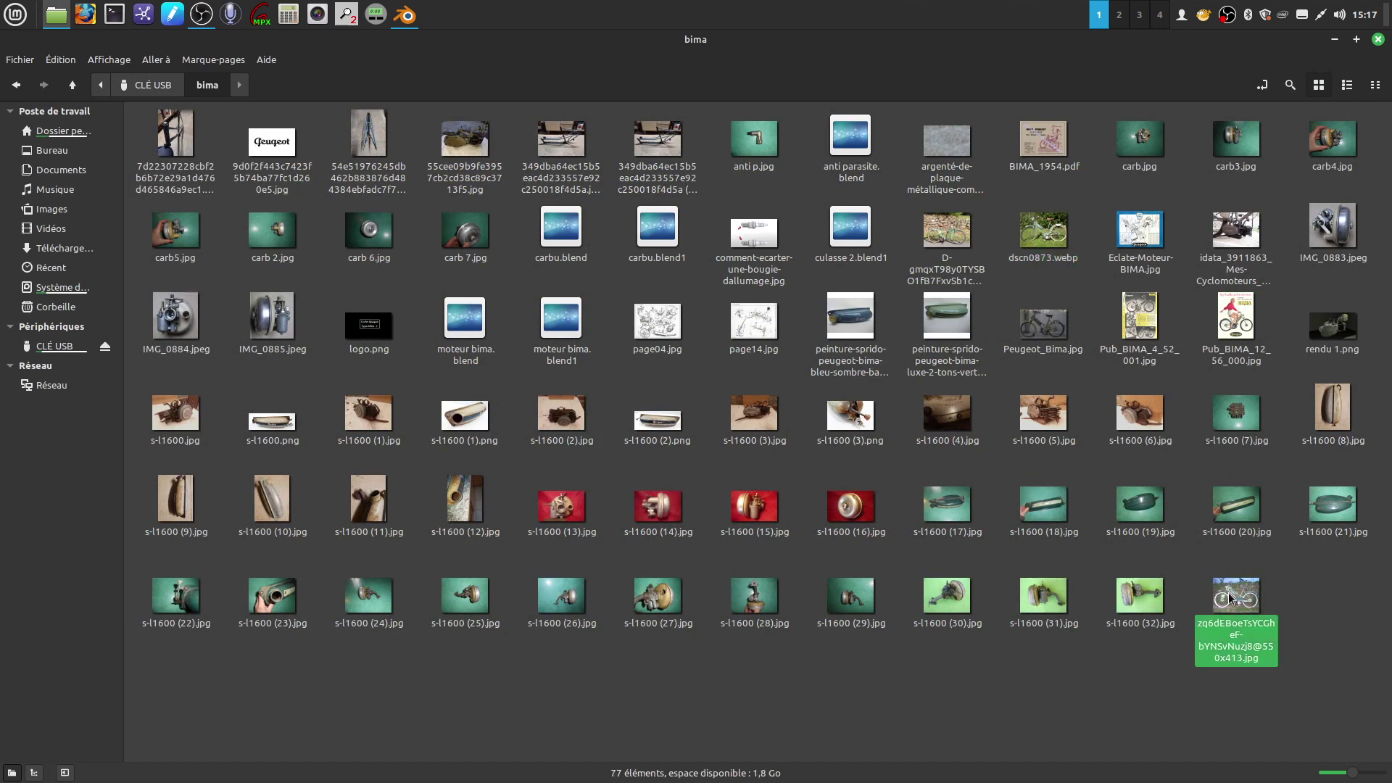
{"action": "scroll", "coordinate": [798, 502], "scroll_direction": "up", "scroll_amount": 5}
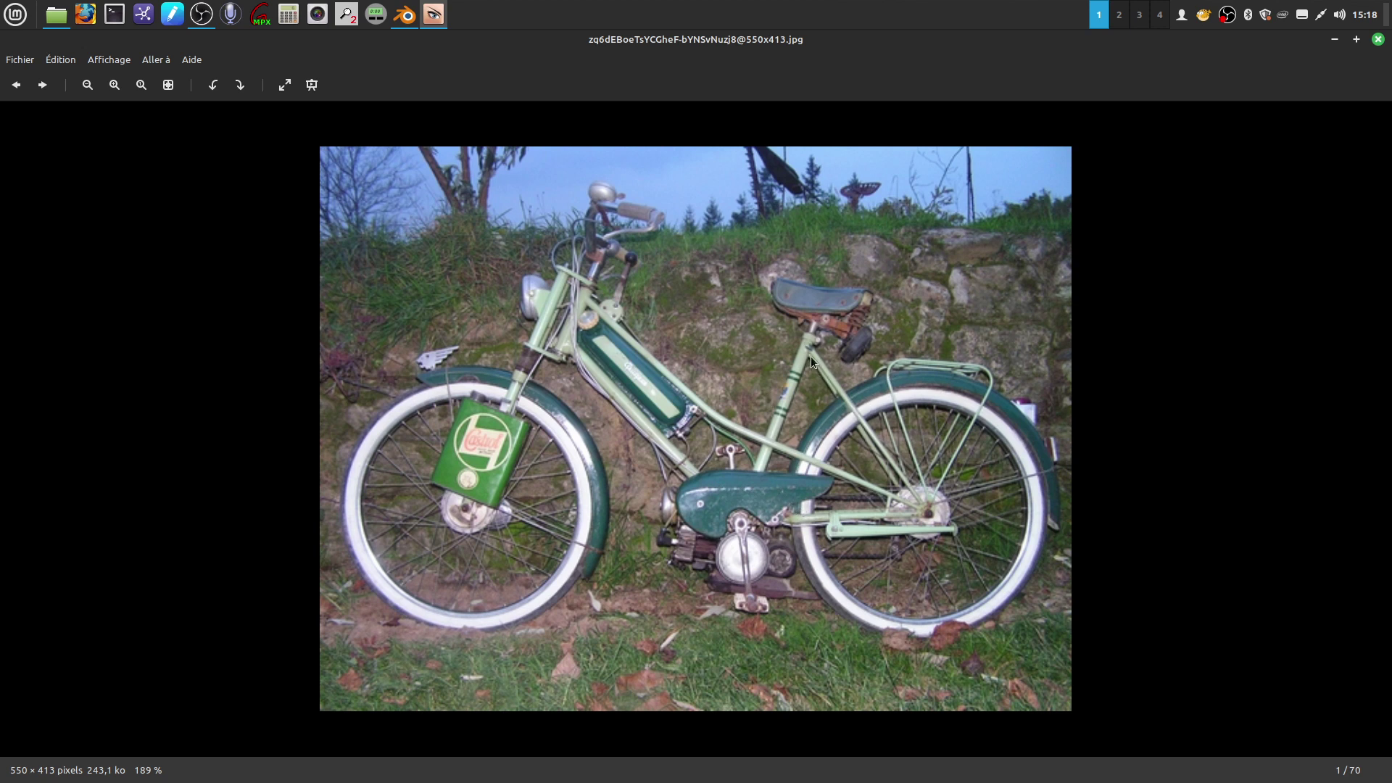
{"action": "left_click", "coordinate": [1378, 39]}
{"action": "left_click", "coordinate": [897, 473]}
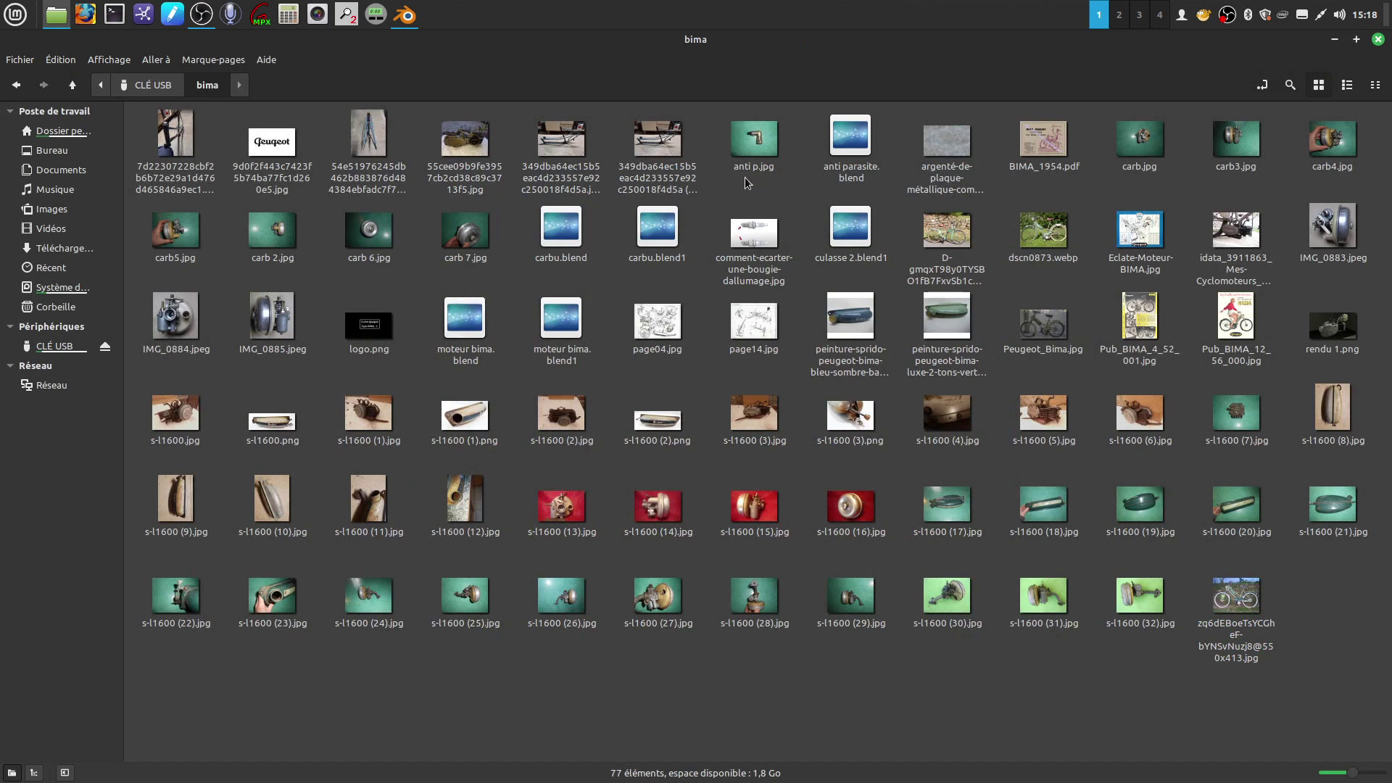
View the end-on photo of the bare blue frame, 54e51976245db462b883876d484384ebfadc7f70.jpg.
{"action": "left_click", "coordinate": [366, 134]}
{"action": "double_click", "coordinate": [388, 165]}
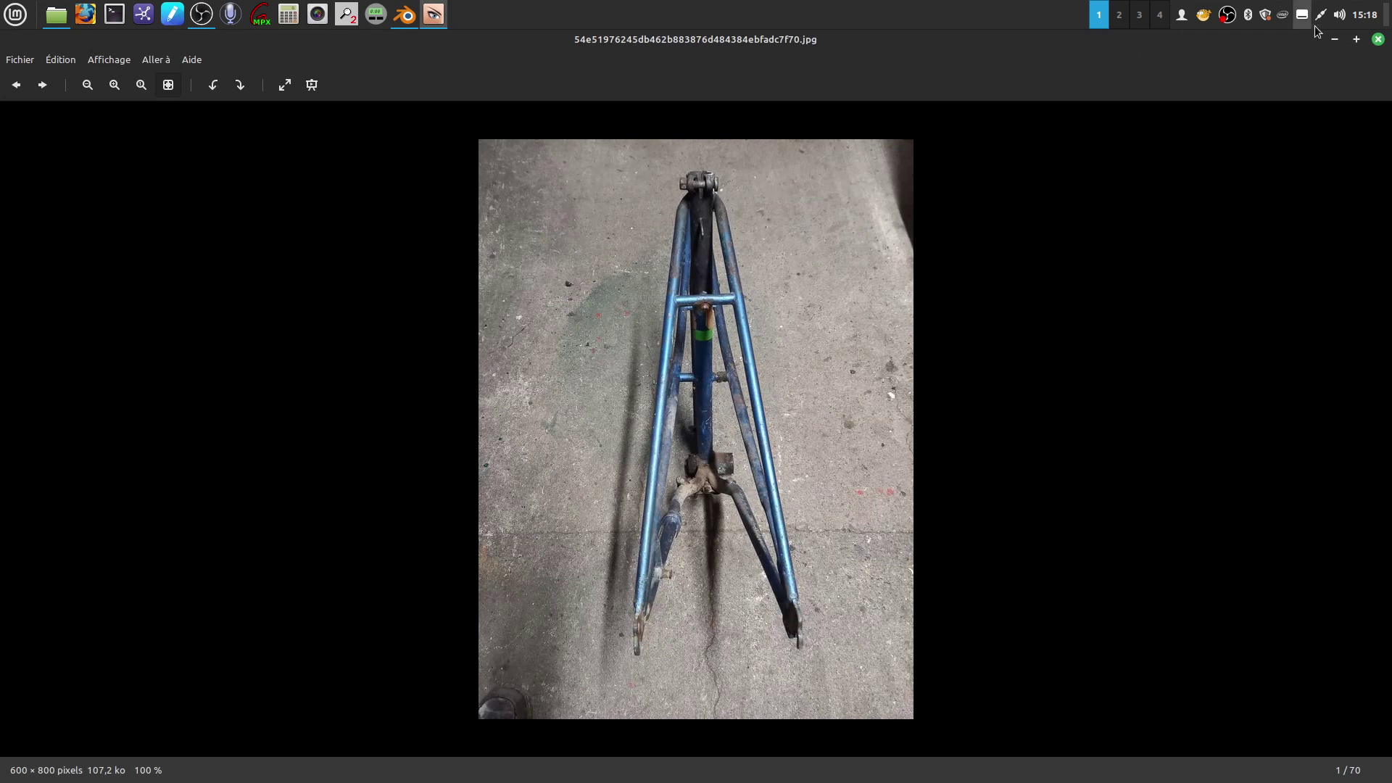
{"action": "left_click", "coordinate": [1377, 39]}
{"action": "left_click", "coordinate": [407, 279]}
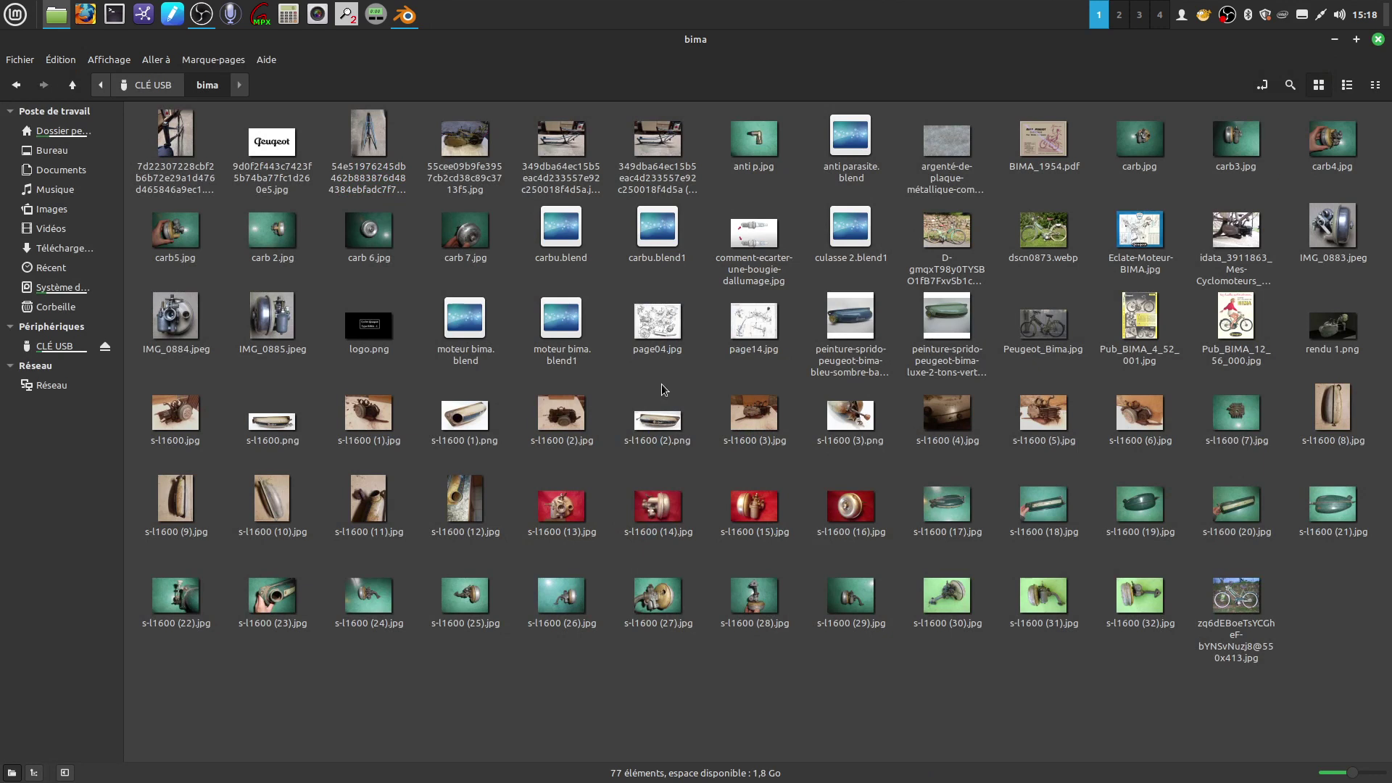
View the exploded parts diagrams page04.jpg and page14.jpg from the parts catalogue.
{"action": "double_click", "coordinate": [652, 322]}
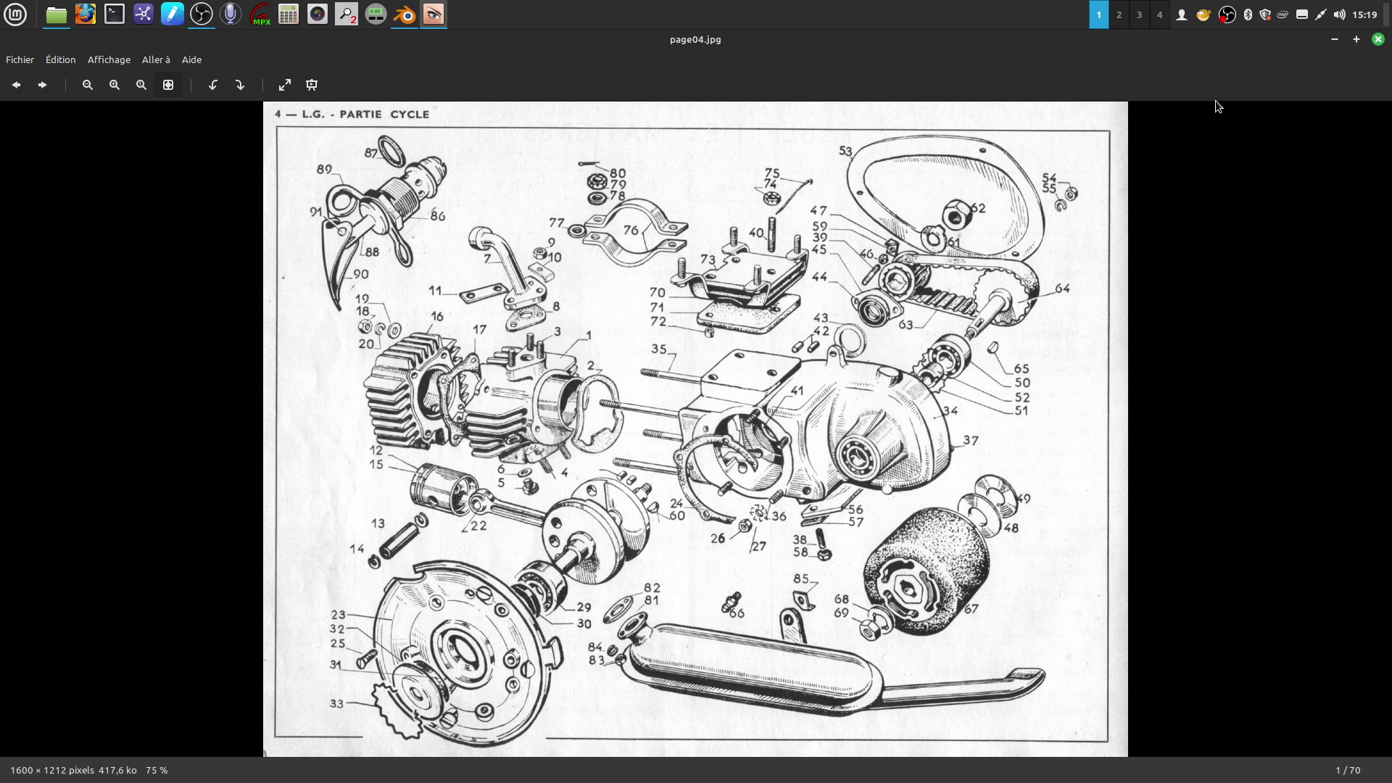
{"action": "left_click", "coordinate": [1378, 39]}
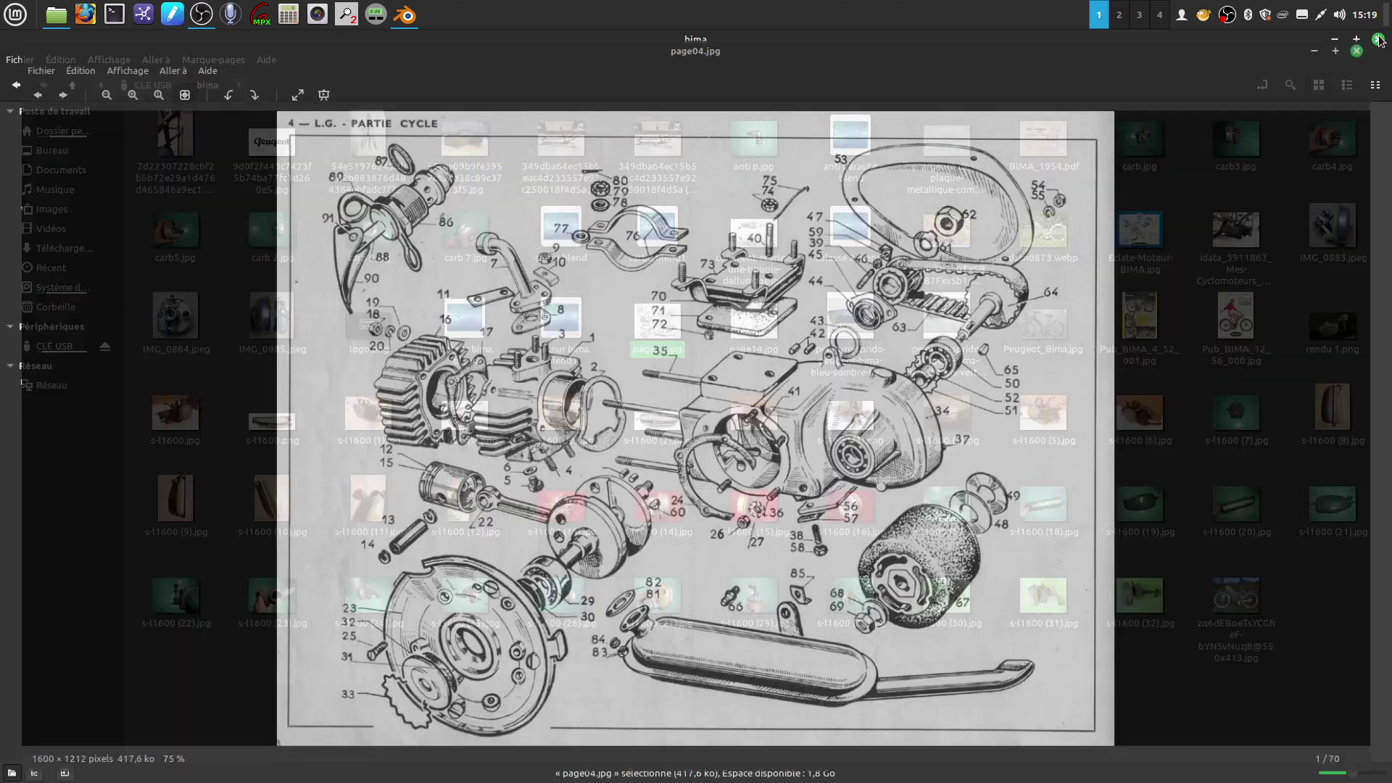
{"action": "double_click", "coordinate": [755, 316]}
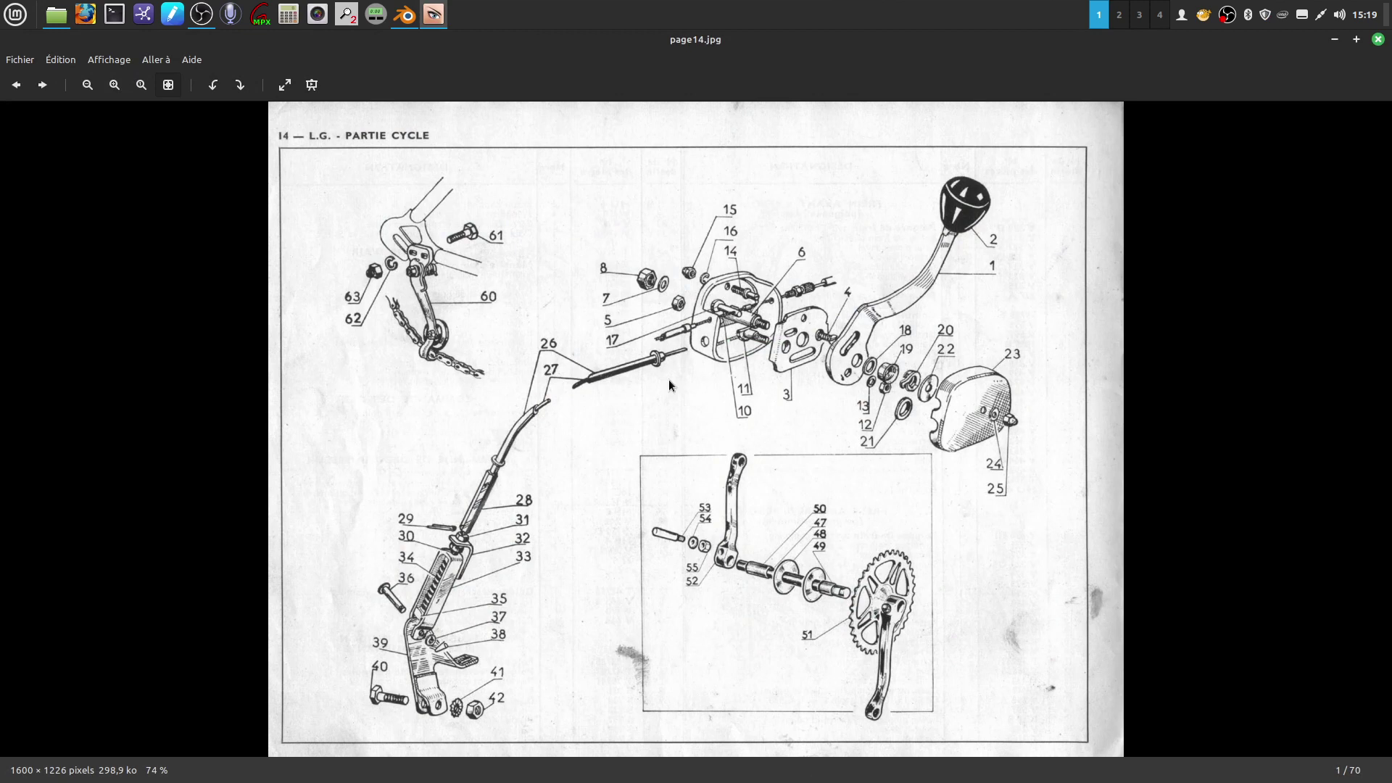
{"action": "left_click", "coordinate": [1378, 39]}
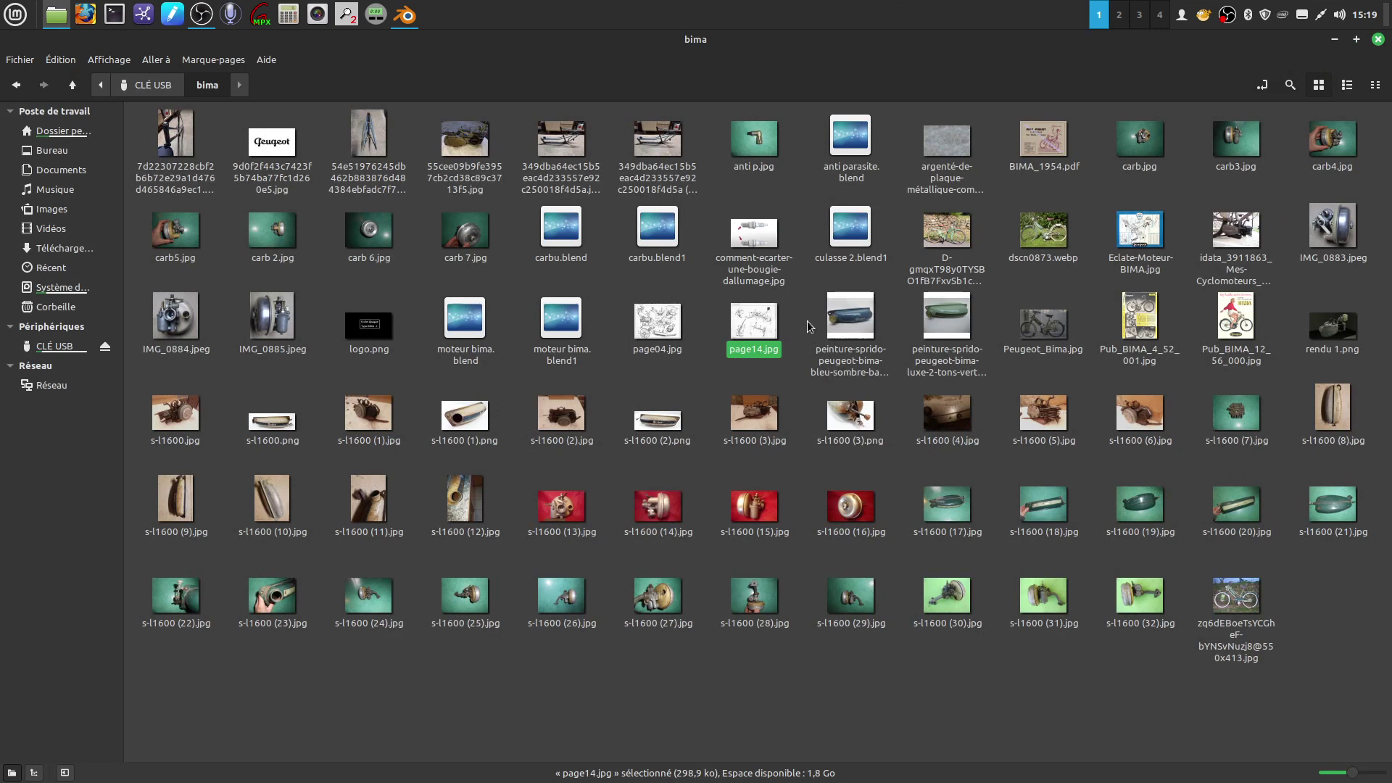
View the blue fuel tank photo peinture-sprido-peugeot-bima-bleu-sombre-bande-laterale.jpg, examining the filler cap up close.
{"action": "double_click", "coordinate": [855, 319]}
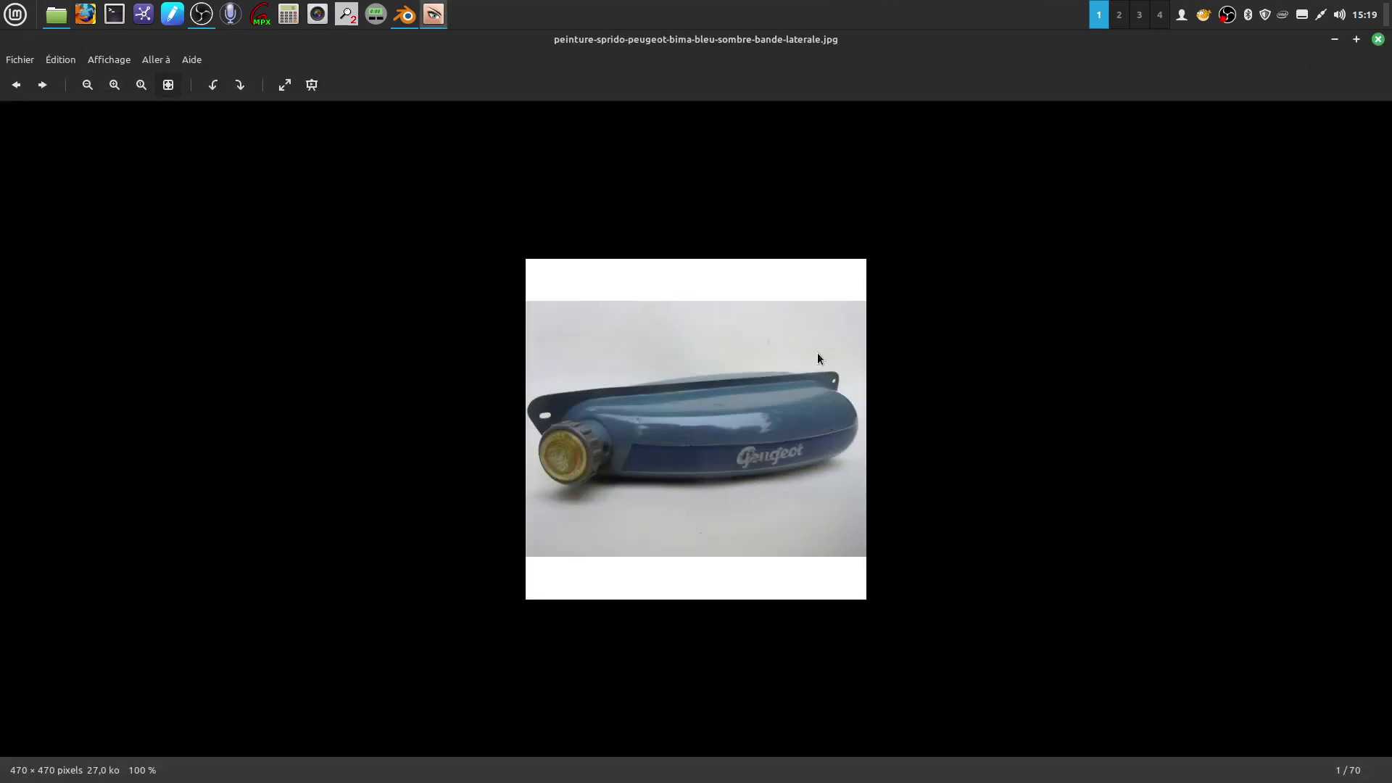
{"action": "scroll", "coordinate": [738, 480], "scroll_direction": "up", "scroll_amount": 3}
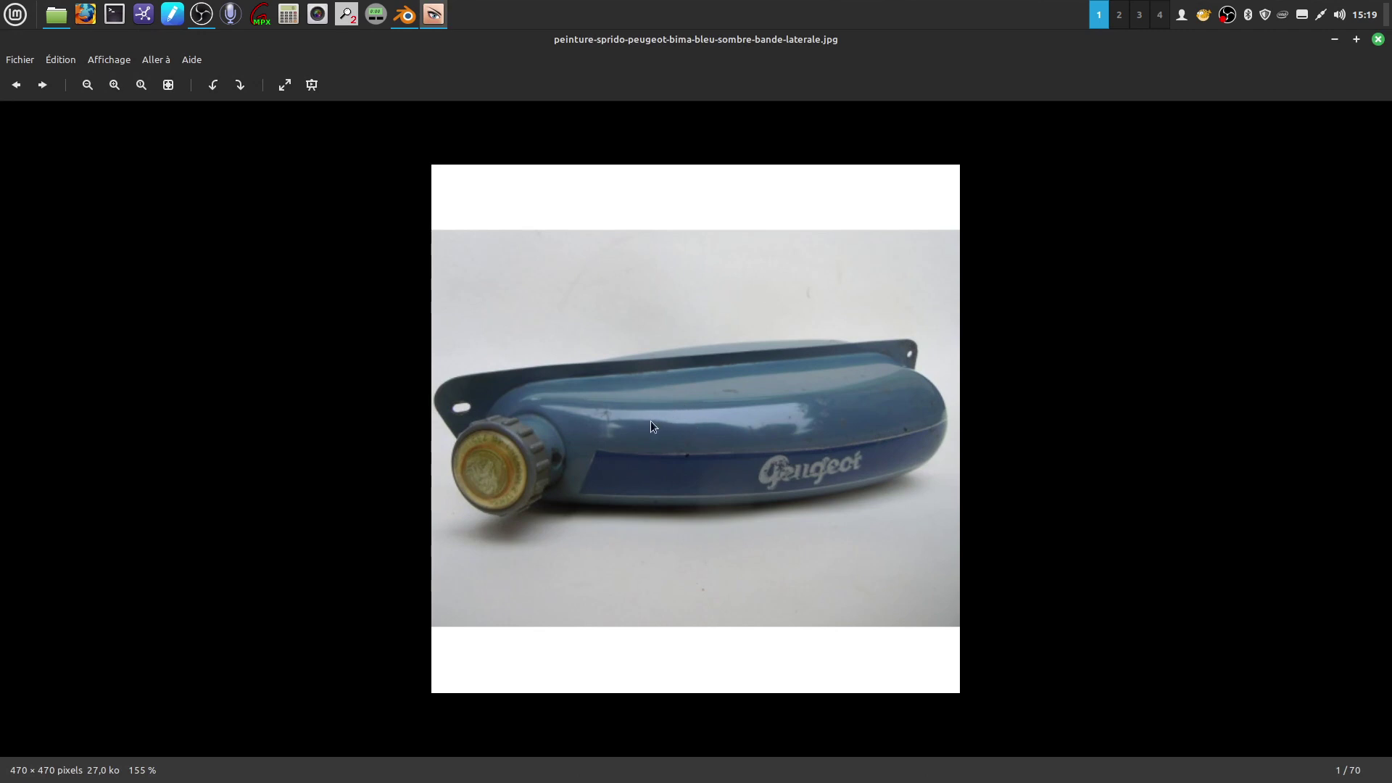
{"action": "scroll", "coordinate": [616, 444], "scroll_direction": "up", "scroll_amount": 1}
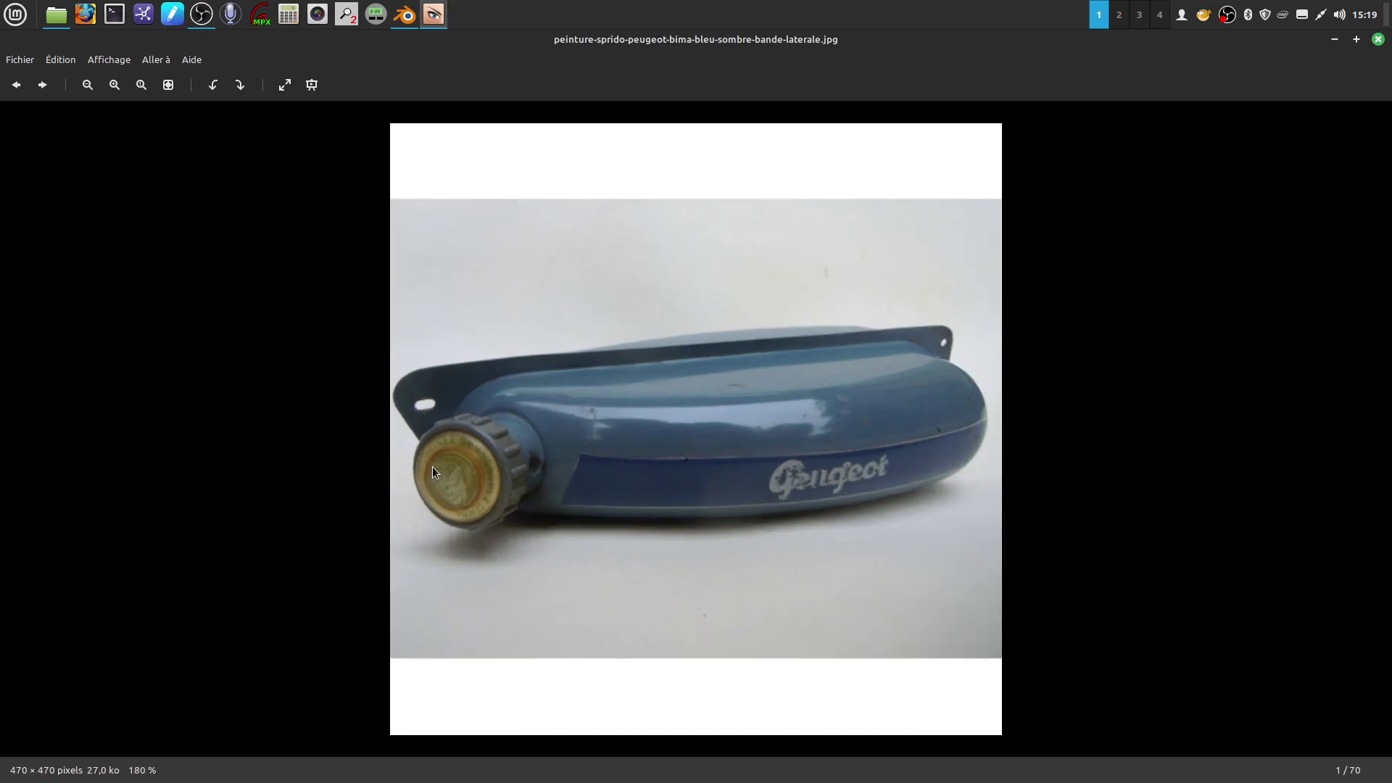
{"action": "scroll", "coordinate": [485, 500], "scroll_direction": "up", "scroll_amount": 2}
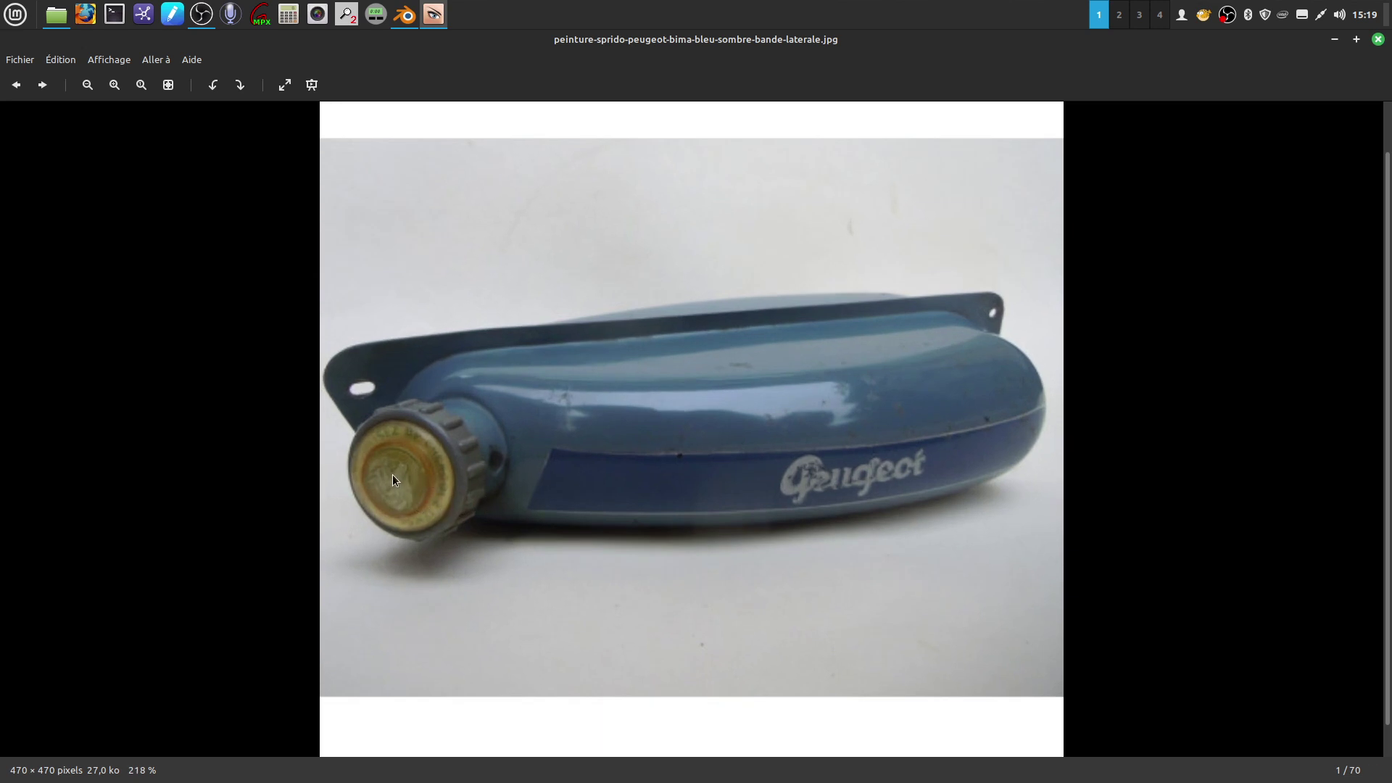
{"action": "scroll", "coordinate": [429, 443], "scroll_direction": "down", "scroll_amount": 2}
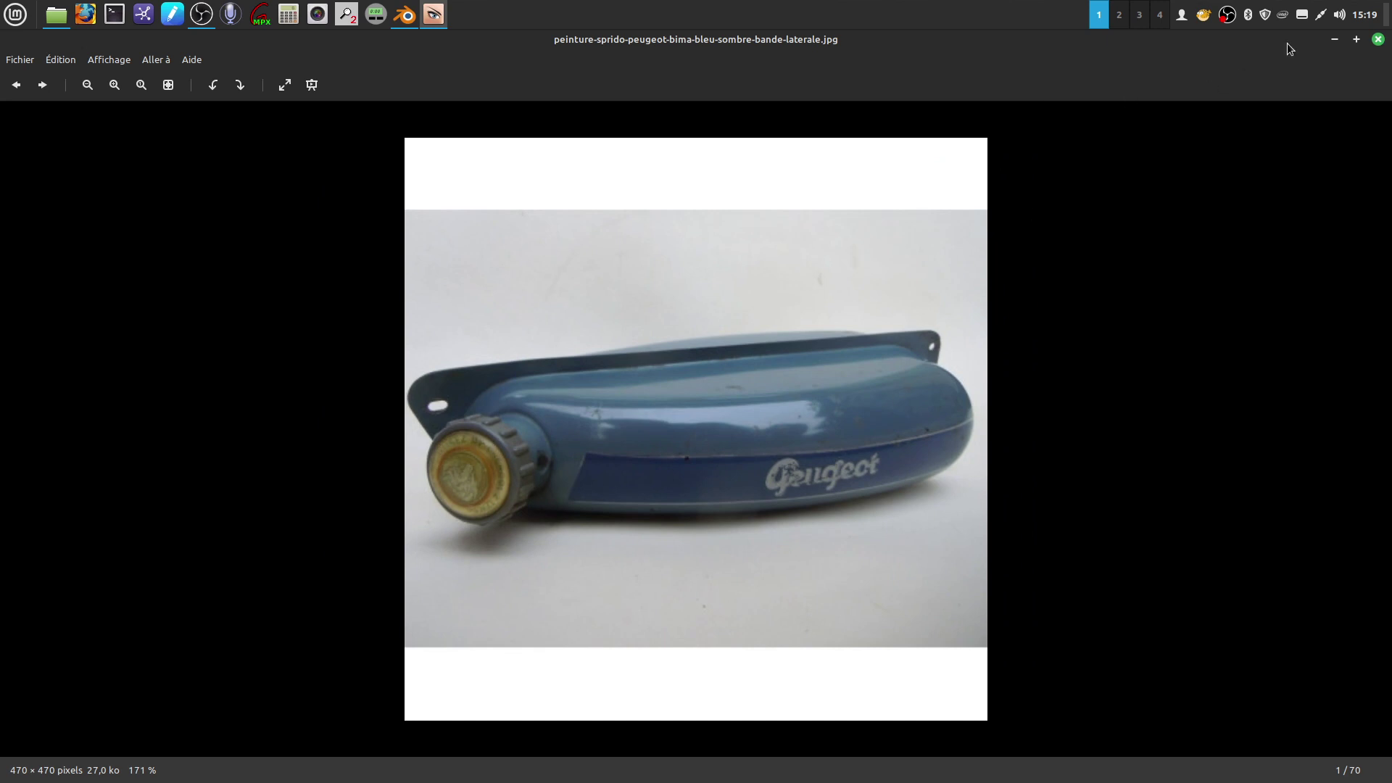
{"action": "left_click", "coordinate": [1378, 39]}
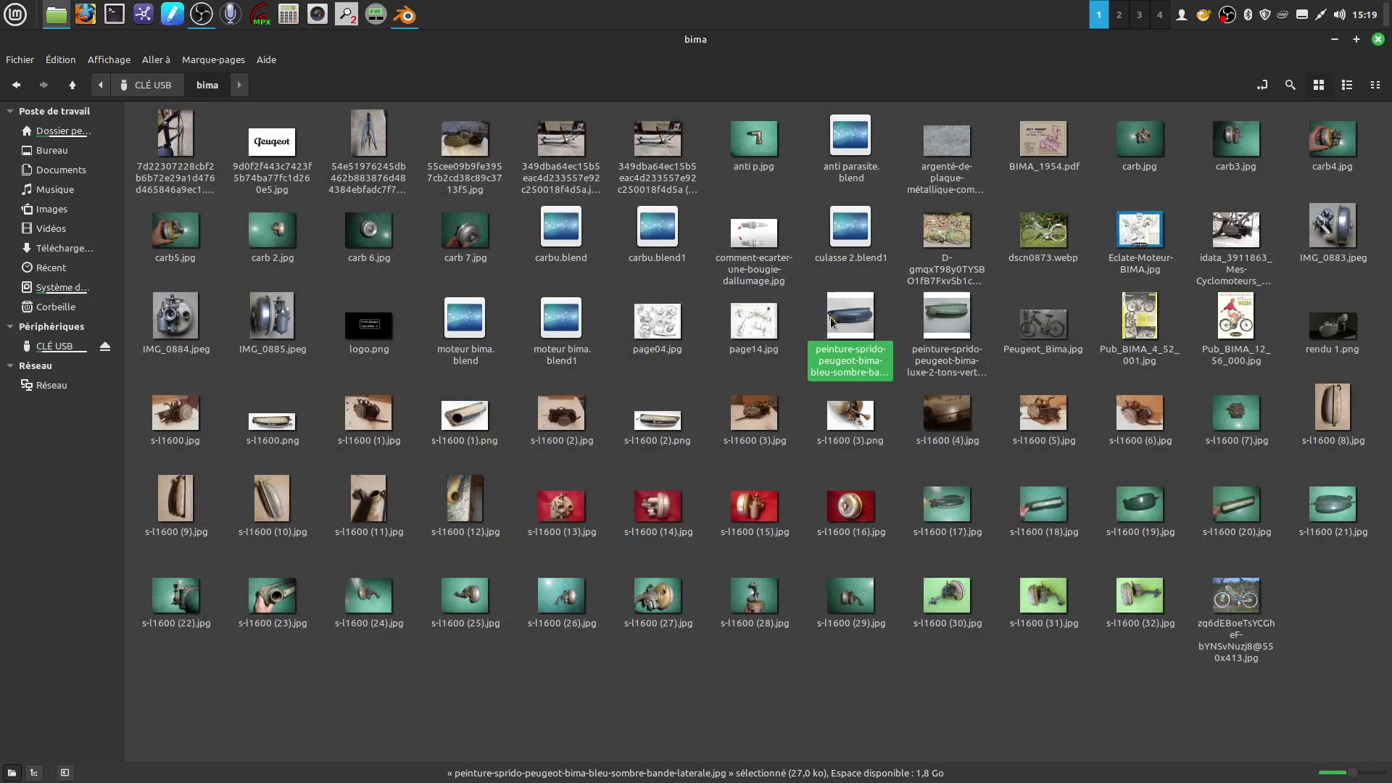
{"action": "left_click", "coordinate": [665, 378]}
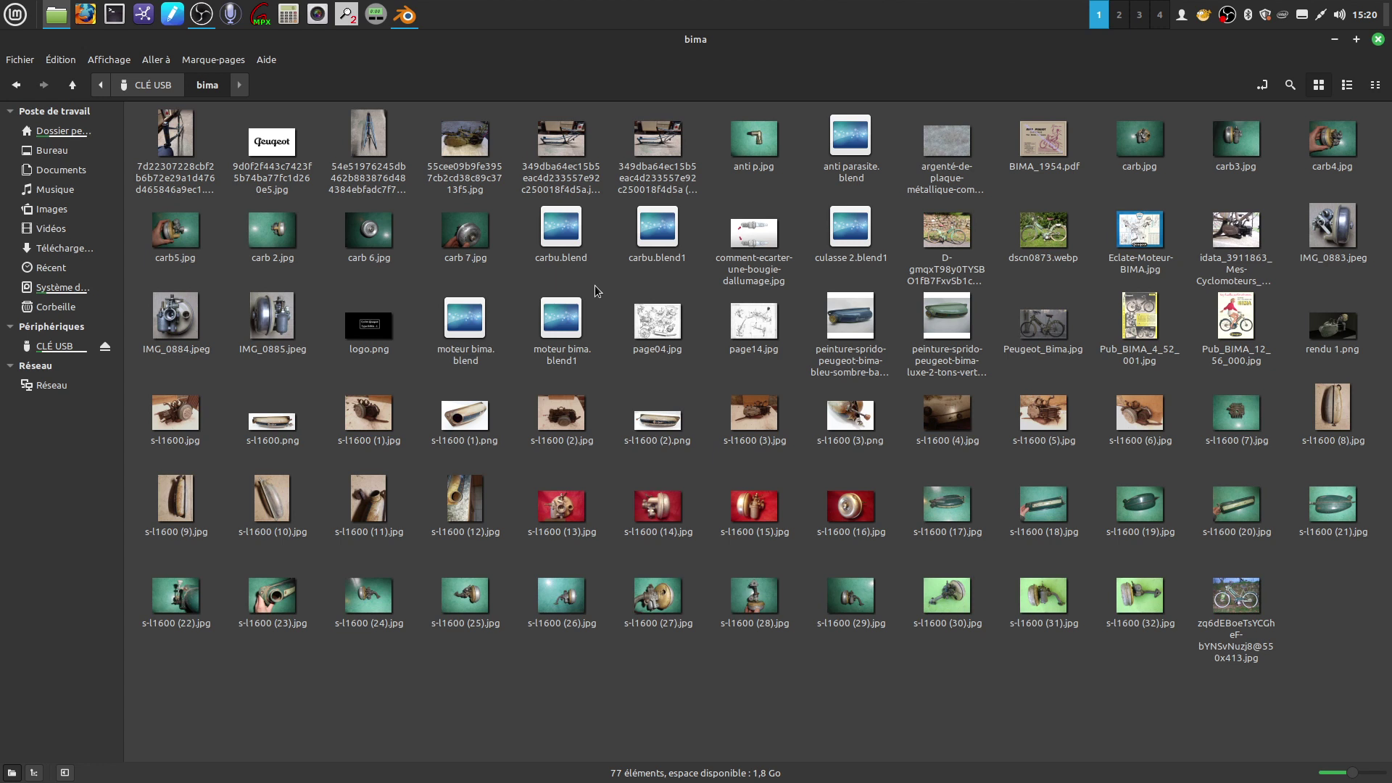
Close the bima folder, return to Blender and view the rendered engine from the flywheel side.
{"action": "left_click", "coordinate": [1378, 40]}
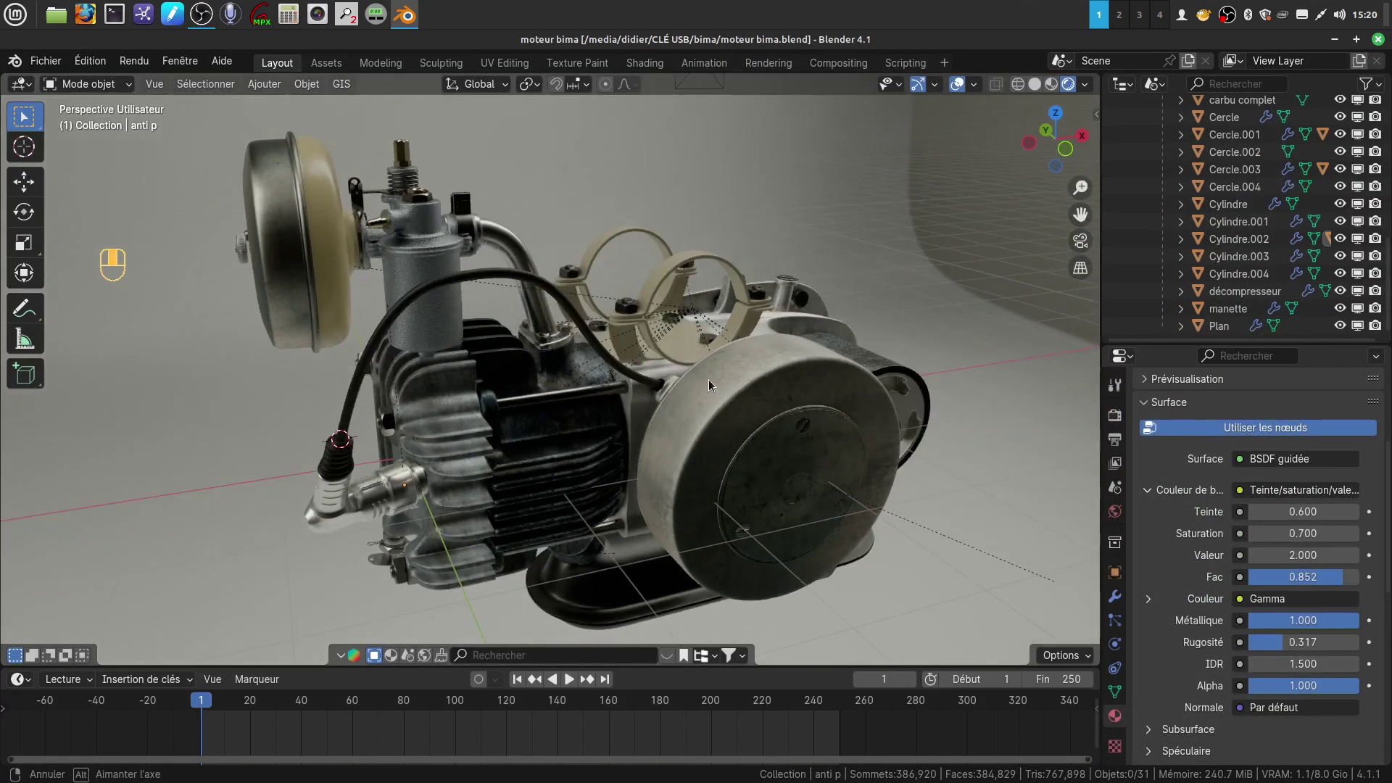
{"action": "scroll", "coordinate": [728, 373], "scroll_direction": "down", "scroll_amount": 1}
{"action": "mouse_move", "coordinate": [725, 372]}
{"action": "middle_mouse_down", "text": "shift"}
{"action": "mouse_move", "coordinate": [733, 332]}
{"action": "mouse_move", "coordinate": [733, 352]}
{"action": "middle_mouse_up", "text": "shift"}
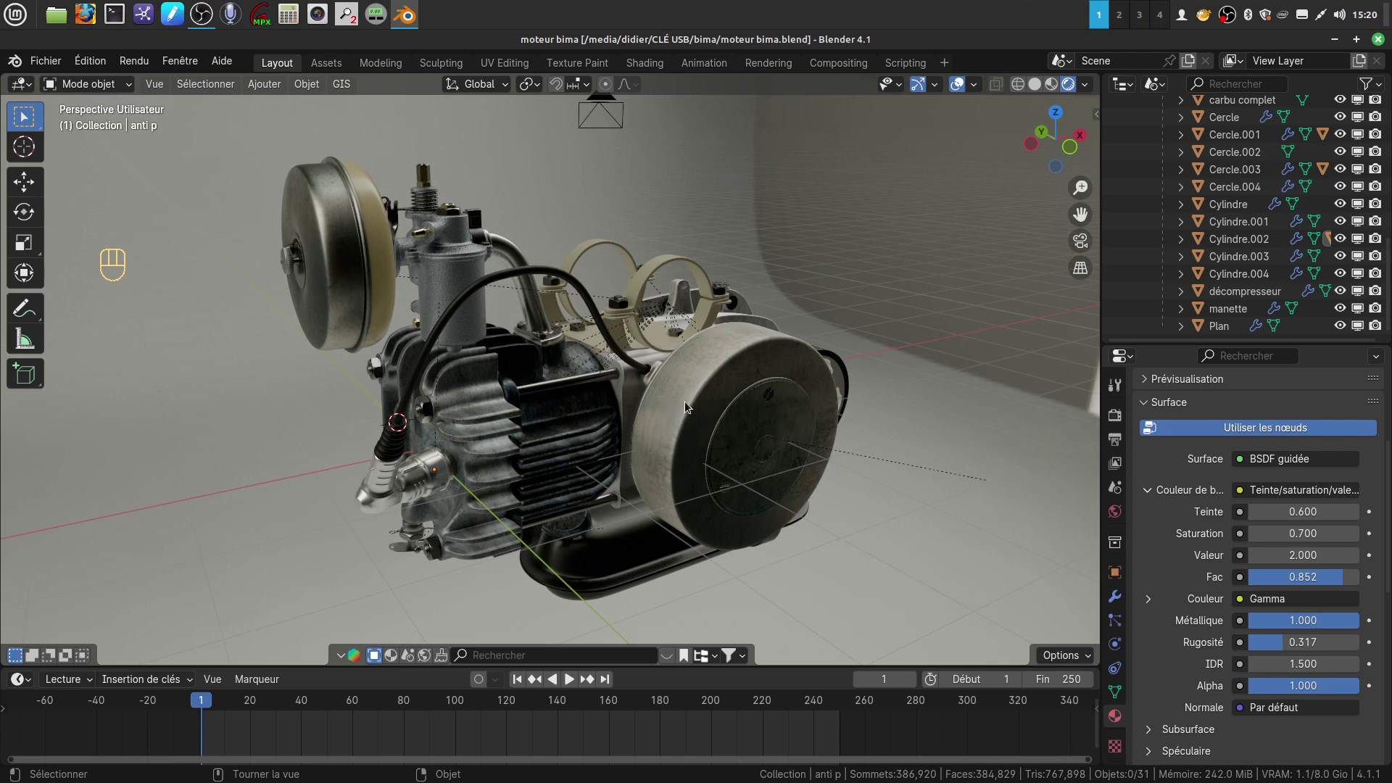
{"action": "scroll", "coordinate": [725, 428], "scroll_direction": "up", "scroll_amount": 1}
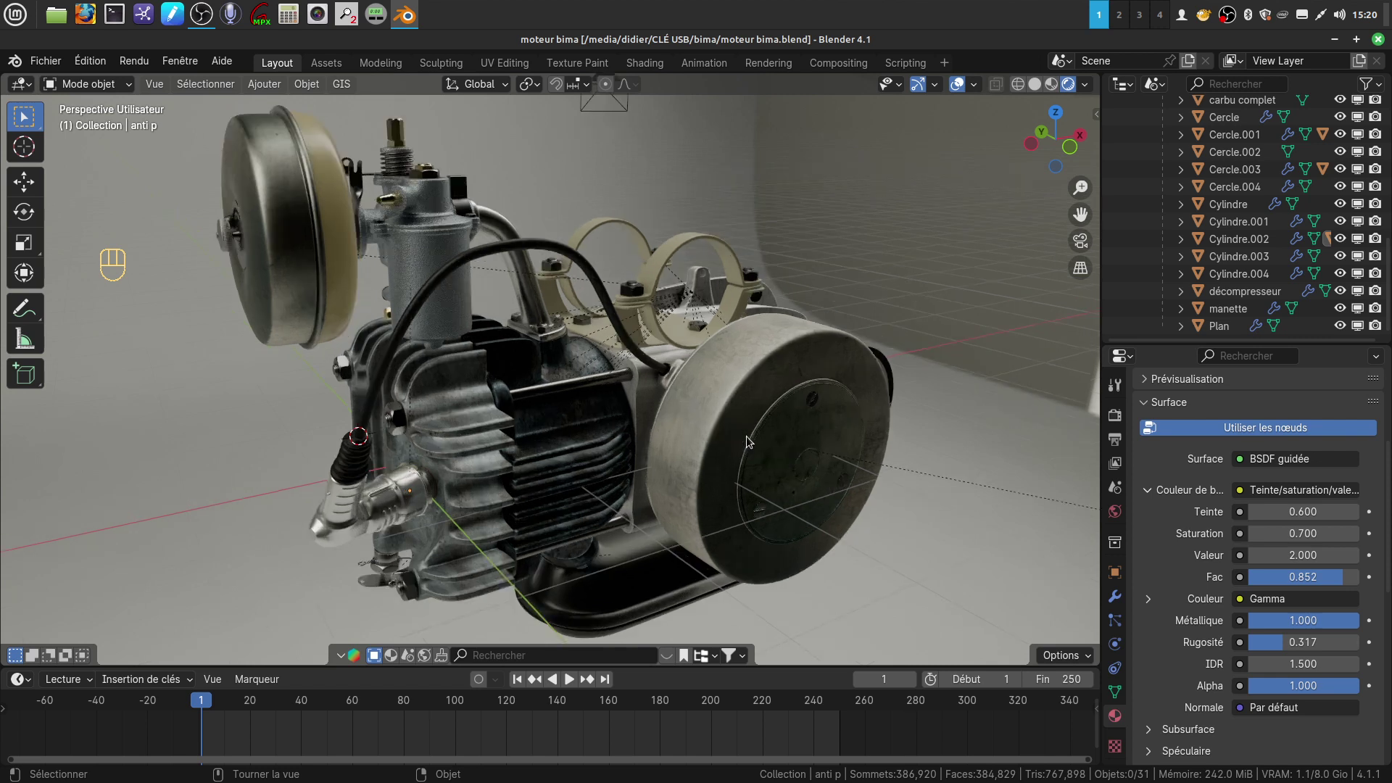
Inspect the mesh of the carbu complete carburettor object in Edit Mode and switch the viewport to solid shading.
{"action": "left_click", "coordinate": [419, 240]}
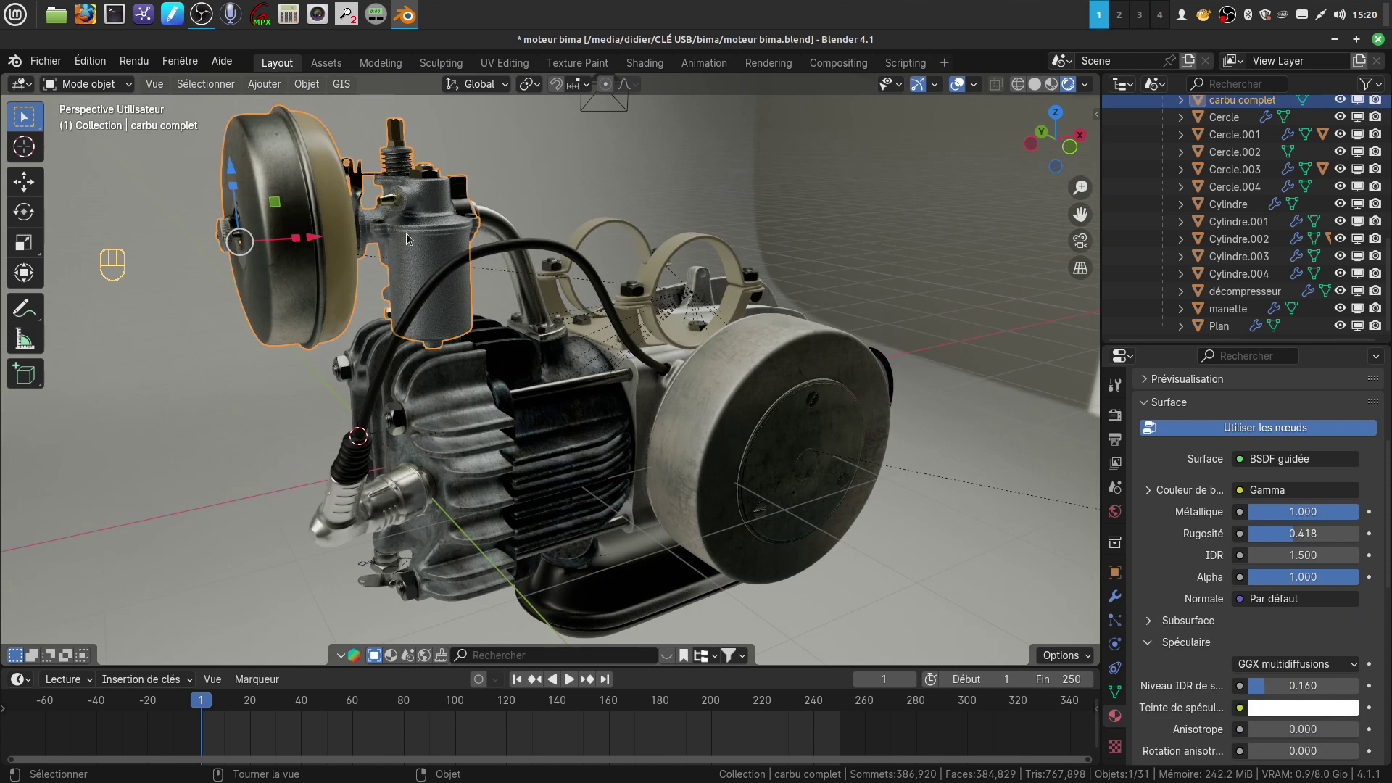
{"action": "key", "text": "Tab"}
{"action": "scroll", "coordinate": [443, 247], "scroll_direction": "up", "scroll_amount": 2}
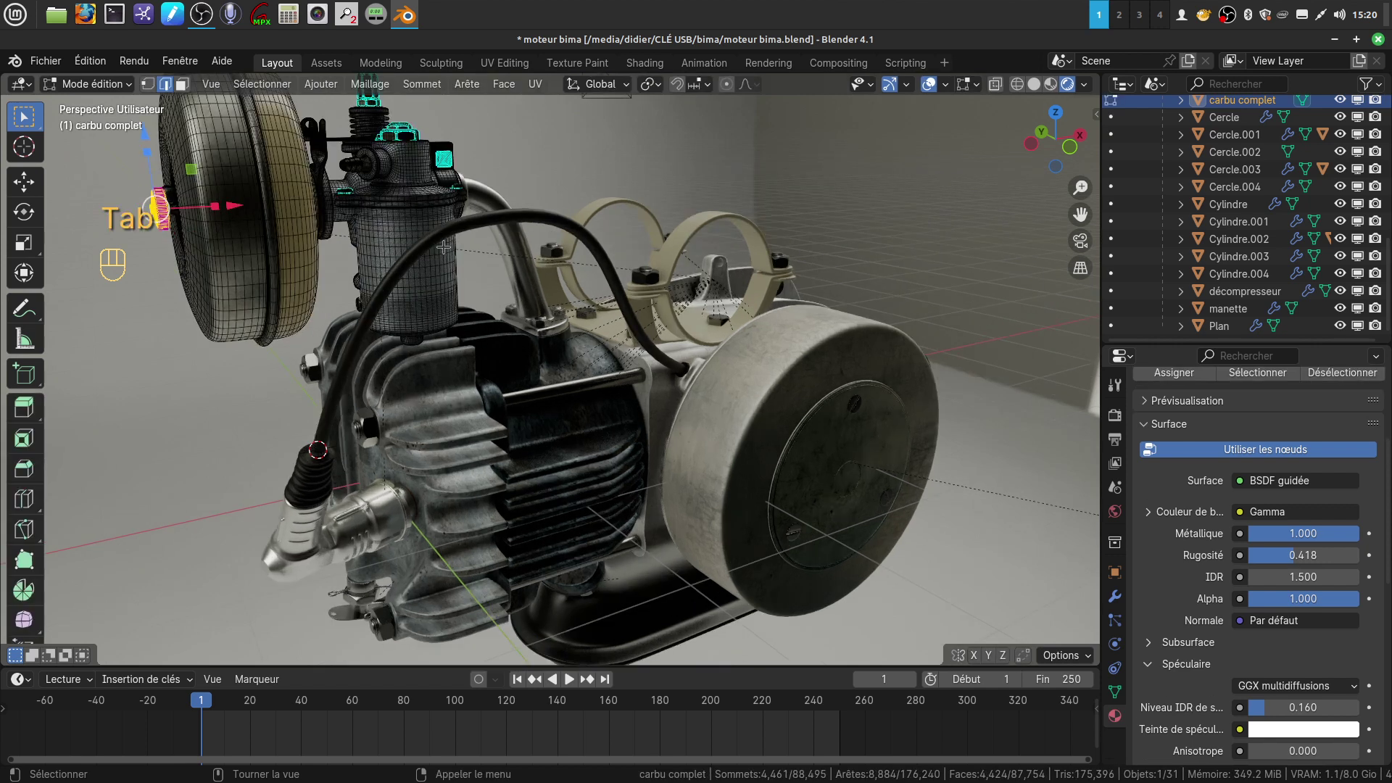
{"action": "key", "text": "a"}
{"action": "key", "text": "a"}
{"action": "key", "text": "Tab"}
{"action": "key", "text": "Tab"}
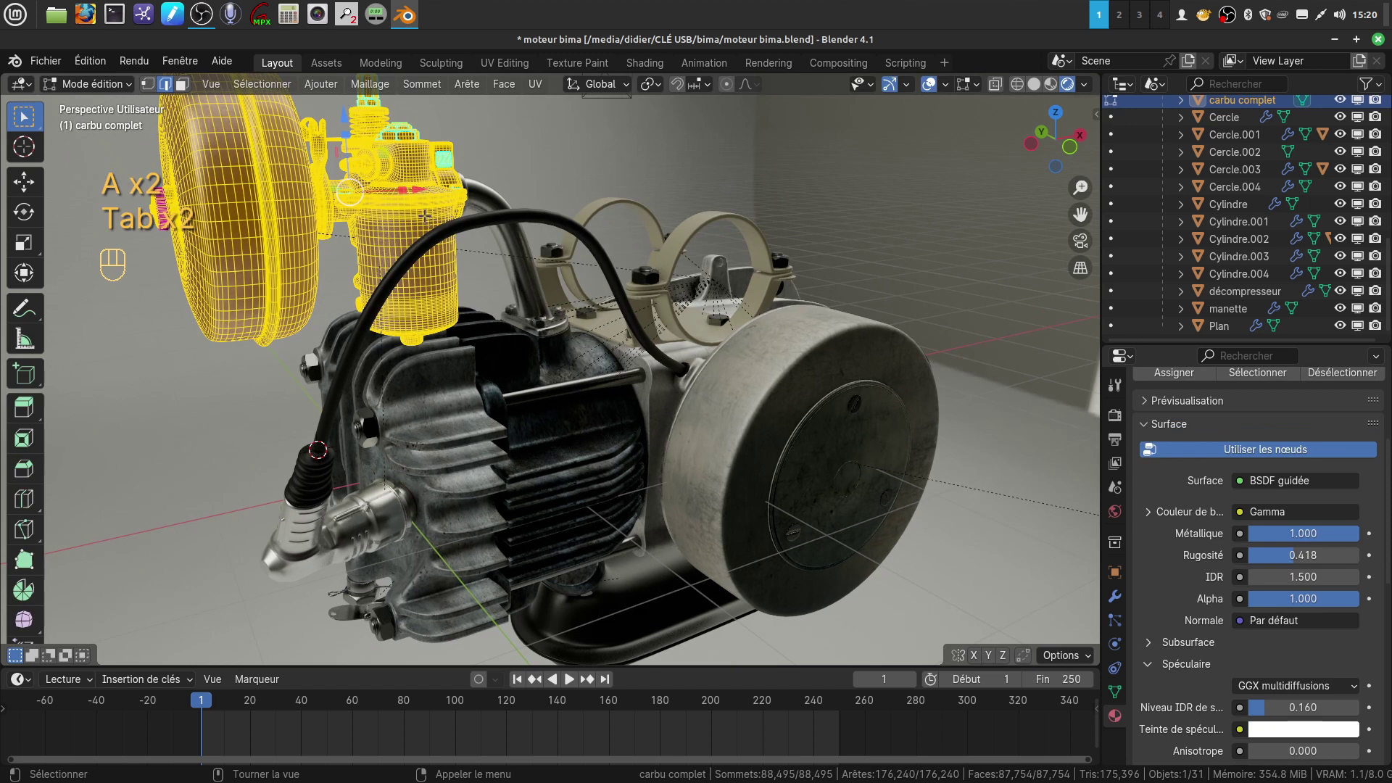
{"action": "key", "text": "a"}
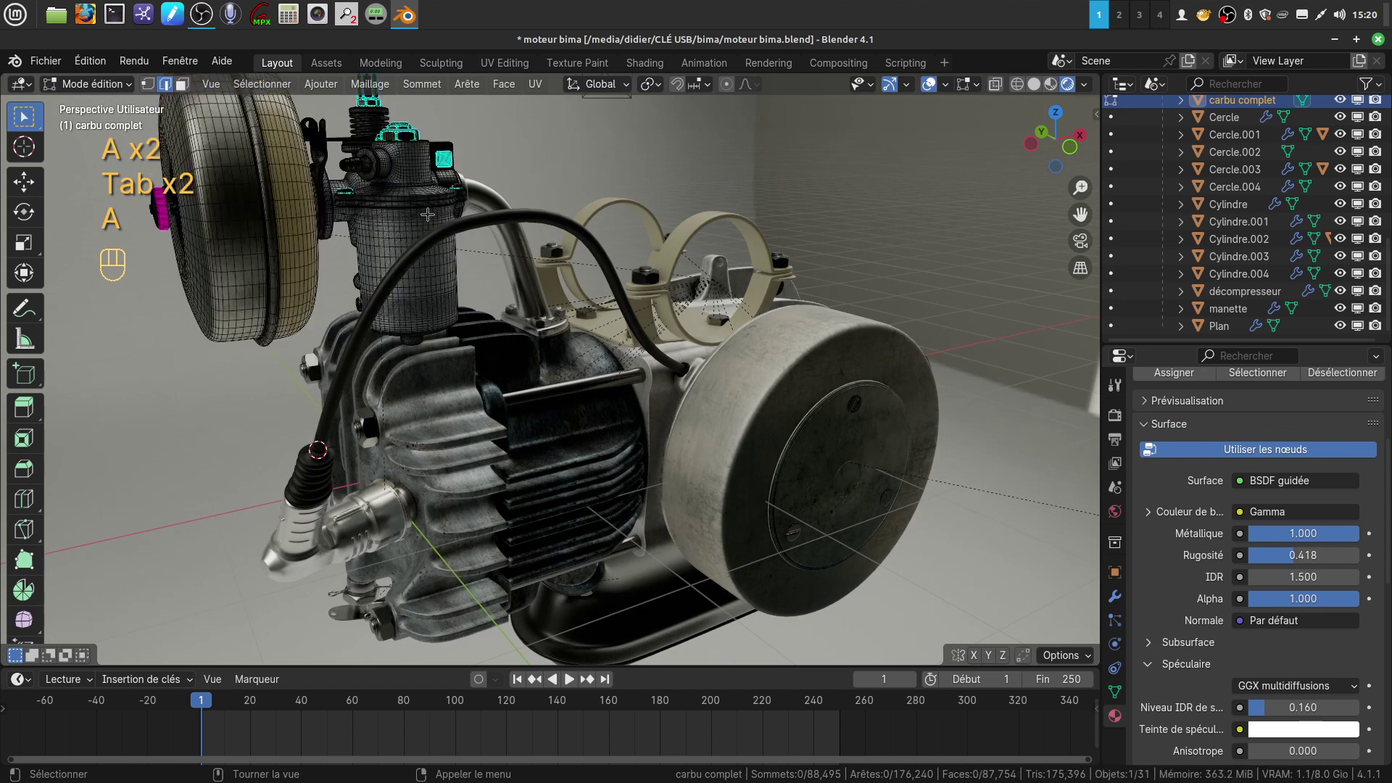
{"action": "left_click", "coordinate": [1033, 84]}
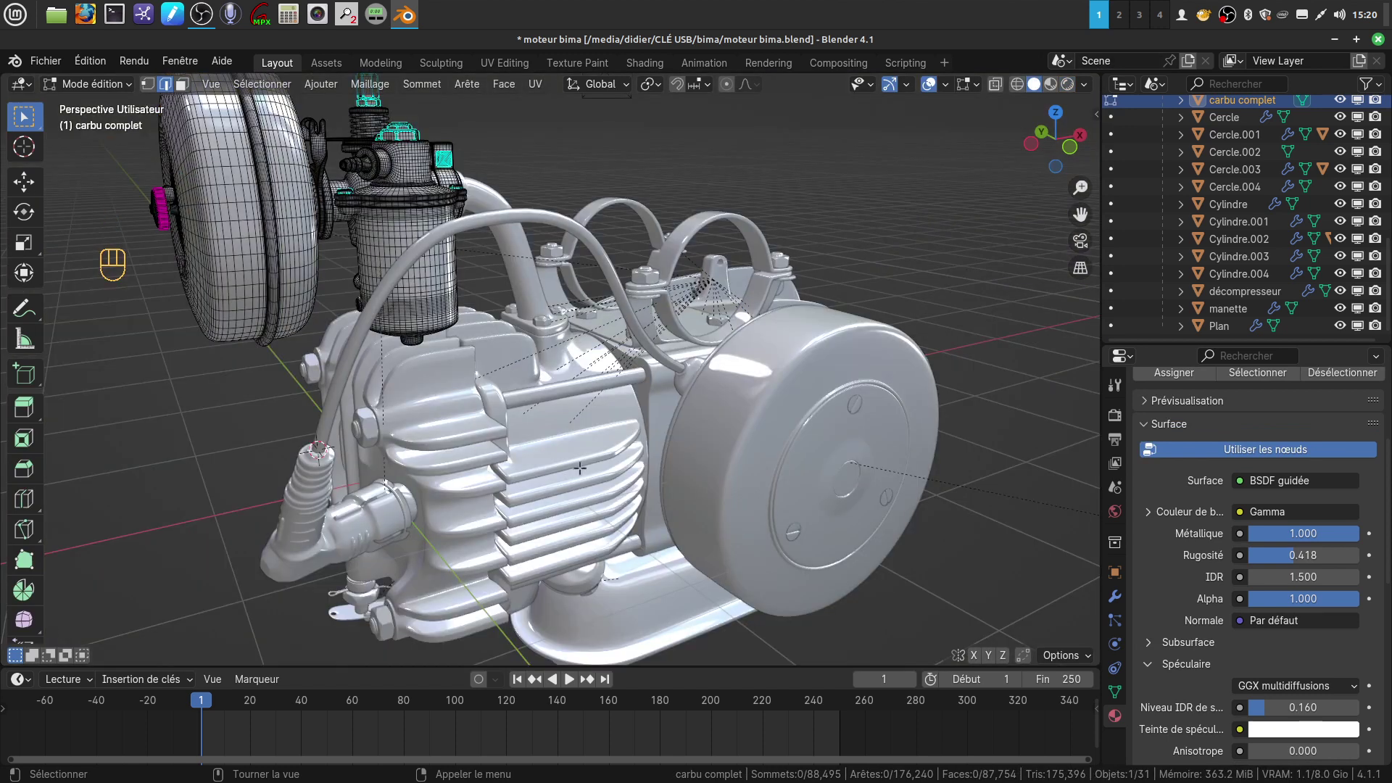
{"action": "key", "text": "Tab"}
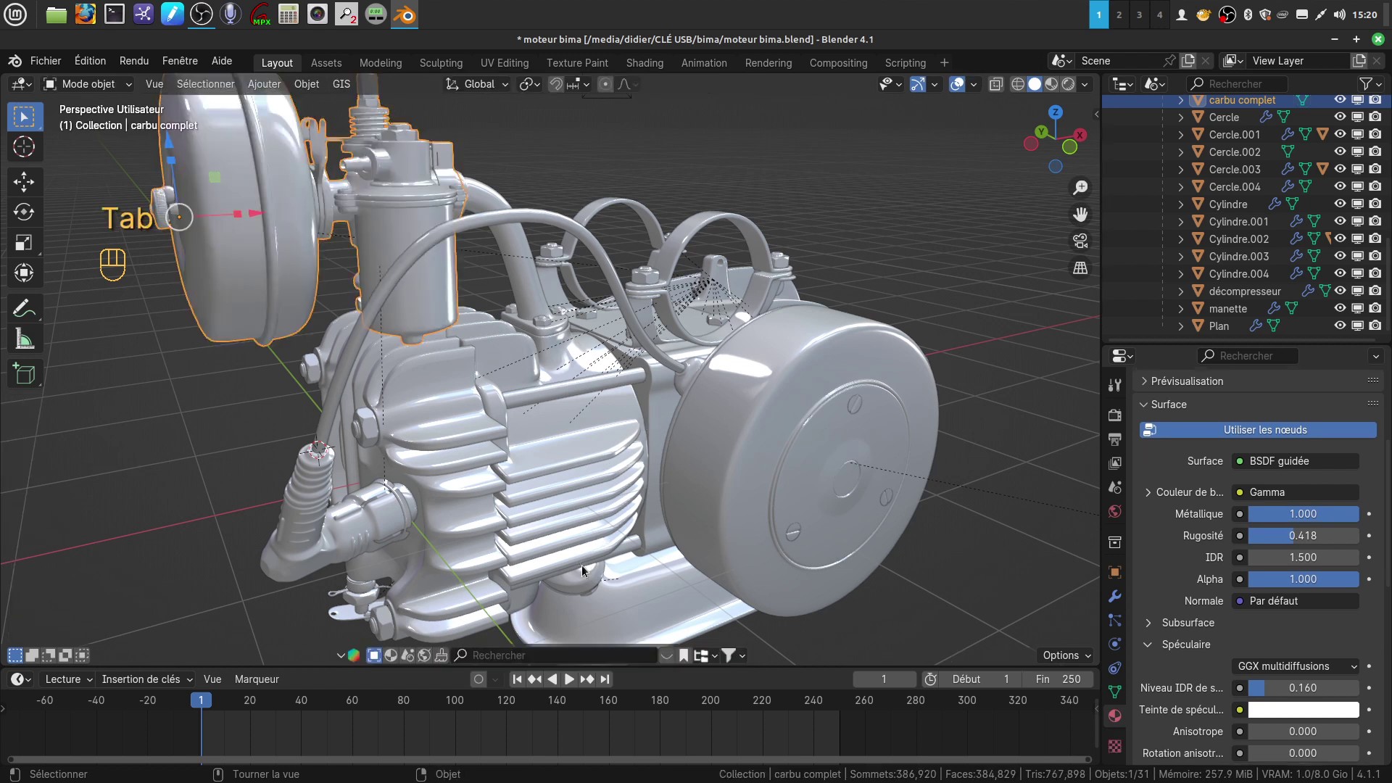
Inspect the mesh of the spark plug cap object anti p up close in Edit Mode.
{"action": "left_click", "coordinate": [371, 530]}
{"action": "key", "text": "Tab"}
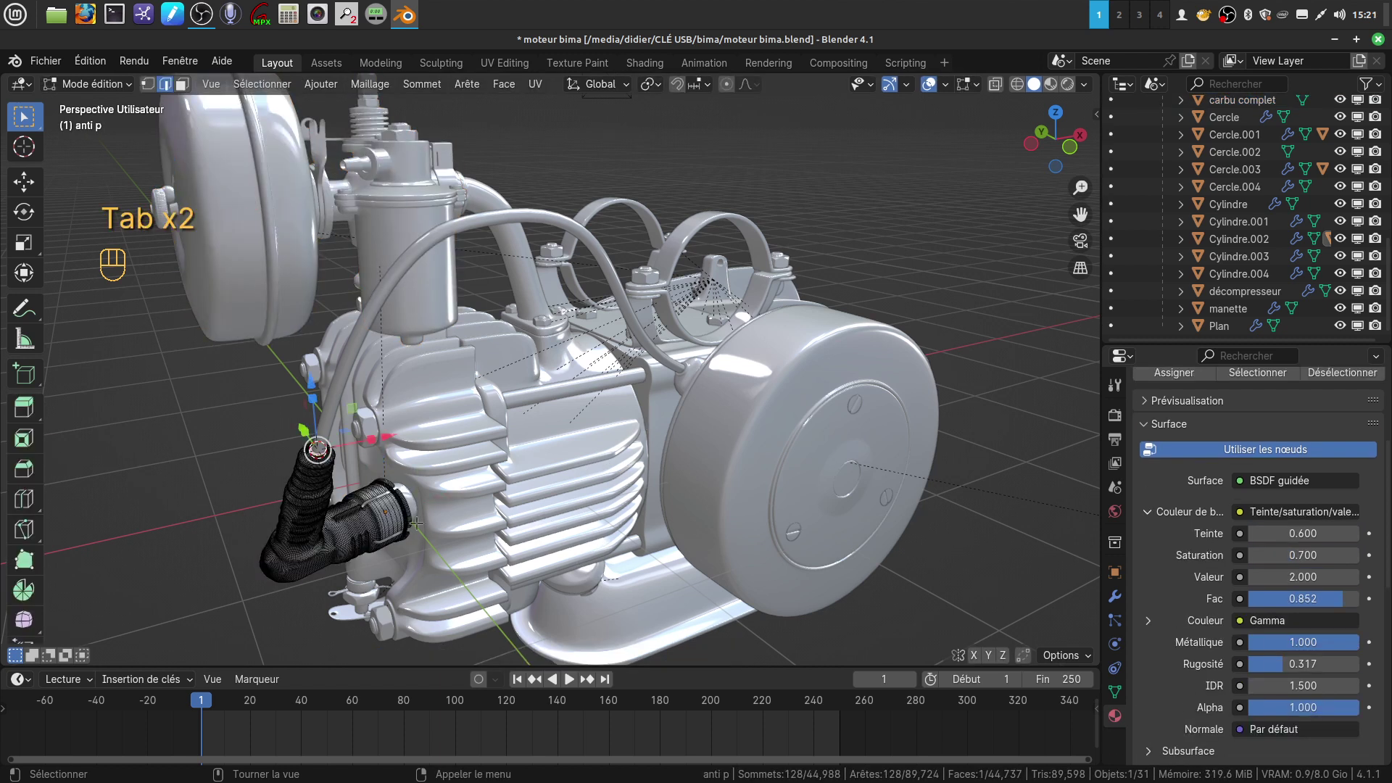
{"action": "scroll", "coordinate": [421, 545], "scroll_direction": "up", "scroll_amount": 4}
{"action": "key", "text": "Tab"}
{"action": "scroll", "coordinate": [419, 540], "scroll_direction": "down", "scroll_amount": 4}
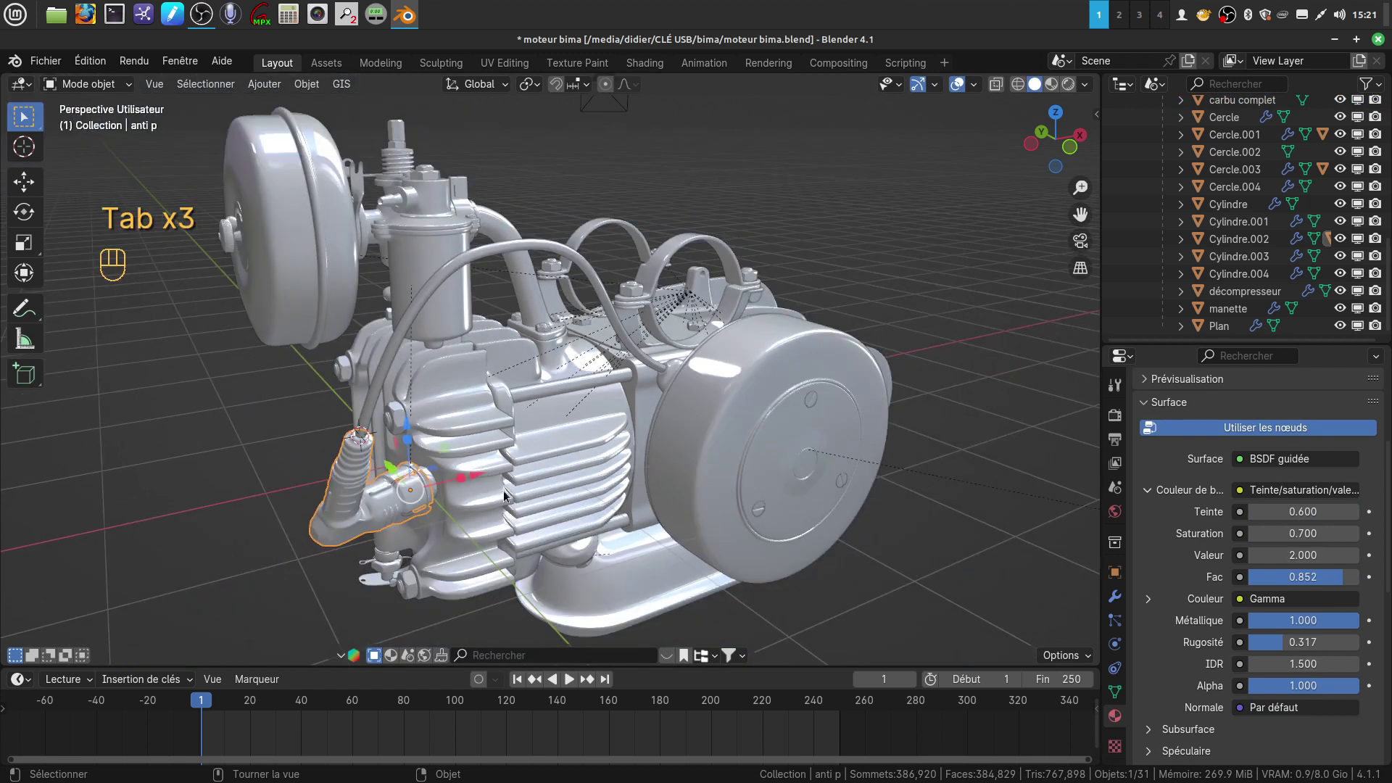
Inspect the finned cylinder's mesh and its marked edges up close in Edit Mode.
{"action": "left_click", "coordinate": [553, 479]}
{"action": "key", "text": "Tab"}
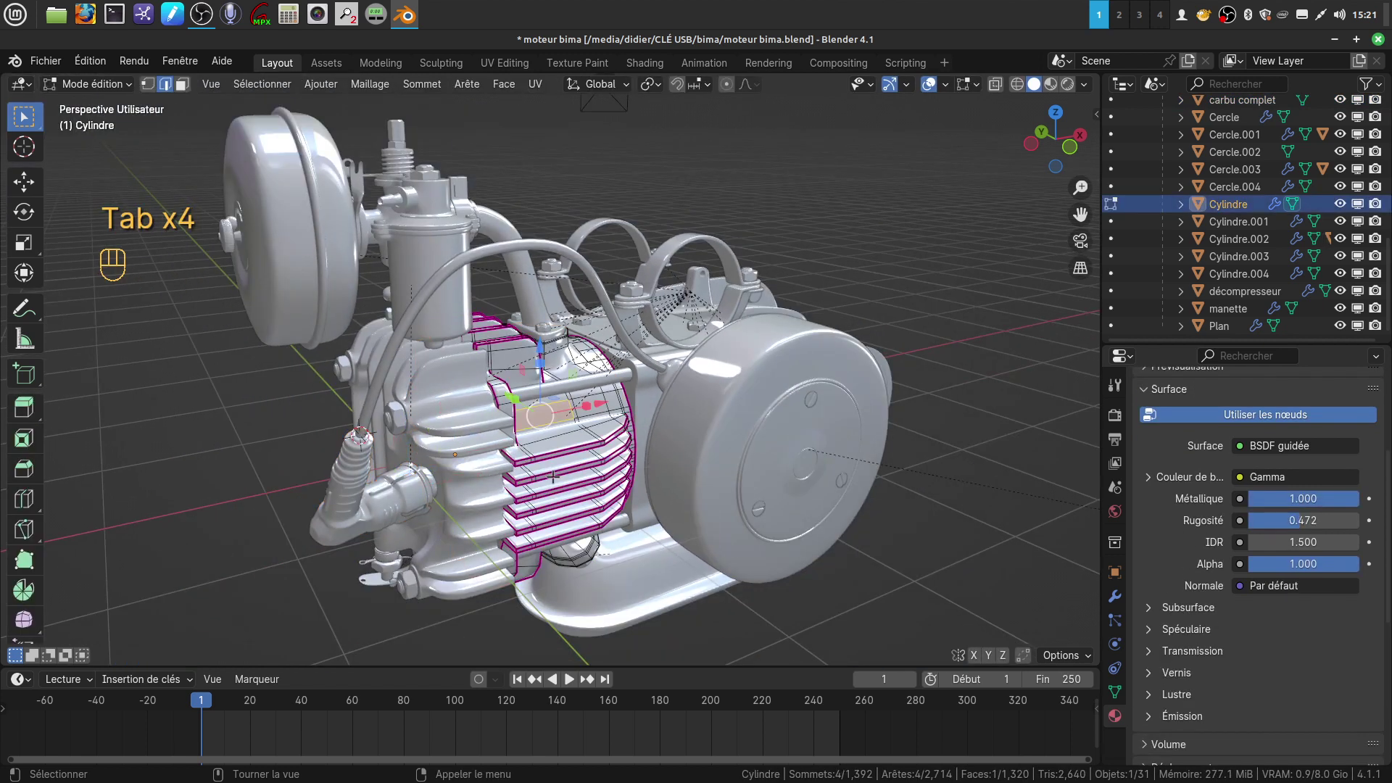
{"action": "scroll", "coordinate": [625, 518], "scroll_direction": "up", "scroll_amount": 5}
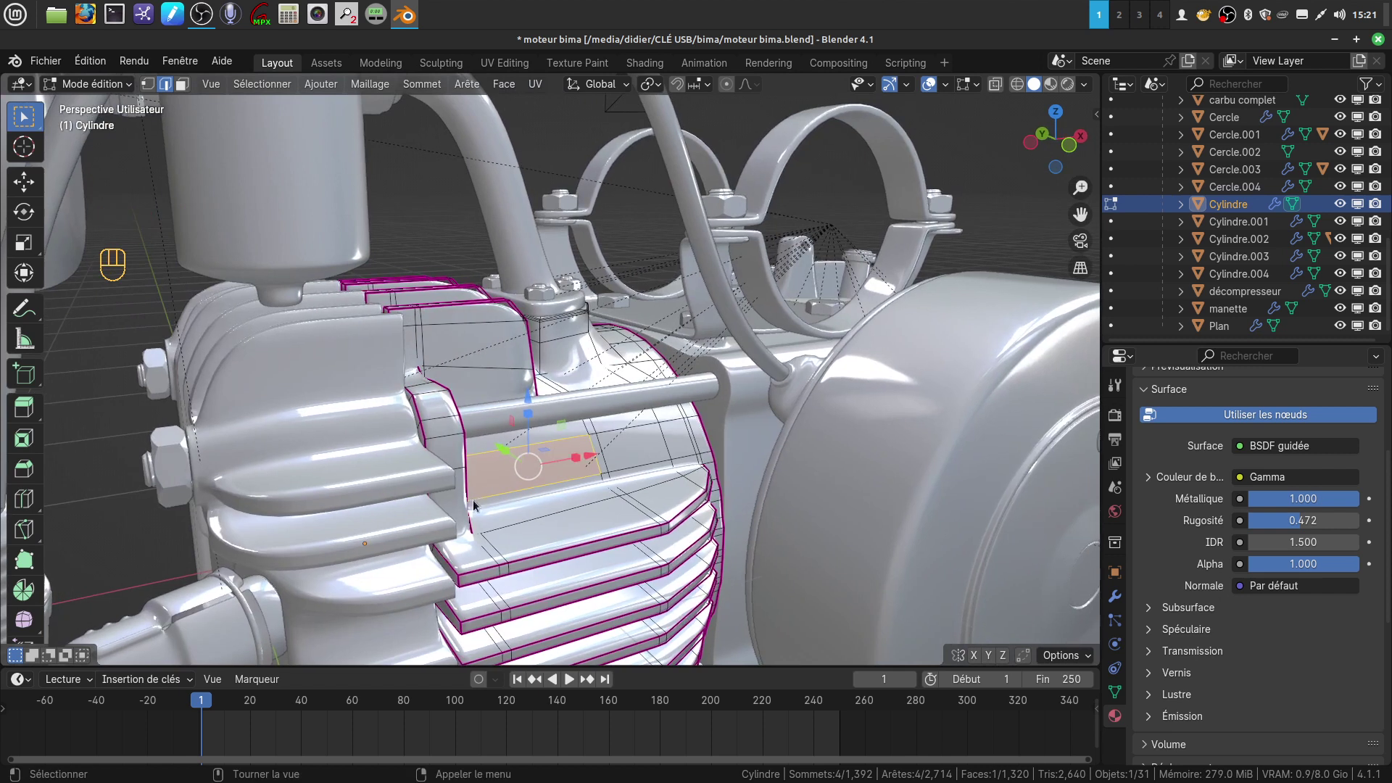
{"action": "scroll", "coordinate": [415, 478], "scroll_direction": "down", "scroll_amount": 5}
{"action": "key", "text": "Tab"}
Inspect the mesh of the cylinder head Cylindre.002 in Edit Mode and return to Object Mode.
{"action": "left_click", "coordinate": [416, 479]}
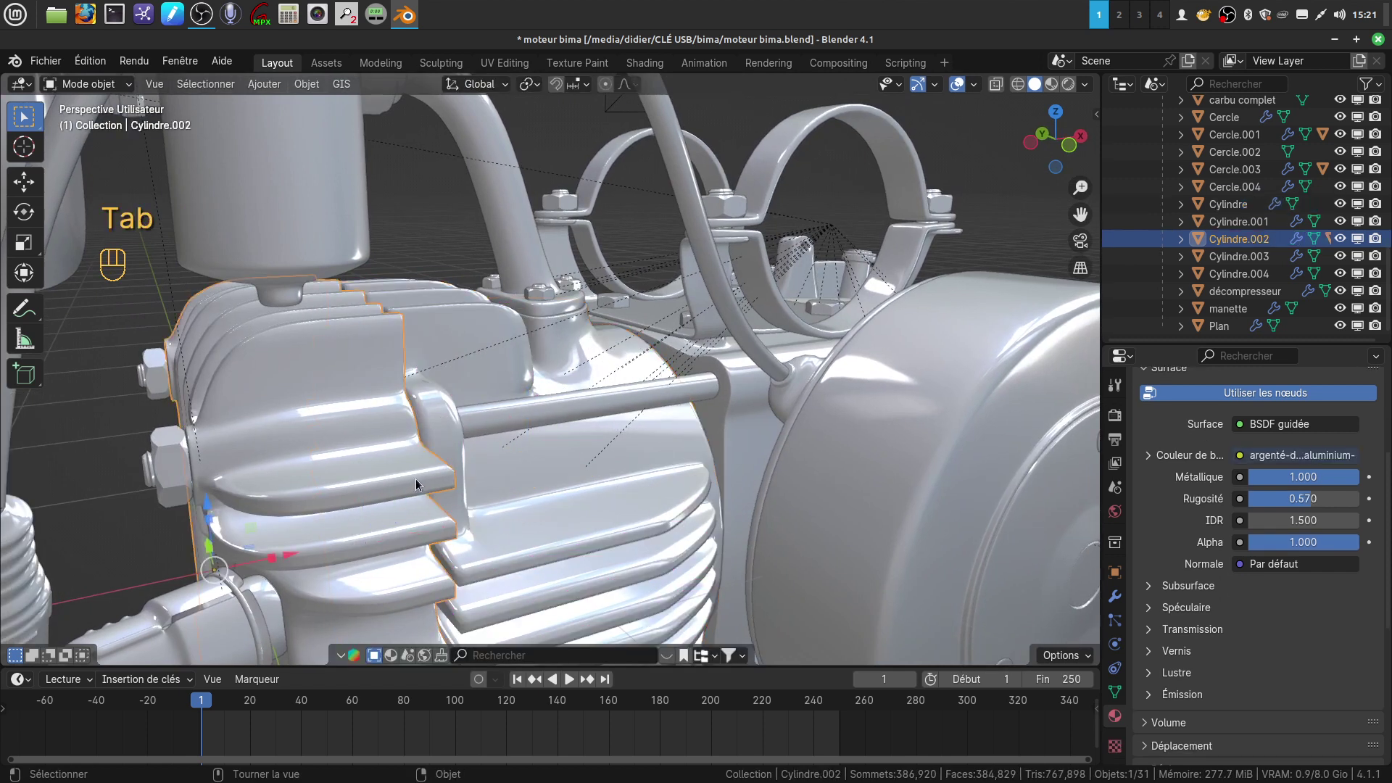
{"action": "key", "text": "Tab"}
{"action": "scroll", "coordinate": [430, 479], "scroll_direction": "down", "scroll_amount": 2}
{"action": "key", "text": "Tab"}
{"action": "scroll", "coordinate": [580, 478], "scroll_direction": "down", "scroll_amount": 3}
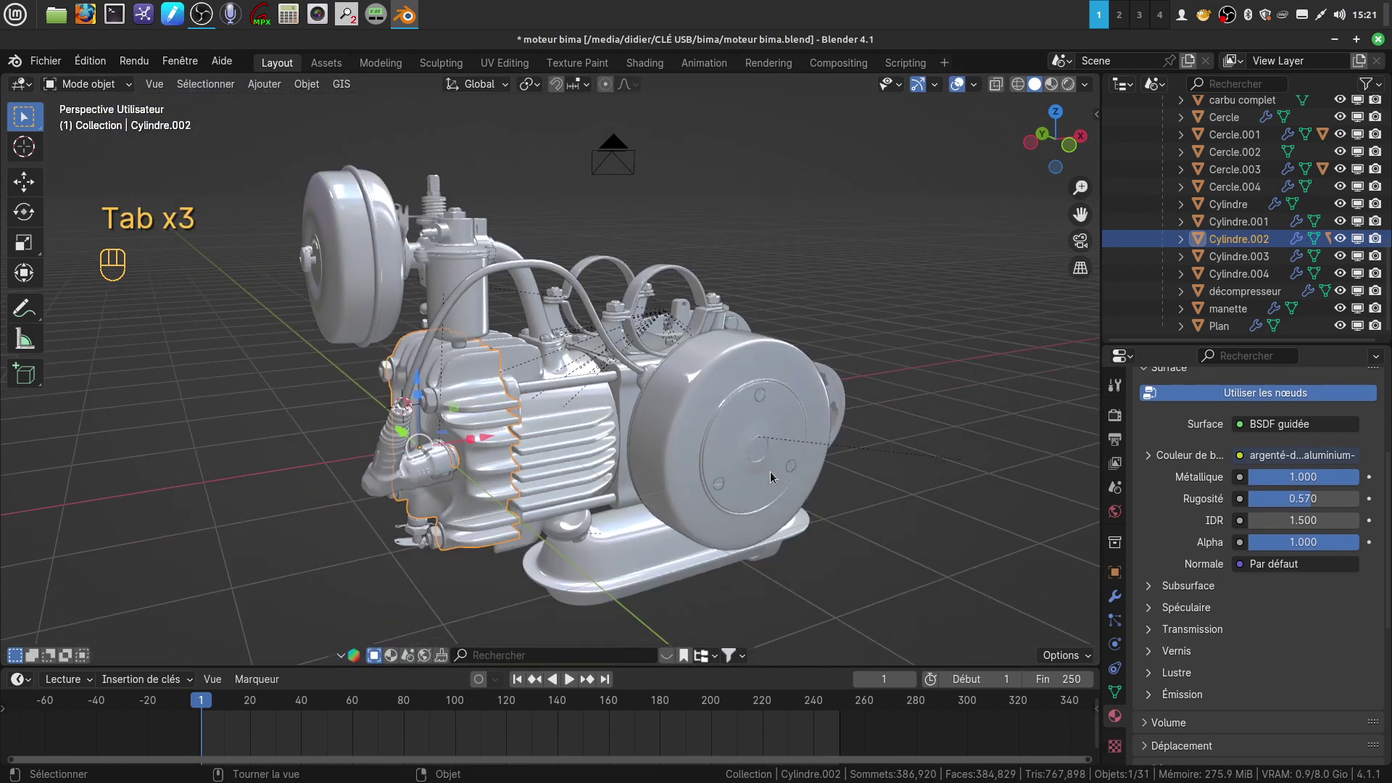
Inspect the meshes of the round side cover and the silencer Cercle.003 in Edit Mode and return to Object Mode.
{"action": "left_click", "coordinate": [658, 429]}
{"action": "key", "text": "Tab"}
{"action": "key", "text": "Tab"}
{"action": "left_click", "coordinate": [651, 555]}
{"action": "key", "text": "Tab"}
{"action": "key", "text": "Tab"}
{"action": "middle_click_drag", "start_coordinate": [680, 499], "coordinate": [700, 397]}
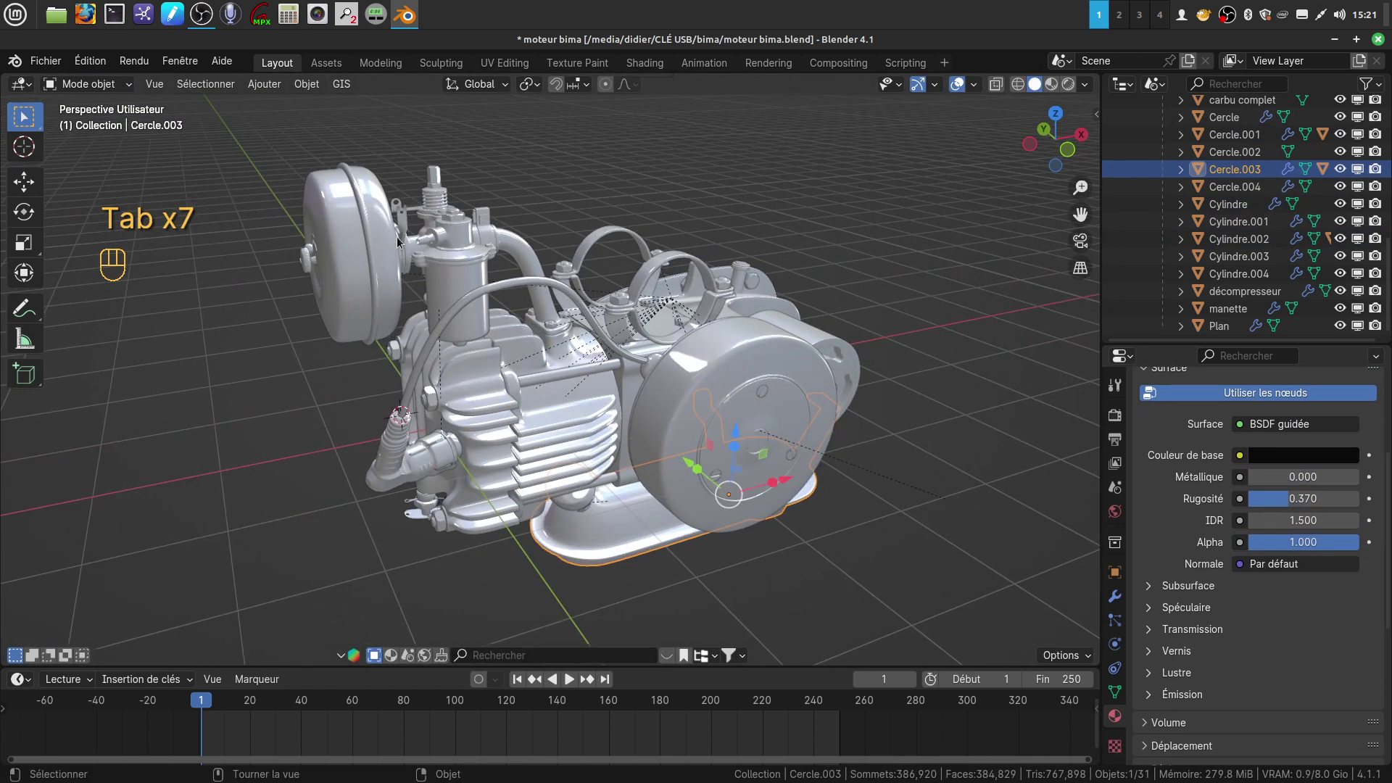
Examine the complete engine model in solid shading around the carburettor, finned cylinder and round side cover.
{"action": "middle_click_drag", "start_coordinate": [606, 368], "coordinate": [600, 417], "text": "shift"}
{"action": "scroll", "coordinate": [642, 414], "scroll_direction": "up", "scroll_amount": 2}
{"action": "scroll", "coordinate": [606, 432], "scroll_direction": "down", "scroll_amount": 2}
{"action": "scroll", "coordinate": [606, 432], "scroll_direction": "up", "scroll_amount": 4}
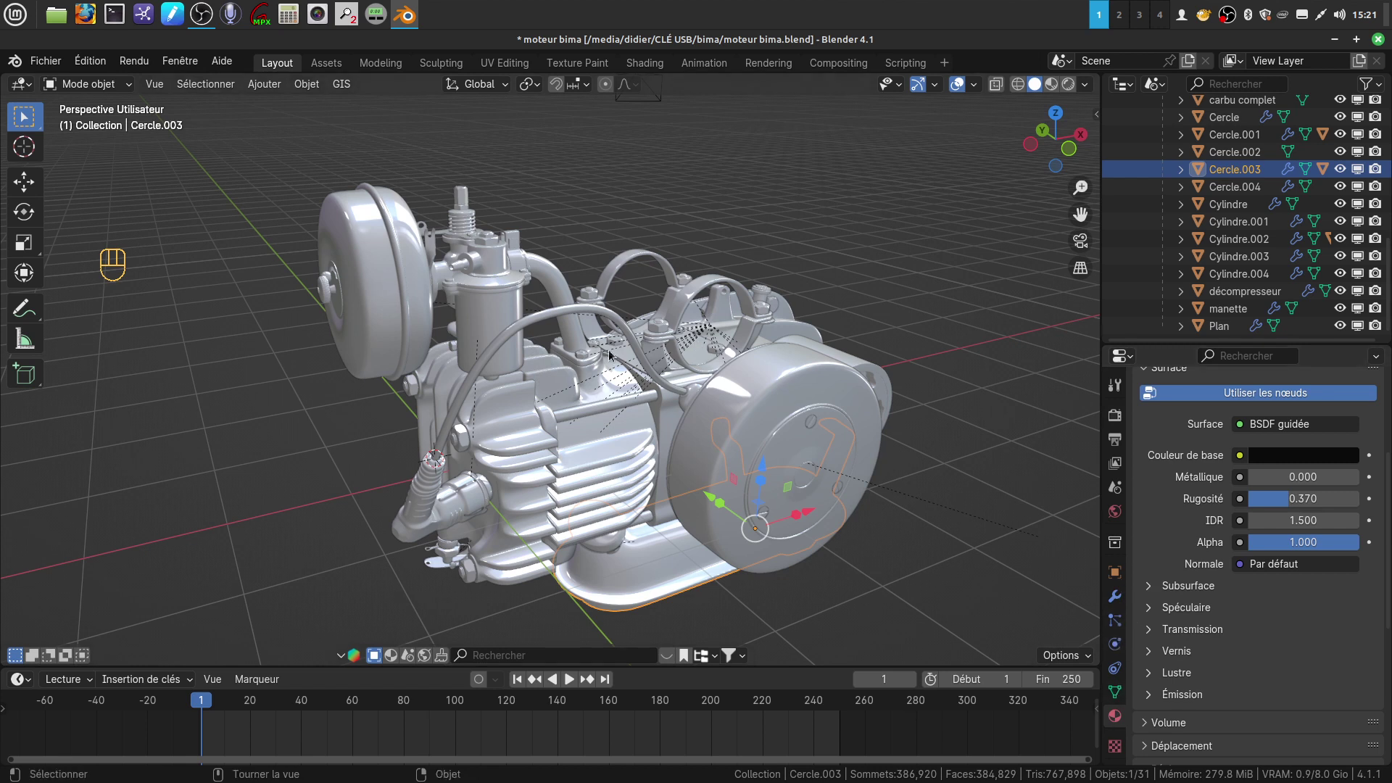
{"action": "scroll", "coordinate": [854, 454], "scroll_direction": "up", "scroll_amount": 2}
{"action": "scroll", "coordinate": [855, 455], "scroll_direction": "down", "scroll_amount": 1}
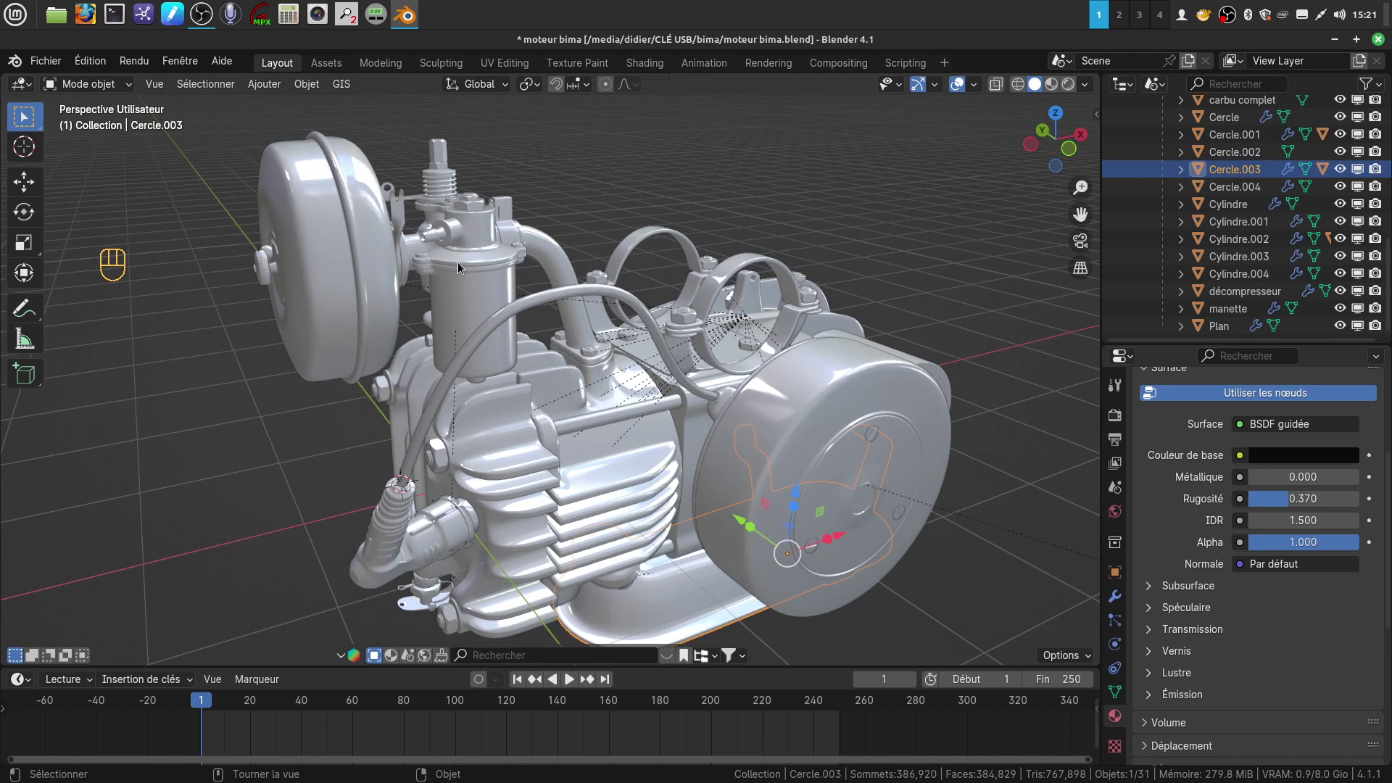
{"action": "middle_click_drag", "start_coordinate": [631, 466], "coordinate": [658, 452]}
{"action": "scroll", "coordinate": [658, 453], "scroll_direction": "down", "scroll_amount": 2}
{"action": "scroll", "coordinate": [659, 477], "scroll_direction": "up", "scroll_amount": 4}
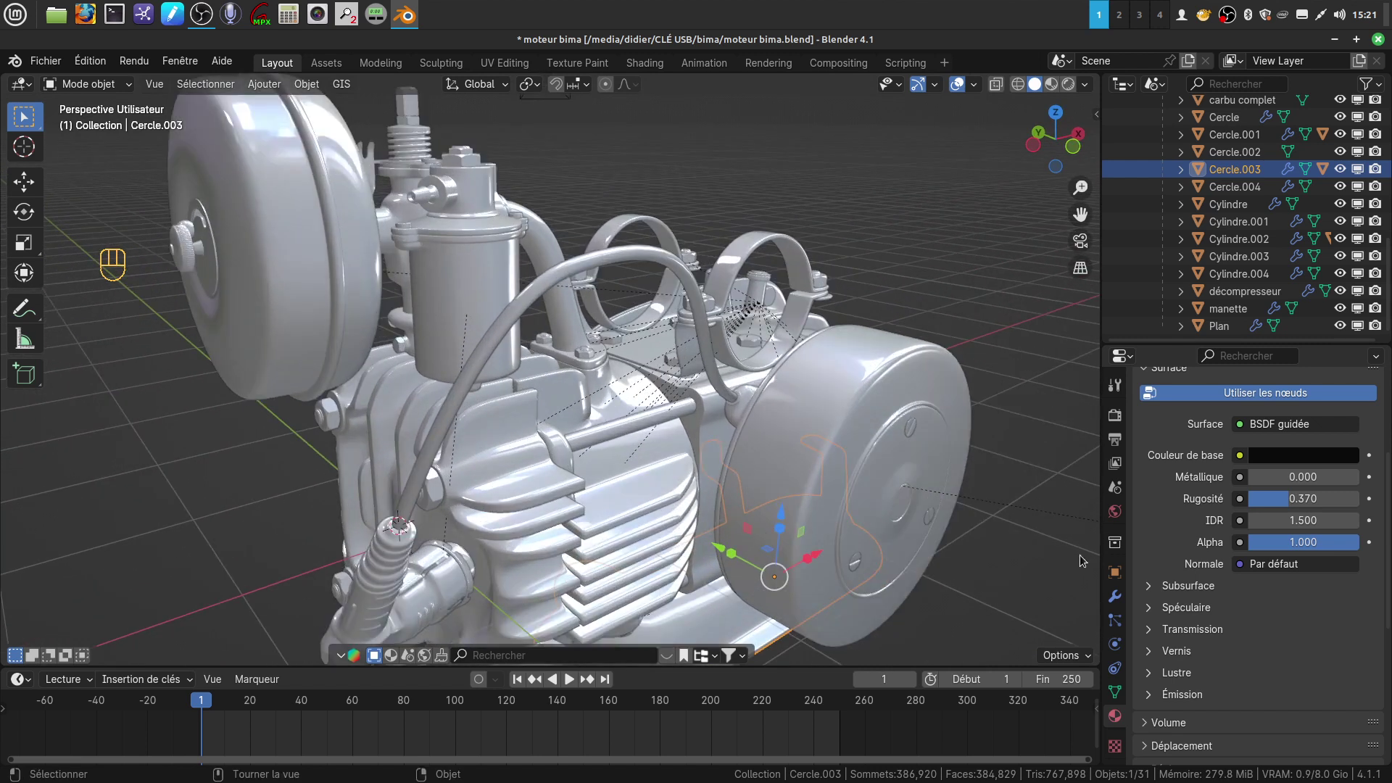
Display the modifiers of the silencer object Cercle.003 and look at the engine up close.
{"action": "left_click", "coordinate": [1115, 596]}
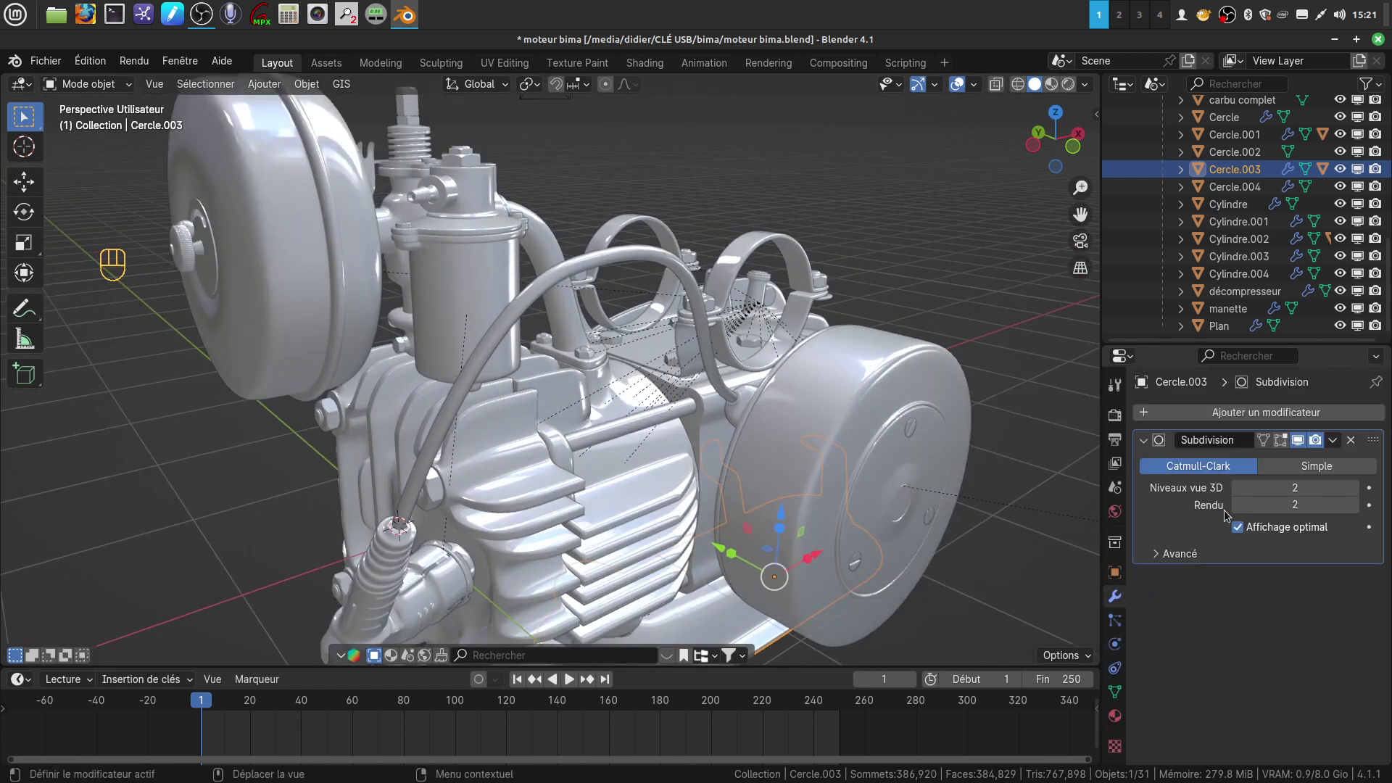
{"action": "scroll", "coordinate": [609, 365], "scroll_direction": "down", "scroll_amount": 3}
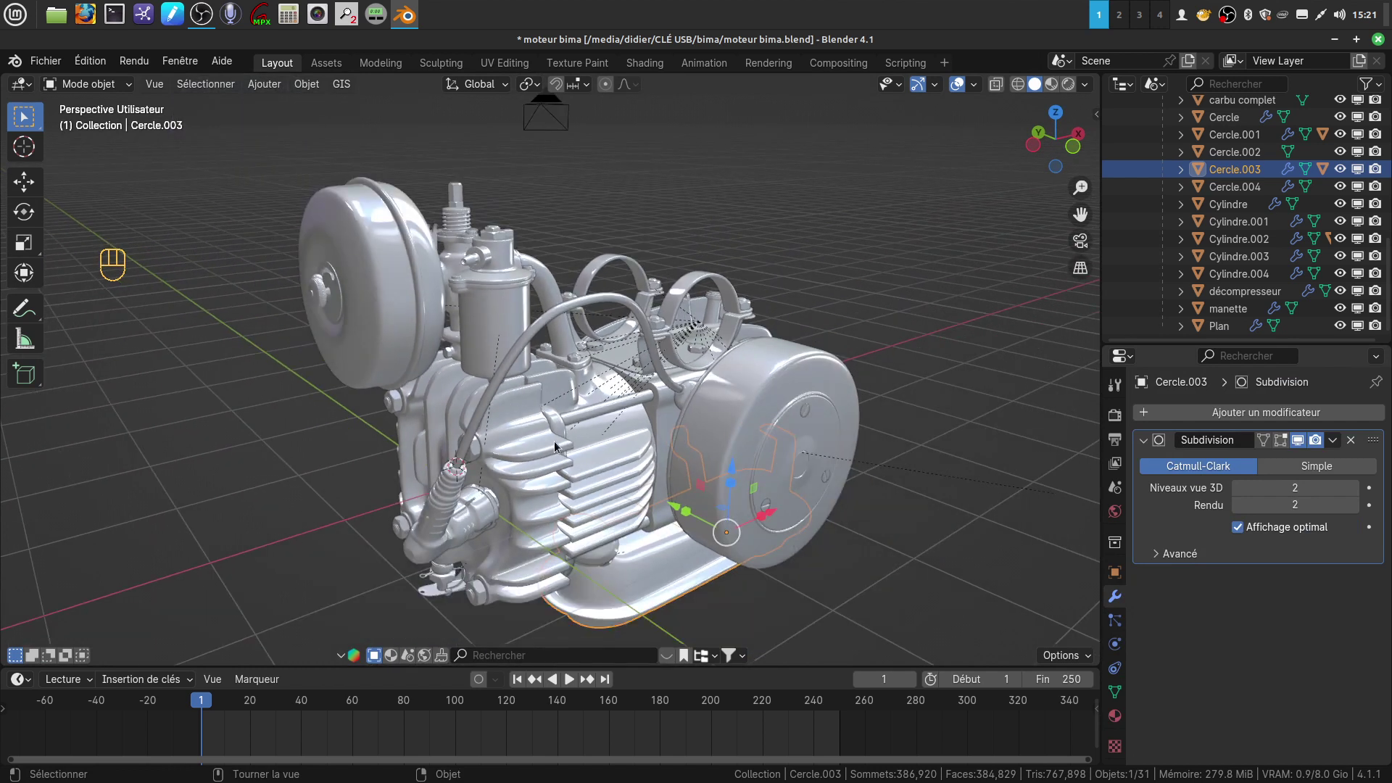
{"action": "scroll", "coordinate": [593, 482], "scroll_direction": "up", "scroll_amount": 5}
{"action": "mouse_move", "coordinate": [593, 478]}
{"action": "middle_mouse_down"}
{"action": "mouse_move", "coordinate": [573, 464]}
{"action": "mouse_move", "coordinate": [593, 462]}
{"action": "middle_mouse_up"}
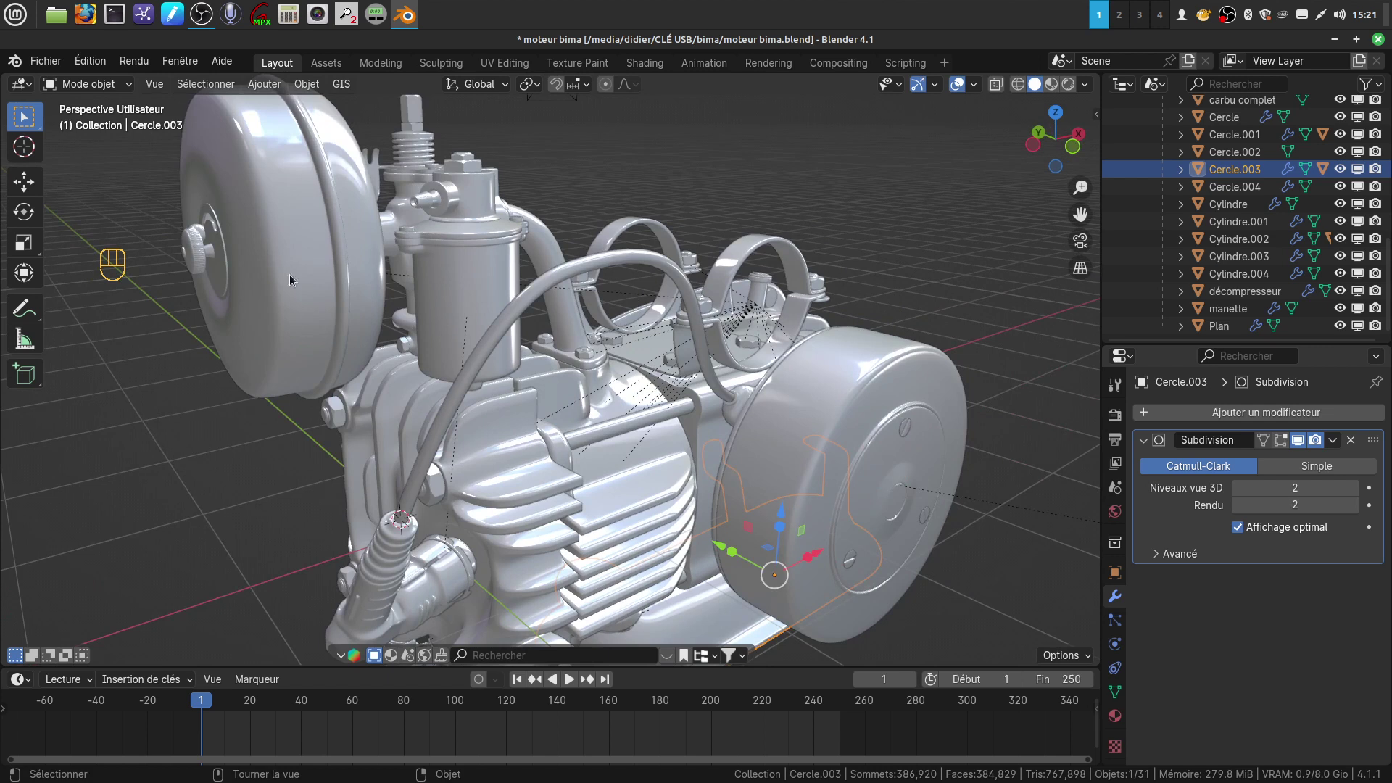
Clear the selection and view the solid-shaded engine from the side of the round cover.
{"action": "left_click", "coordinate": [910, 286]}
{"action": "middle_click_drag", "start_coordinate": [777, 407], "coordinate": [745, 398]}
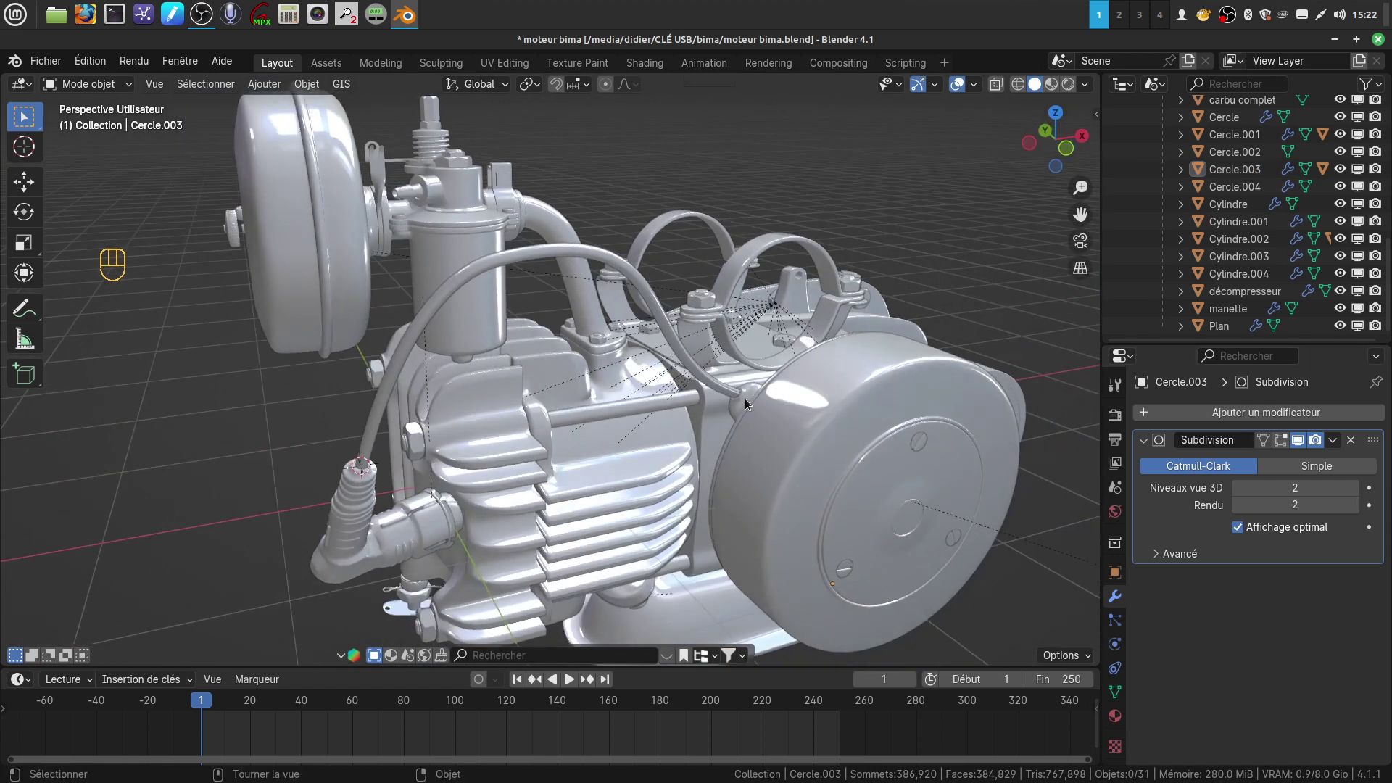
{"action": "scroll", "coordinate": [745, 398], "scroll_direction": "down", "scroll_amount": 2}
{"action": "middle_click_drag", "start_coordinate": [638, 470], "coordinate": [698, 472]}
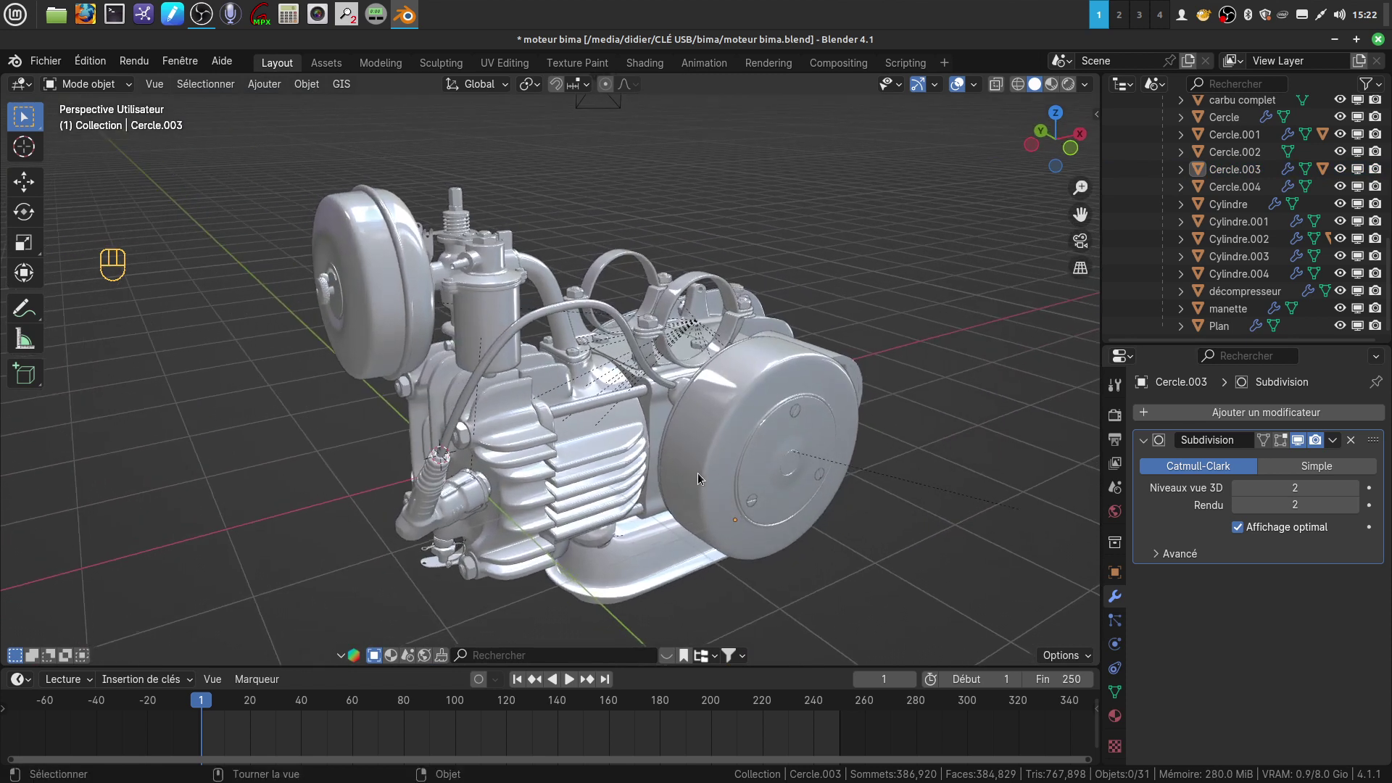
{"action": "scroll", "coordinate": [722, 490], "scroll_direction": "up", "scroll_amount": 3}
{"action": "scroll", "coordinate": [806, 434], "scroll_direction": "down", "scroll_amount": 3}
{"action": "middle_click_drag", "start_coordinate": [787, 414], "coordinate": [756, 407]}
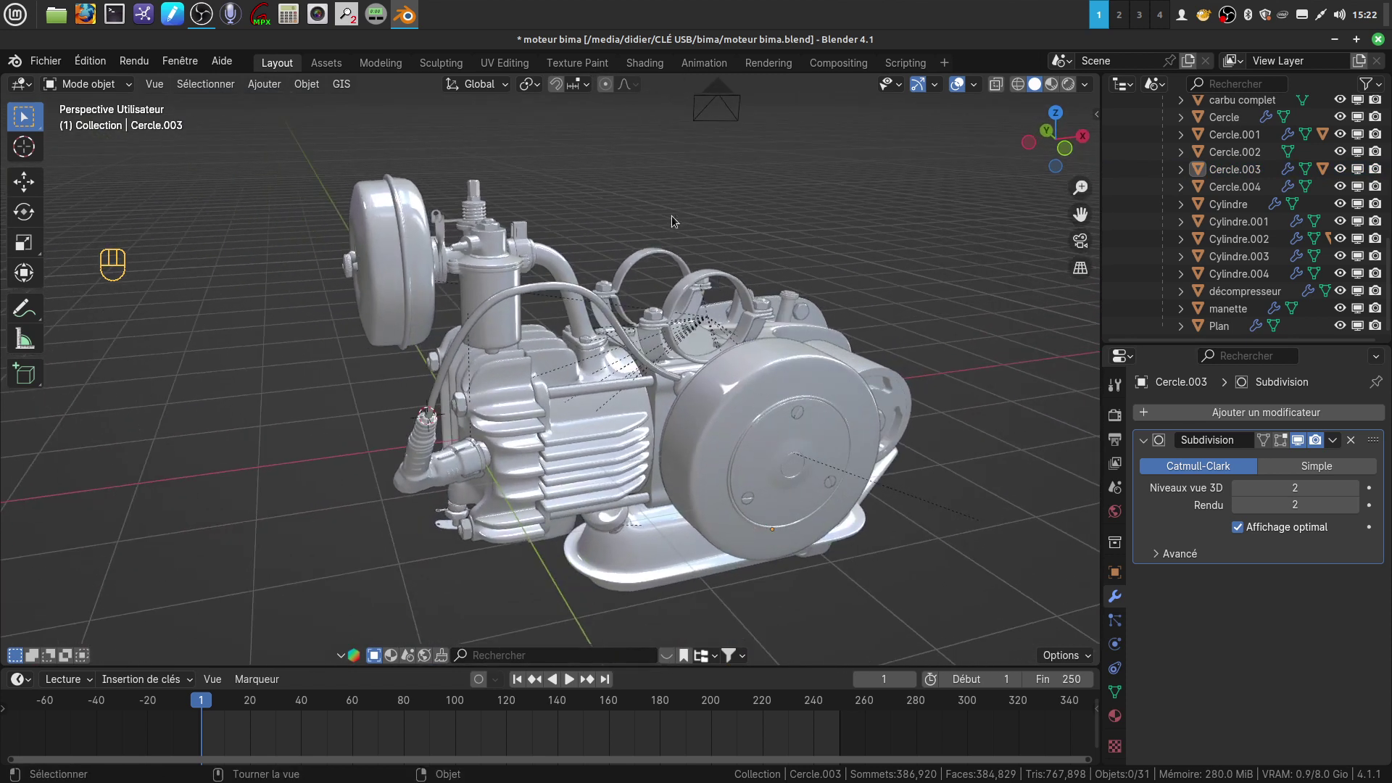
Try moving the moteur object about 0.38 m up along Z with its attached parts, and undo the move and selection.
{"action": "left_click", "coordinate": [705, 281]}
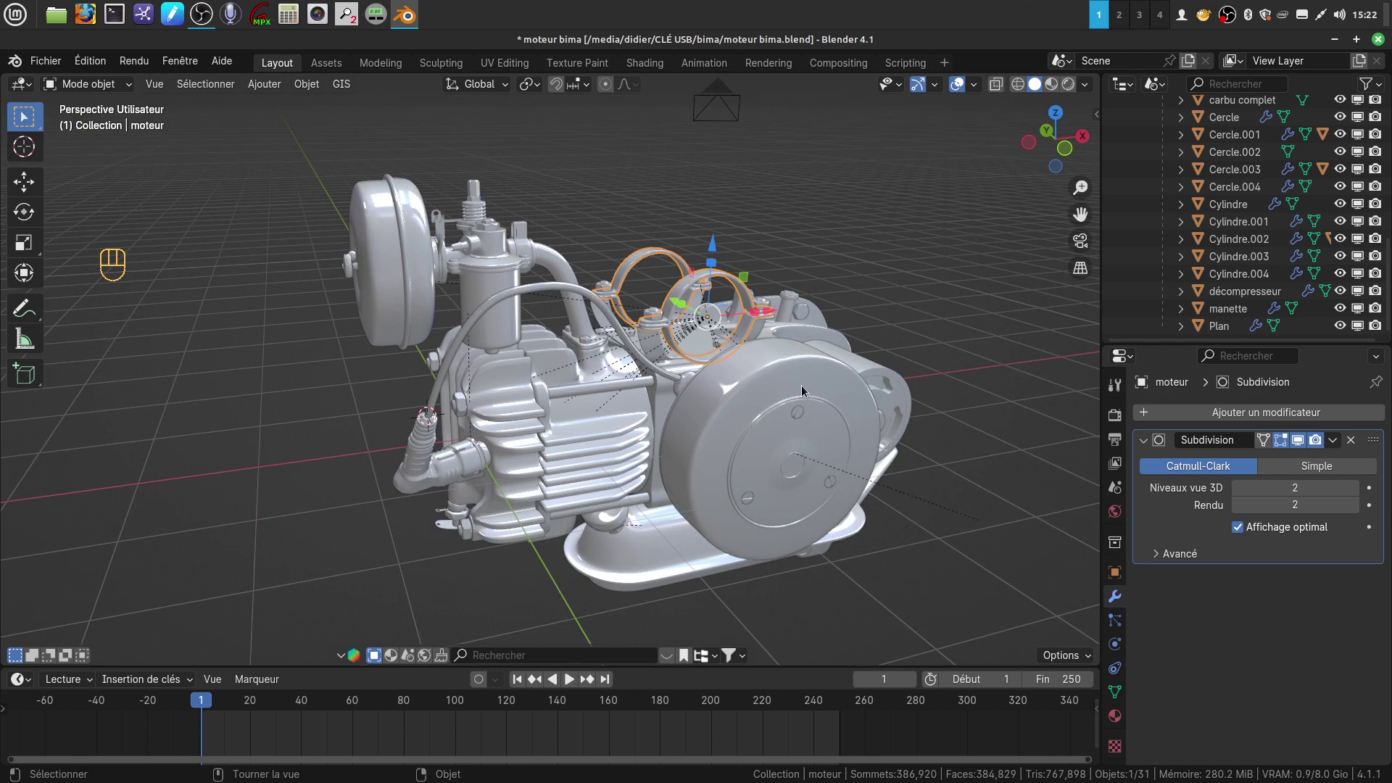
{"action": "scroll", "coordinate": [801, 391], "scroll_direction": "up", "scroll_amount": 2}
{"action": "scroll", "coordinate": [762, 290], "scroll_direction": "up", "scroll_amount": 1}
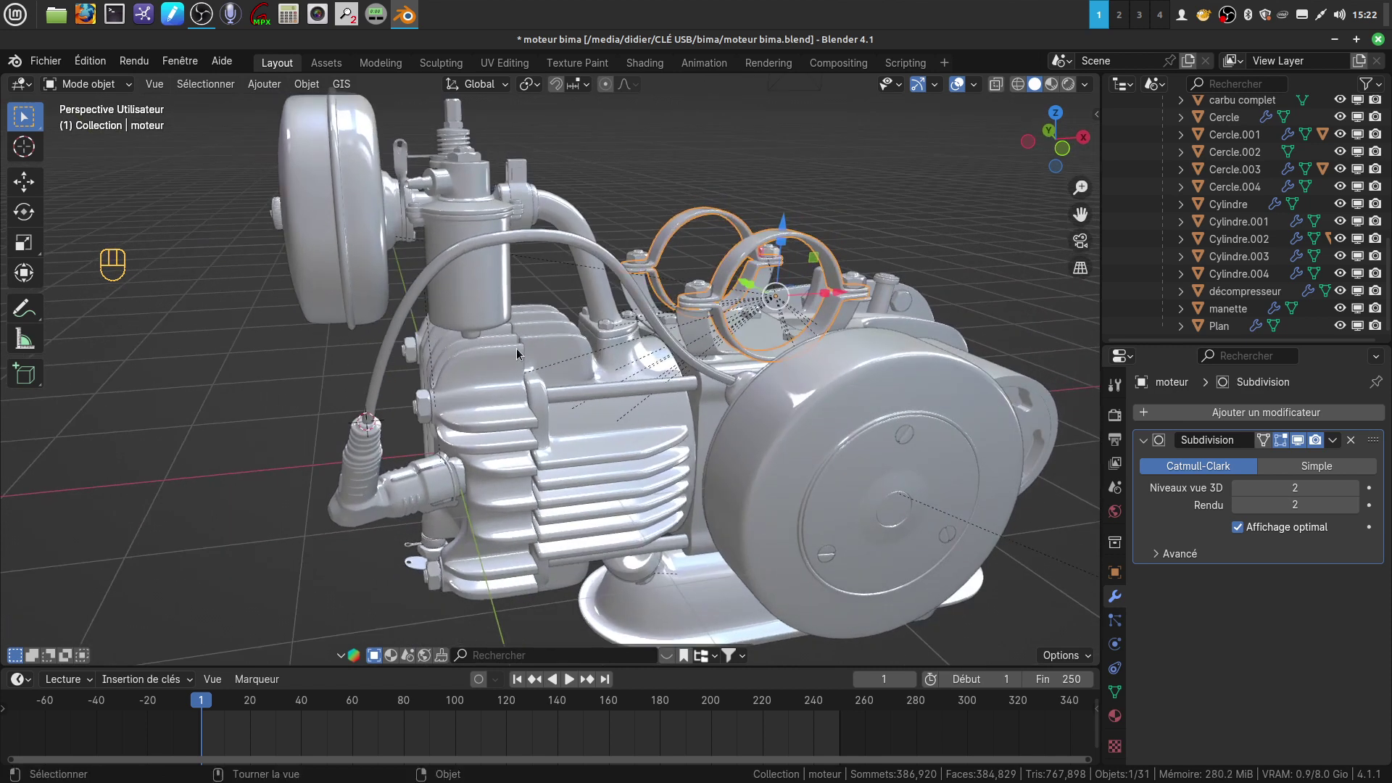
{"action": "scroll", "coordinate": [856, 441], "scroll_direction": "down", "scroll_amount": 4}
{"action": "mouse_move", "coordinate": [855, 442]}
{"action": "middle_mouse_down"}
{"action": "mouse_move", "coordinate": [819, 408]}
{"action": "mouse_move", "coordinate": [828, 438]}
{"action": "middle_mouse_up"}
{"action": "scroll", "coordinate": [824, 433], "scroll_direction": "up", "scroll_amount": 2}
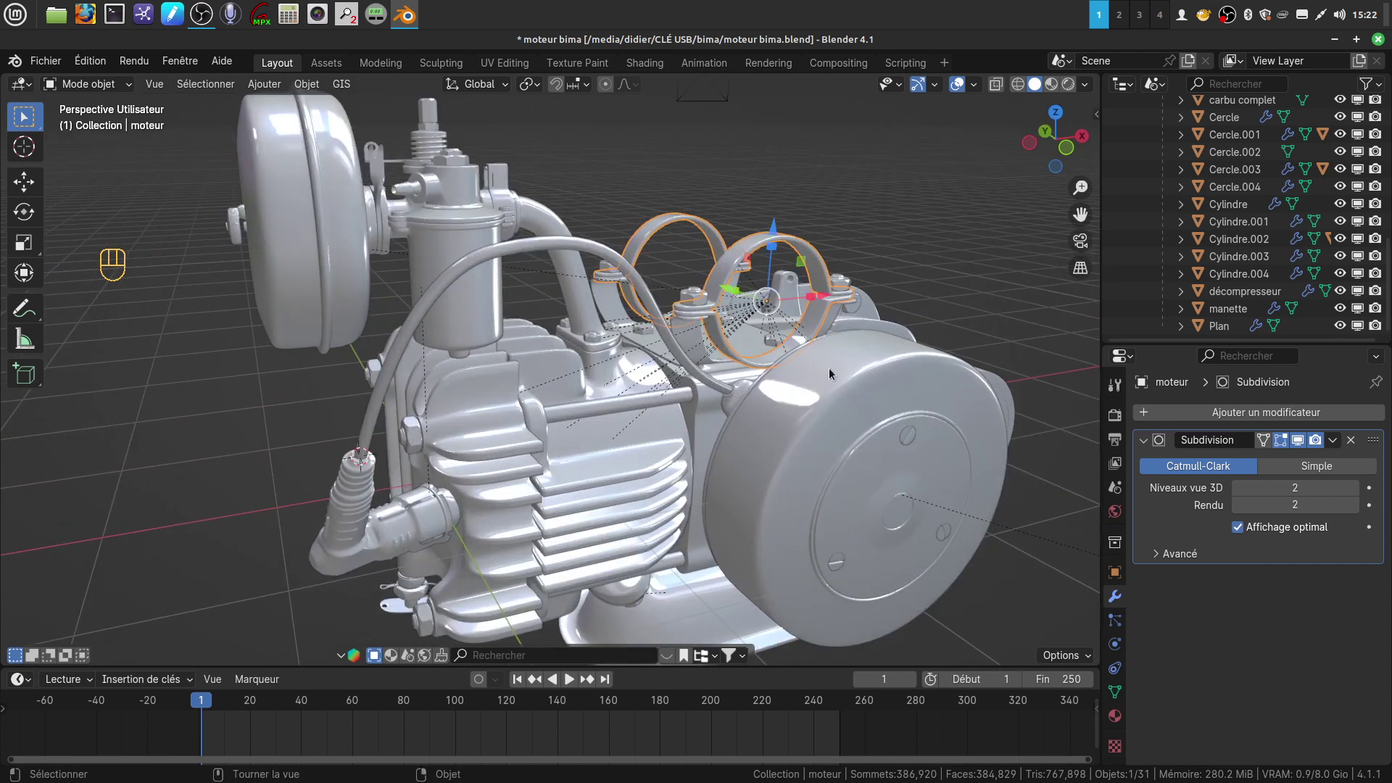
{"action": "scroll", "coordinate": [819, 365], "scroll_direction": "down", "scroll_amount": 1}
{"action": "left_click_drag", "start_coordinate": [738, 235], "coordinate": [761, 191]}
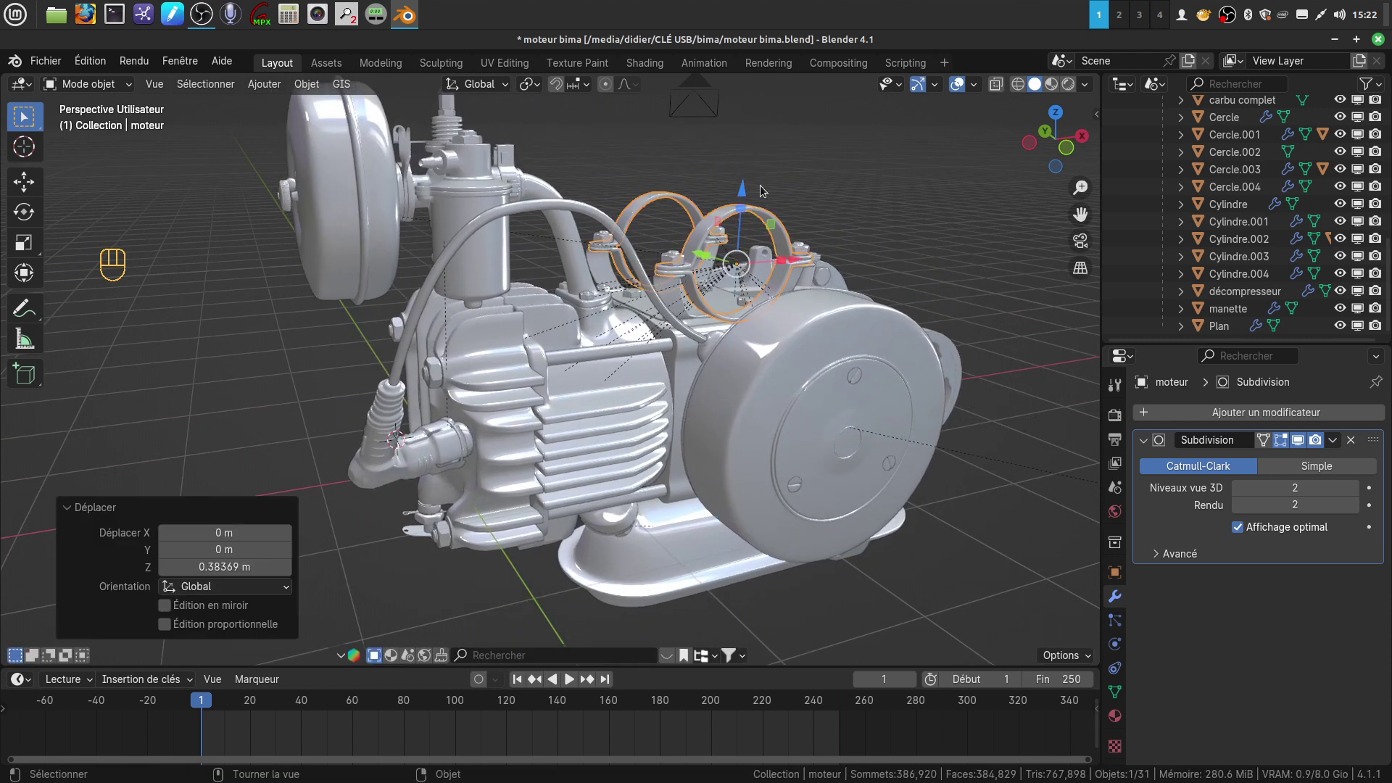
{"action": "key", "text": "ctrl+z"}
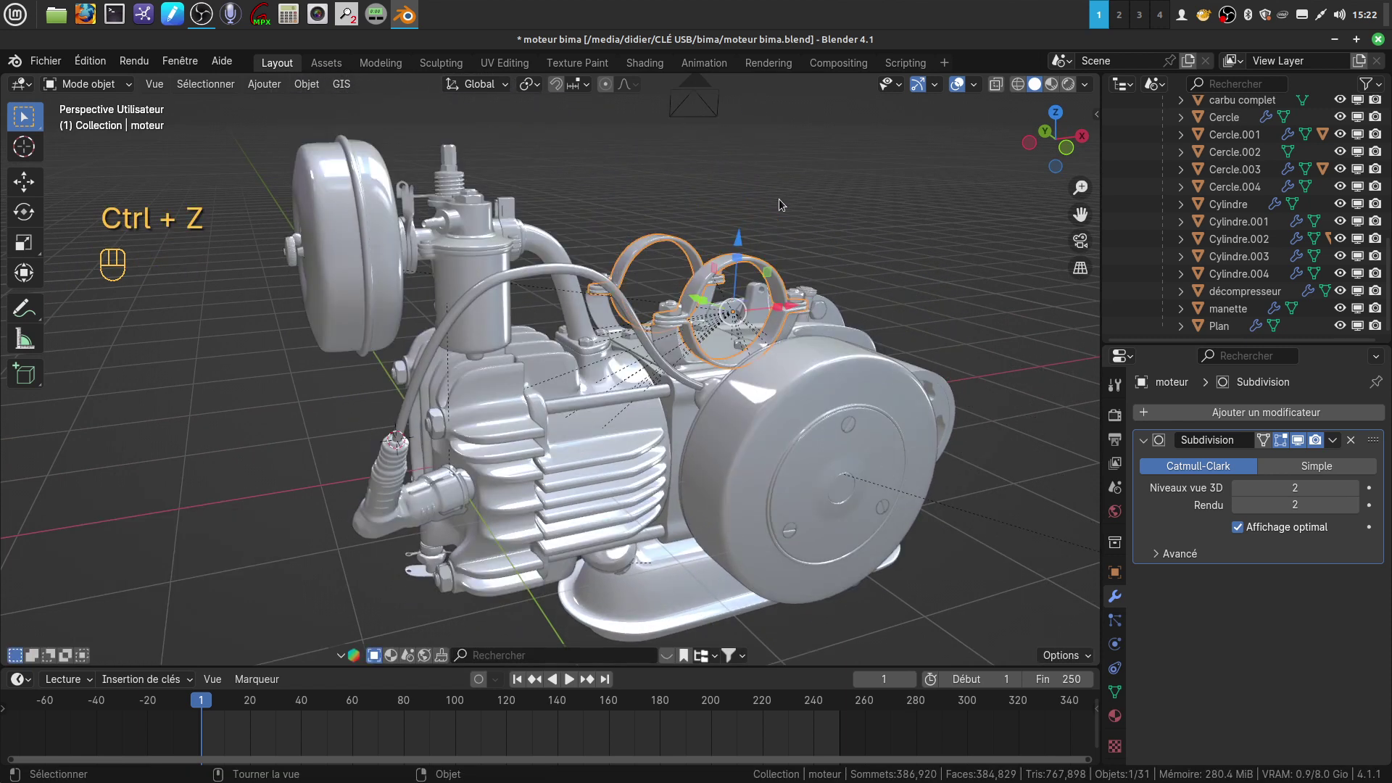
{"action": "key", "text": "ctrl+z"}
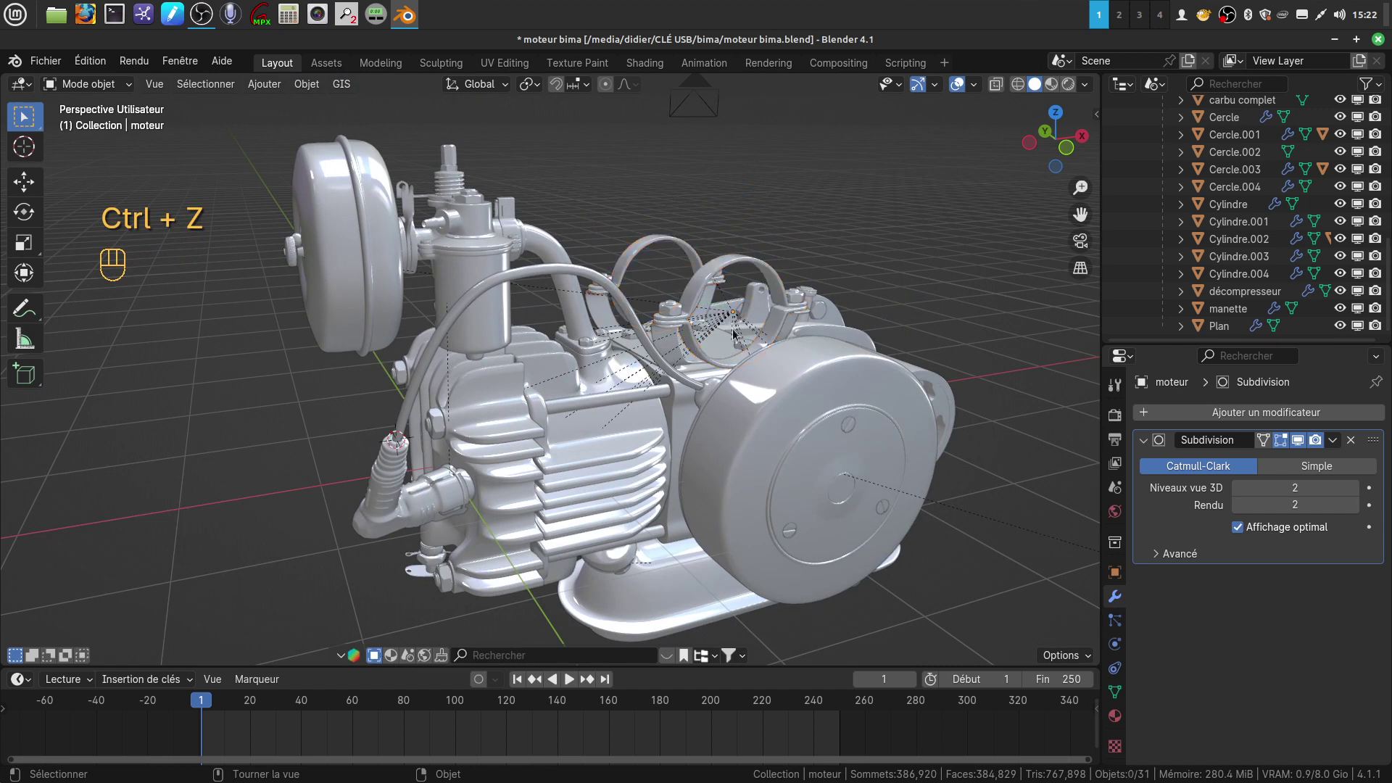
Switch the viewport to rendered shading and frame the whole engine.
{"action": "scroll", "coordinate": [802, 337], "scroll_direction": "up", "scroll_amount": 5}
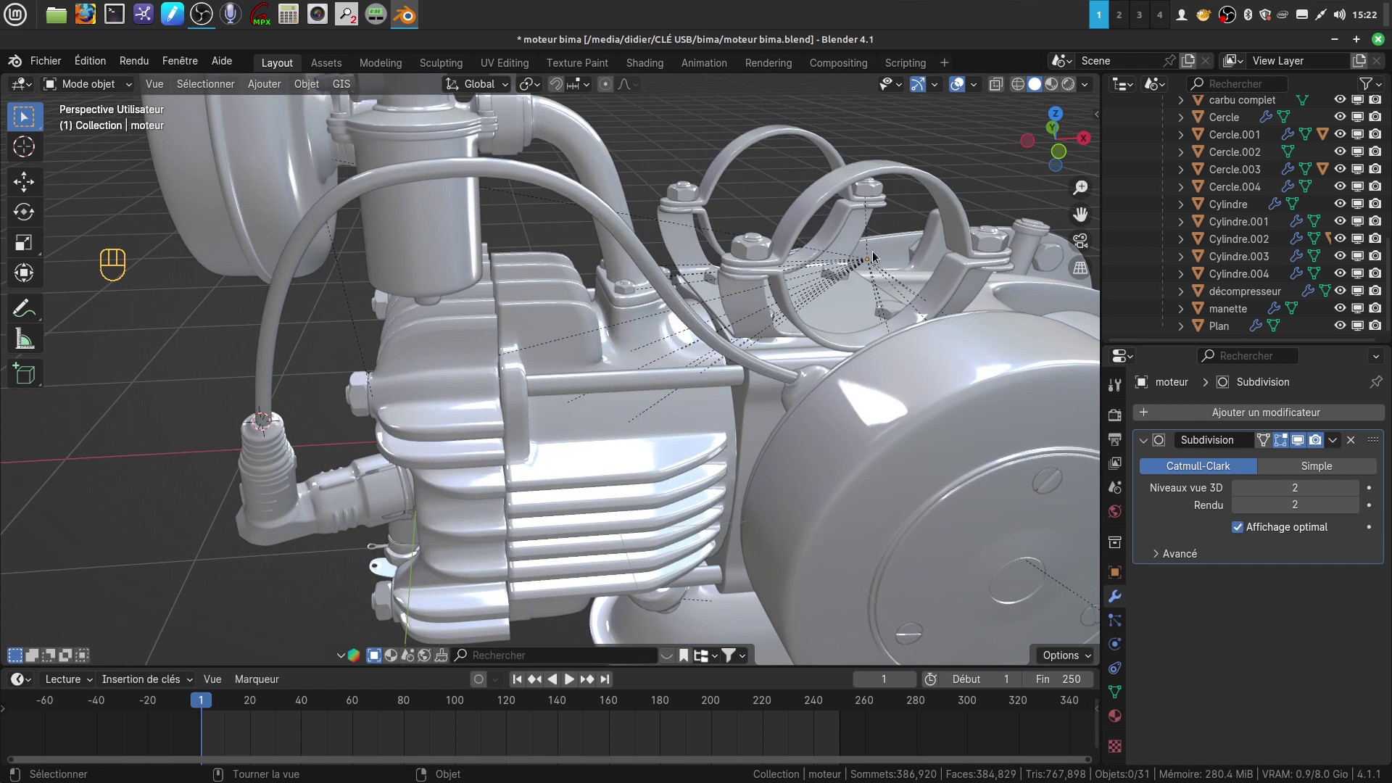
{"action": "scroll", "coordinate": [707, 433], "scroll_direction": "down", "scroll_amount": 8}
{"action": "middle_click_drag", "start_coordinate": [677, 416], "coordinate": [783, 370]}
{"action": "left_click", "coordinate": [1067, 83]}
{"action": "scroll", "coordinate": [697, 482], "scroll_direction": "up", "scroll_amount": 8}
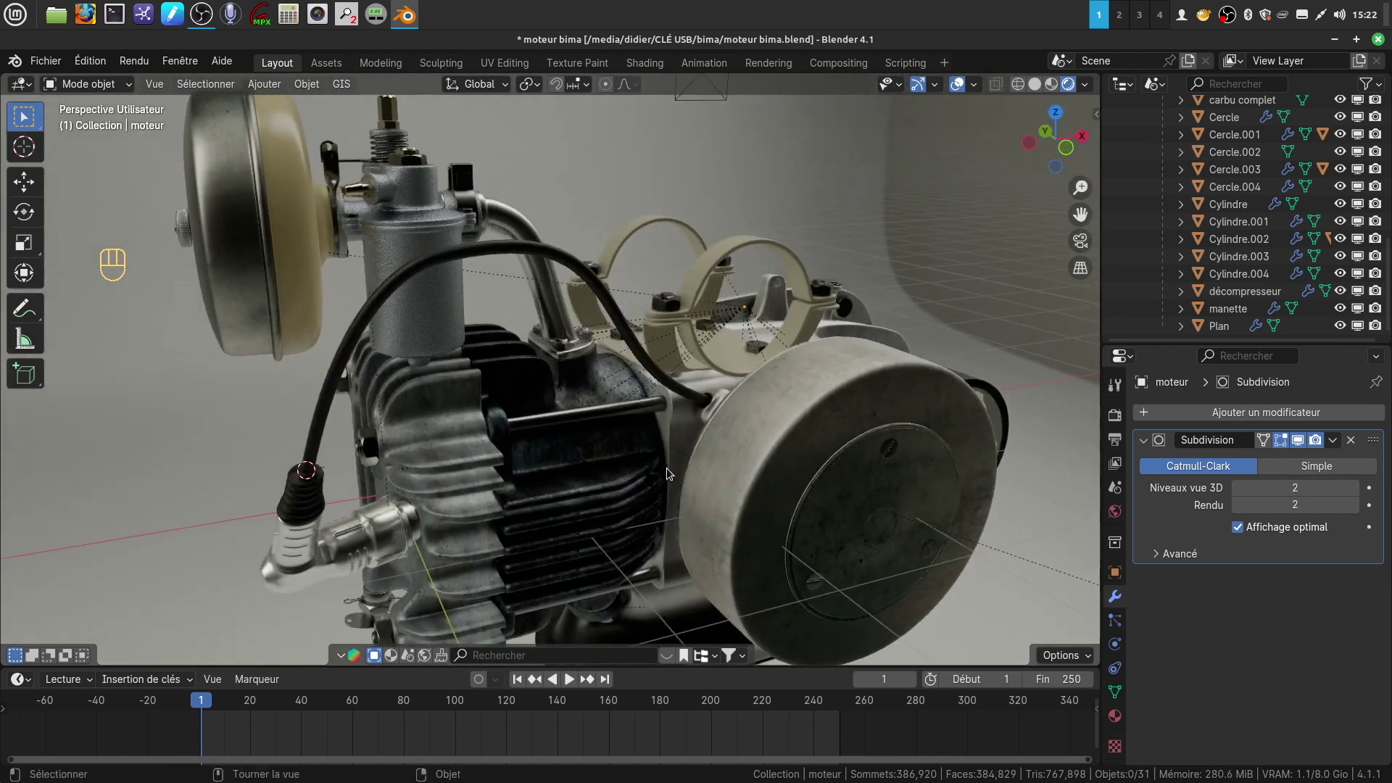
{"action": "scroll", "coordinate": [667, 467], "scroll_direction": "down", "scroll_amount": 6}
{"action": "mouse_move", "coordinate": [558, 438]}
{"action": "middle_mouse_down"}
{"action": "mouse_move", "coordinate": [901, 377]}
{"action": "mouse_move", "coordinate": [925, 445]}
{"action": "mouse_move", "coordinate": [1009, 474]}
{"action": "mouse_move", "coordinate": [942, 486]}
{"action": "mouse_move", "coordinate": [653, 470]}
{"action": "mouse_move", "coordinate": [572, 436]}
{"action": "middle_mouse_up"}
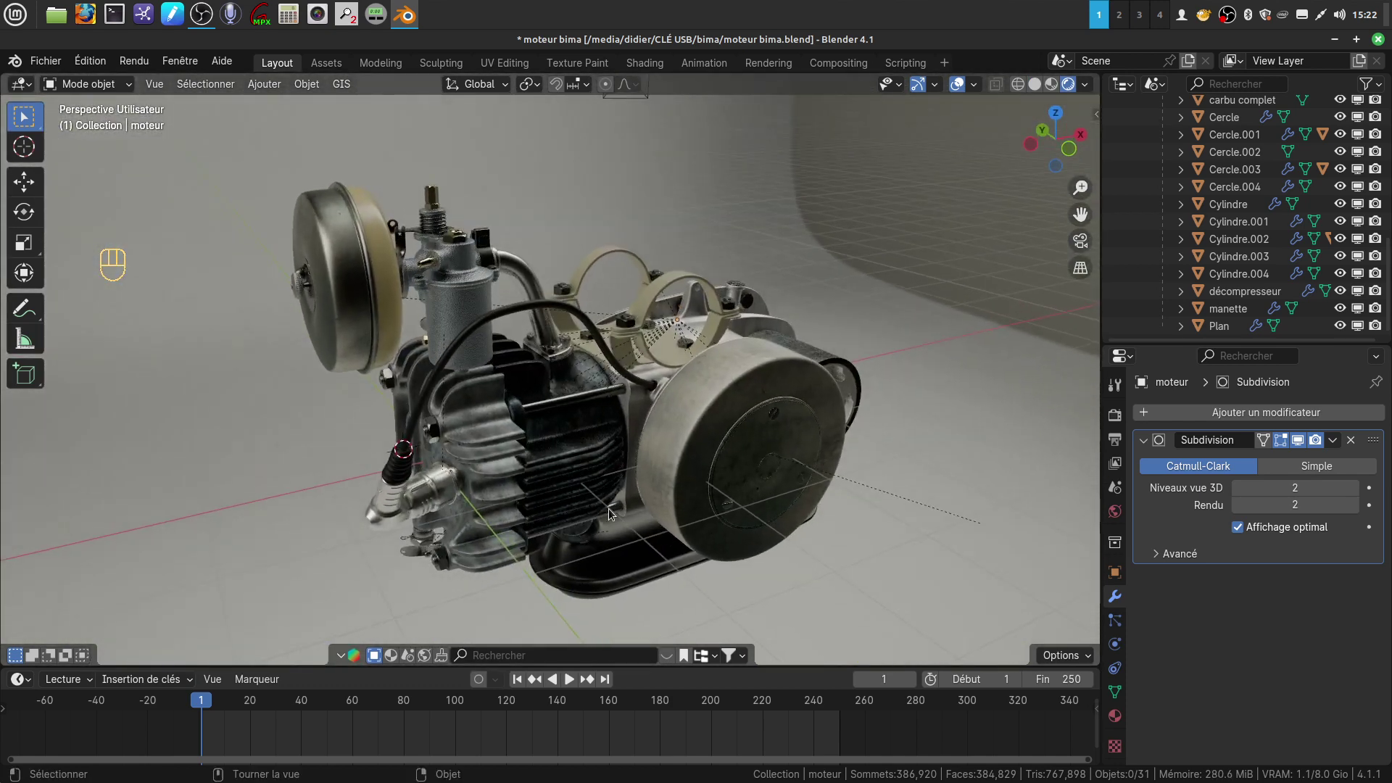
Examine the rendered engine's materials on the air filter, carburettor, cylinder fins and round side cover from several angles.
{"action": "scroll", "coordinate": [607, 511], "scroll_direction": "up", "scroll_amount": 3}
{"action": "scroll", "coordinate": [602, 484], "scroll_direction": "down", "scroll_amount": 1}
{"action": "middle_click_drag", "start_coordinate": [607, 495], "coordinate": [637, 485], "text": "shift"}
{"action": "scroll", "coordinate": [624, 453], "scroll_direction": "up", "scroll_amount": 4}
{"action": "scroll", "coordinate": [637, 481], "scroll_direction": "up", "scroll_amount": 3}
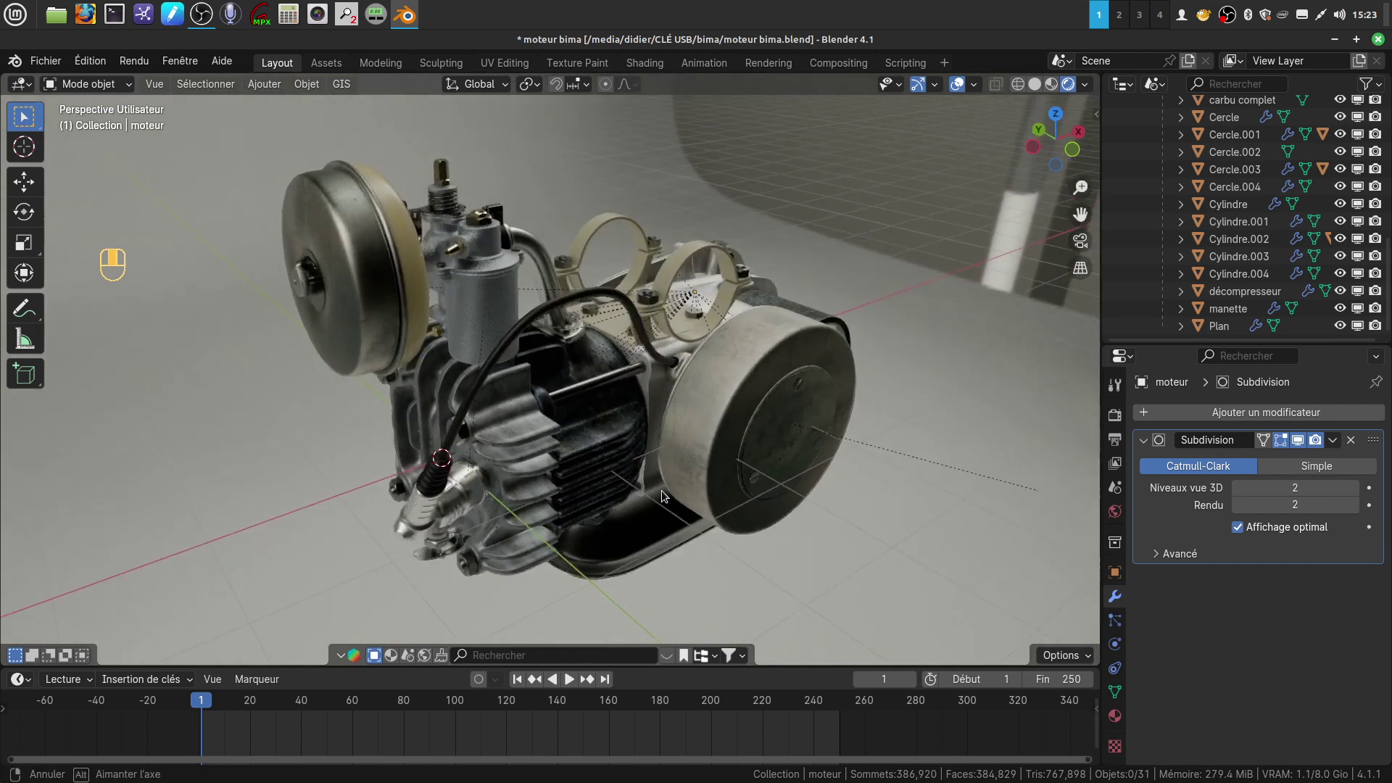
{"action": "scroll", "coordinate": [660, 498], "scroll_direction": "up", "scroll_amount": 1}
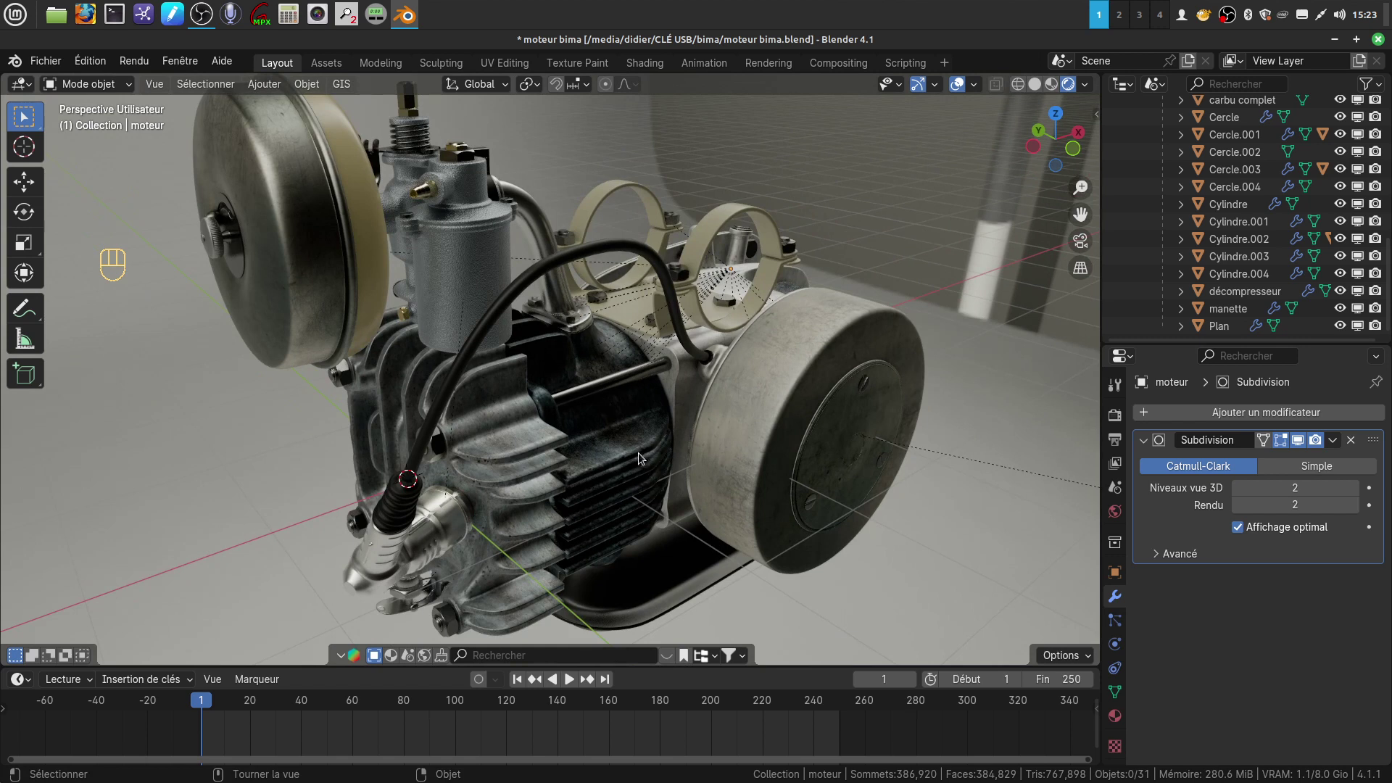
{"action": "mouse_move", "coordinate": [645, 432]}
{"action": "middle_mouse_down"}
{"action": "mouse_move", "coordinate": [620, 440]}
{"action": "mouse_move", "coordinate": [648, 432]}
{"action": "mouse_move", "coordinate": [633, 436]}
{"action": "middle_mouse_up"}
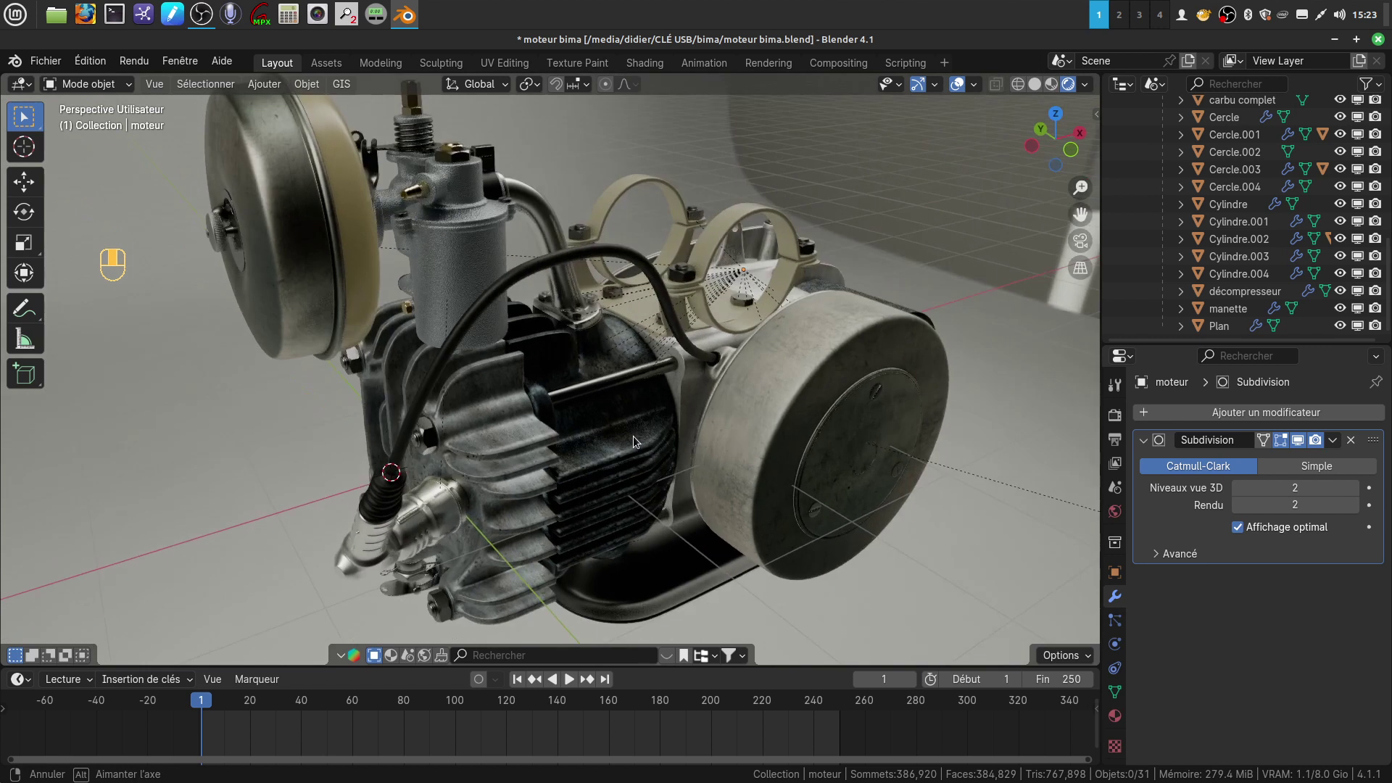
{"action": "scroll", "coordinate": [626, 436], "scroll_direction": "up", "scroll_amount": 2}
{"action": "scroll", "coordinate": [628, 455], "scroll_direction": "down", "scroll_amount": 2}
{"action": "mouse_move", "coordinate": [633, 450]}
{"action": "middle_mouse_down"}
{"action": "mouse_move", "coordinate": [533, 412]}
{"action": "mouse_move", "coordinate": [602, 406]}
{"action": "mouse_move", "coordinate": [655, 428]}
{"action": "mouse_move", "coordinate": [639, 436]}
{"action": "middle_mouse_up"}
{"action": "scroll", "coordinate": [641, 437], "scroll_direction": "up", "scroll_amount": 2}
{"action": "scroll", "coordinate": [630, 439], "scroll_direction": "down", "scroll_amount": 2}
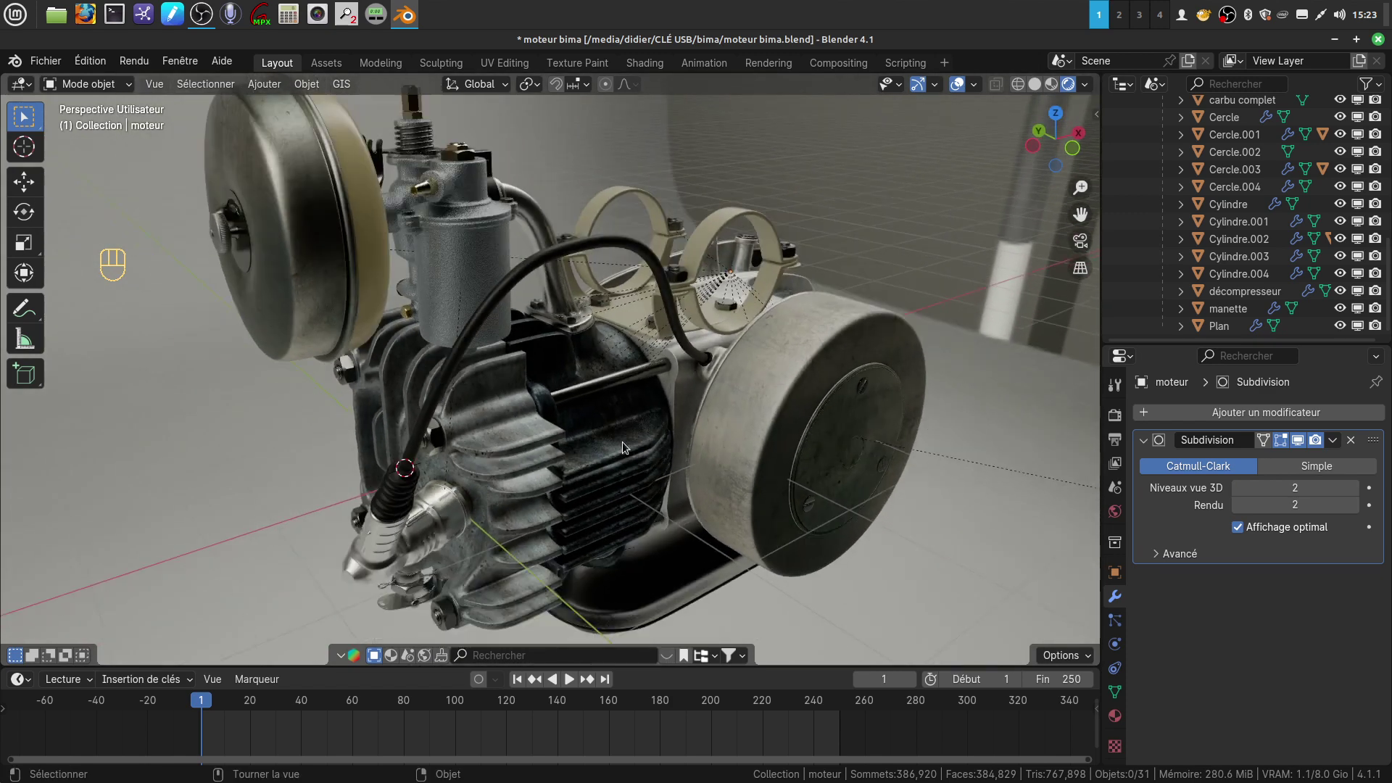
{"action": "middle_click_drag", "start_coordinate": [537, 445], "coordinate": [607, 458]}
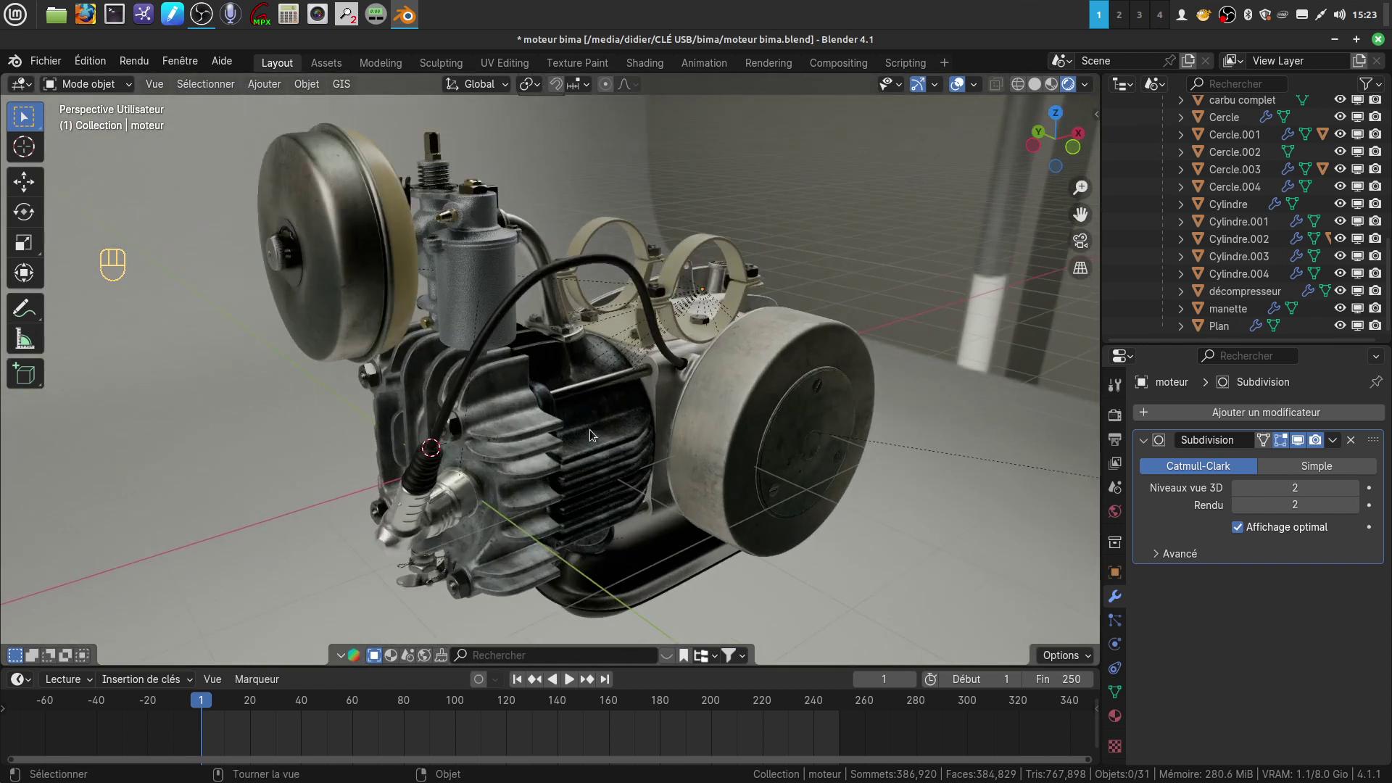
{"action": "scroll", "coordinate": [615, 442], "scroll_direction": "up", "scroll_amount": 2}
{"action": "scroll", "coordinate": [655, 474], "scroll_direction": "down", "scroll_amount": 2}
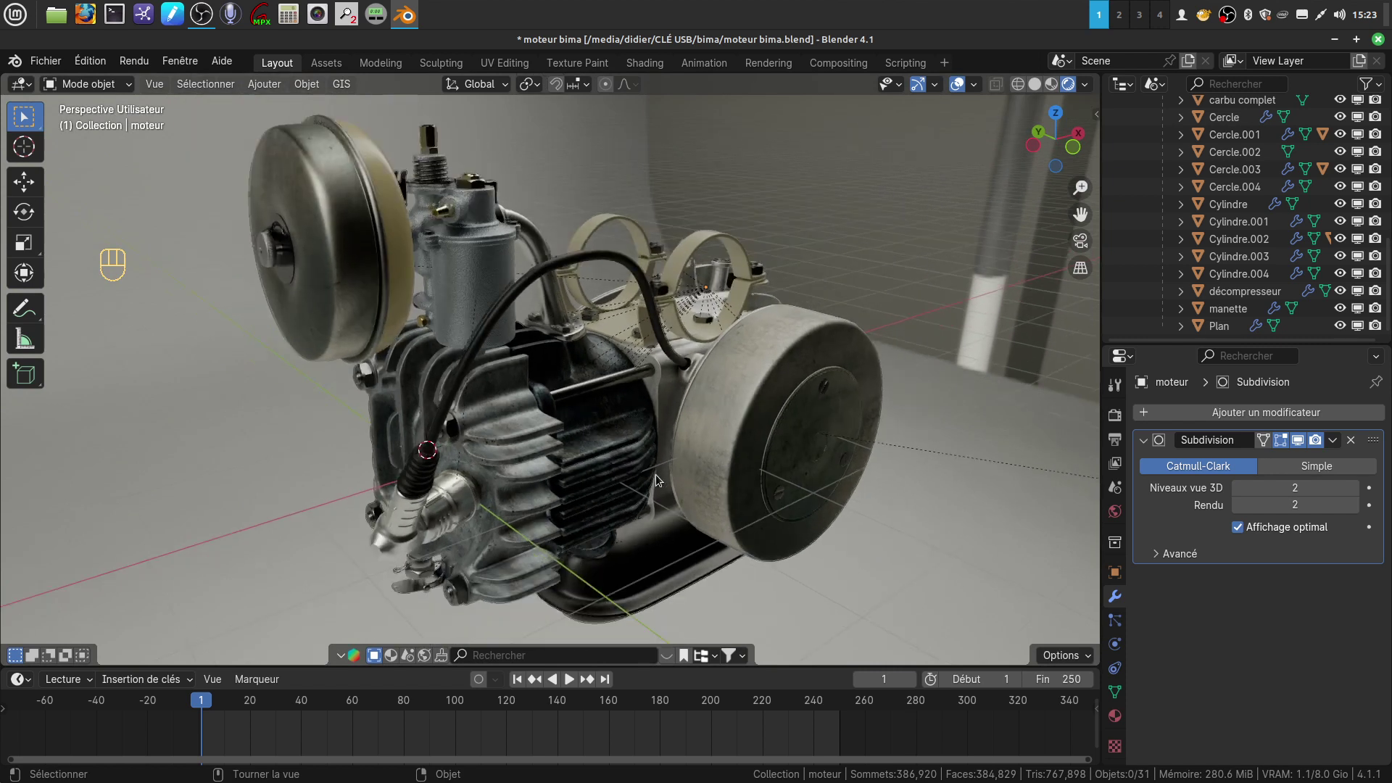
{"action": "middle_click_drag", "start_coordinate": [726, 417], "coordinate": [718, 408]}
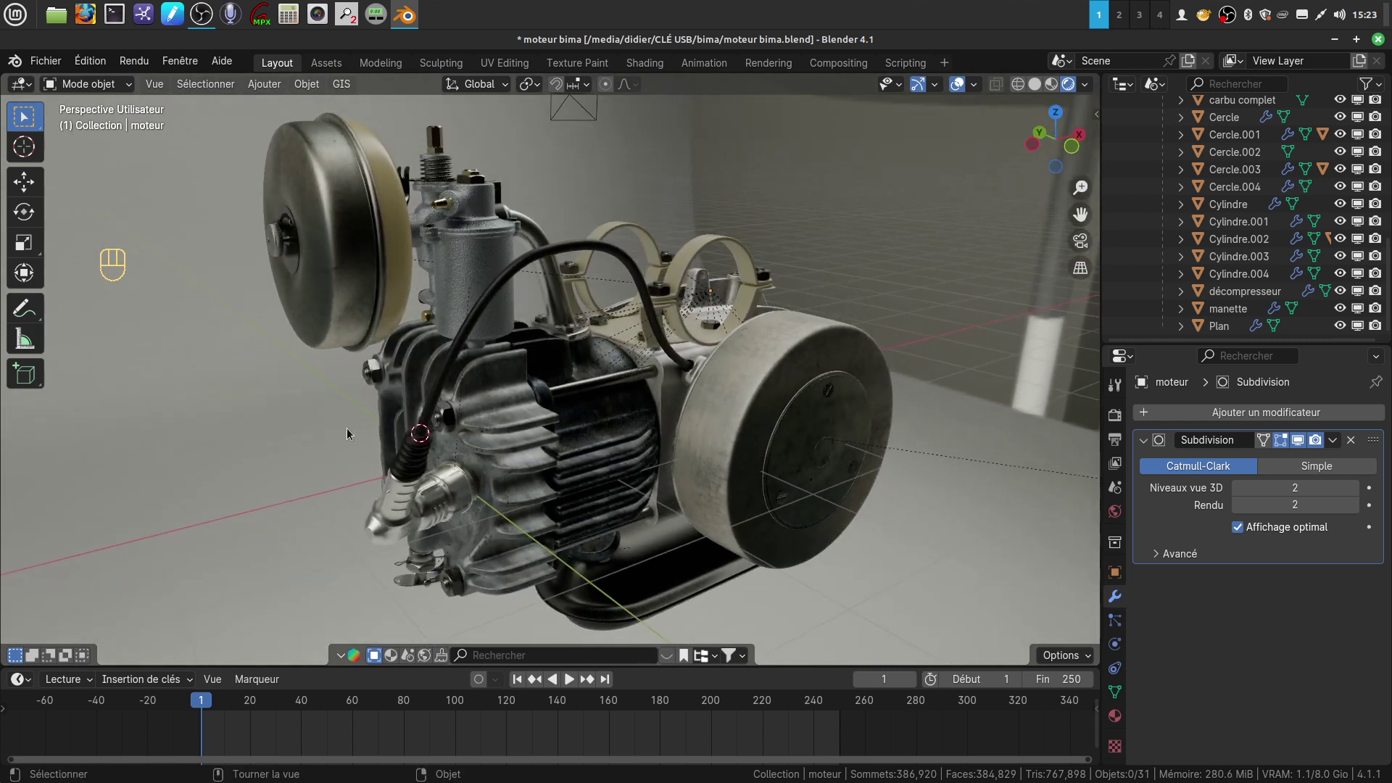
{"action": "scroll", "coordinate": [622, 460], "scroll_direction": "up", "scroll_amount": 1}
{"action": "middle_click_drag", "start_coordinate": [619, 463], "coordinate": [728, 389]}
{"action": "scroll", "coordinate": [604, 481], "scroll_direction": "up", "scroll_amount": 2}
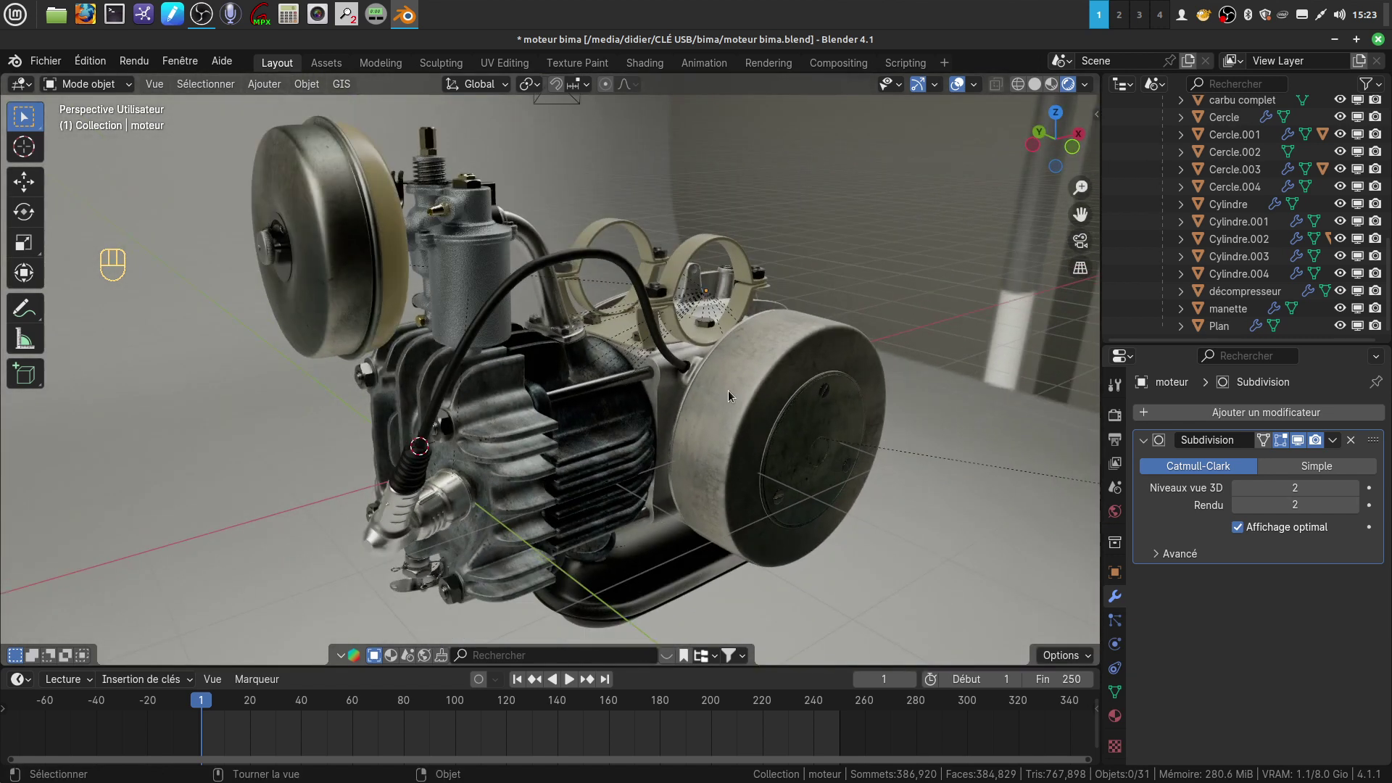
{"action": "mouse_move", "coordinate": [703, 449]}
{"action": "middle_mouse_down"}
{"action": "mouse_move", "coordinate": [672, 412]}
{"action": "mouse_move", "coordinate": [743, 363]}
{"action": "mouse_move", "coordinate": [802, 411]}
{"action": "mouse_move", "coordinate": [677, 460]}
{"action": "mouse_move", "coordinate": [685, 451]}
{"action": "middle_mouse_up"}
{"action": "scroll", "coordinate": [679, 445], "scroll_direction": "up", "scroll_amount": 2}
{"action": "scroll", "coordinate": [680, 444], "scroll_direction": "down", "scroll_amount": 1}
{"action": "middle_click_drag", "start_coordinate": [569, 426], "coordinate": [629, 347]}
{"action": "scroll", "coordinate": [614, 471], "scroll_direction": "up", "scroll_amount": 5}
{"action": "middle_click_drag", "start_coordinate": [581, 463], "coordinate": [552, 458]}
{"action": "scroll", "coordinate": [667, 465], "scroll_direction": "down", "scroll_amount": 5}
{"action": "scroll", "coordinate": [652, 442], "scroll_direction": "up", "scroll_amount": 2}
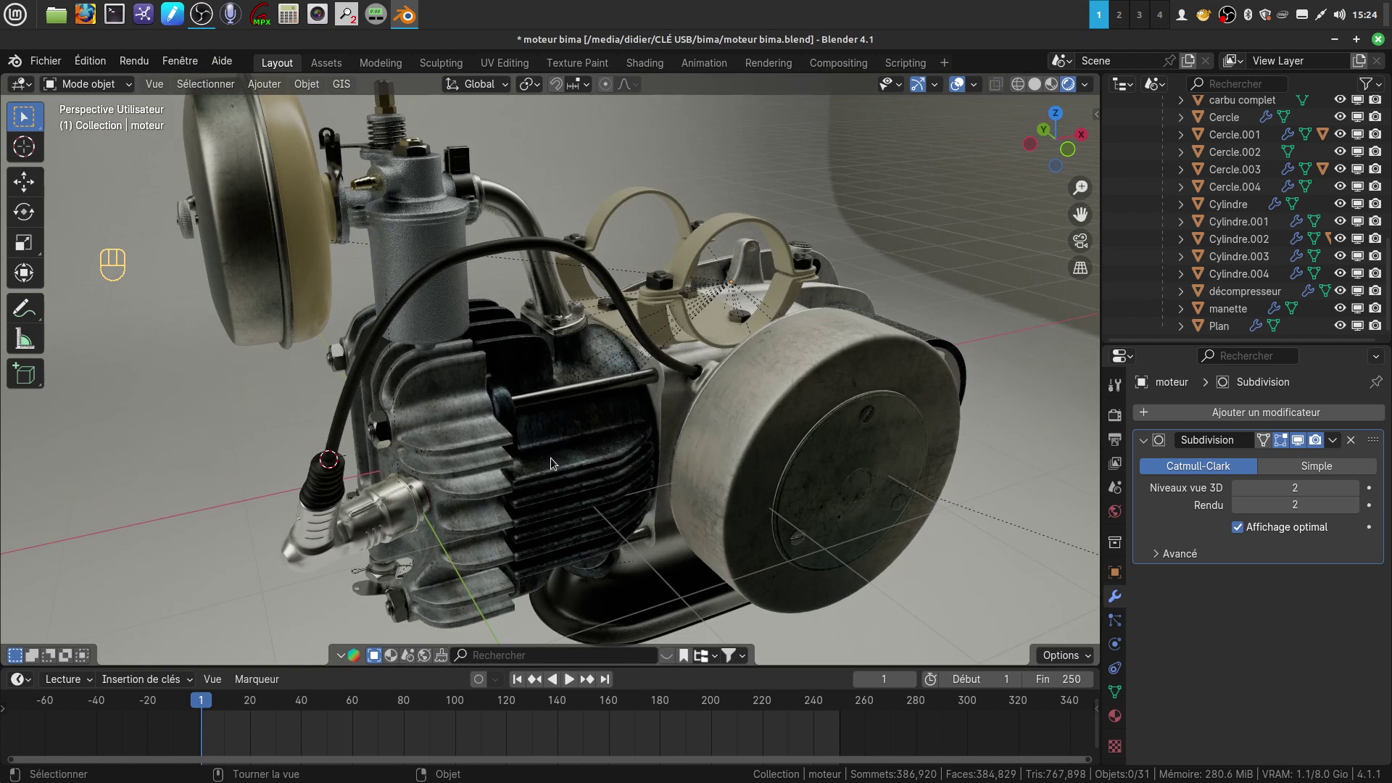
Inspect the mesh of the drive roller Cercle.002 on the engine's far side in Edit Mode and return to Object Mode.
{"action": "middle_click_drag", "start_coordinate": [505, 506], "coordinate": [558, 467]}
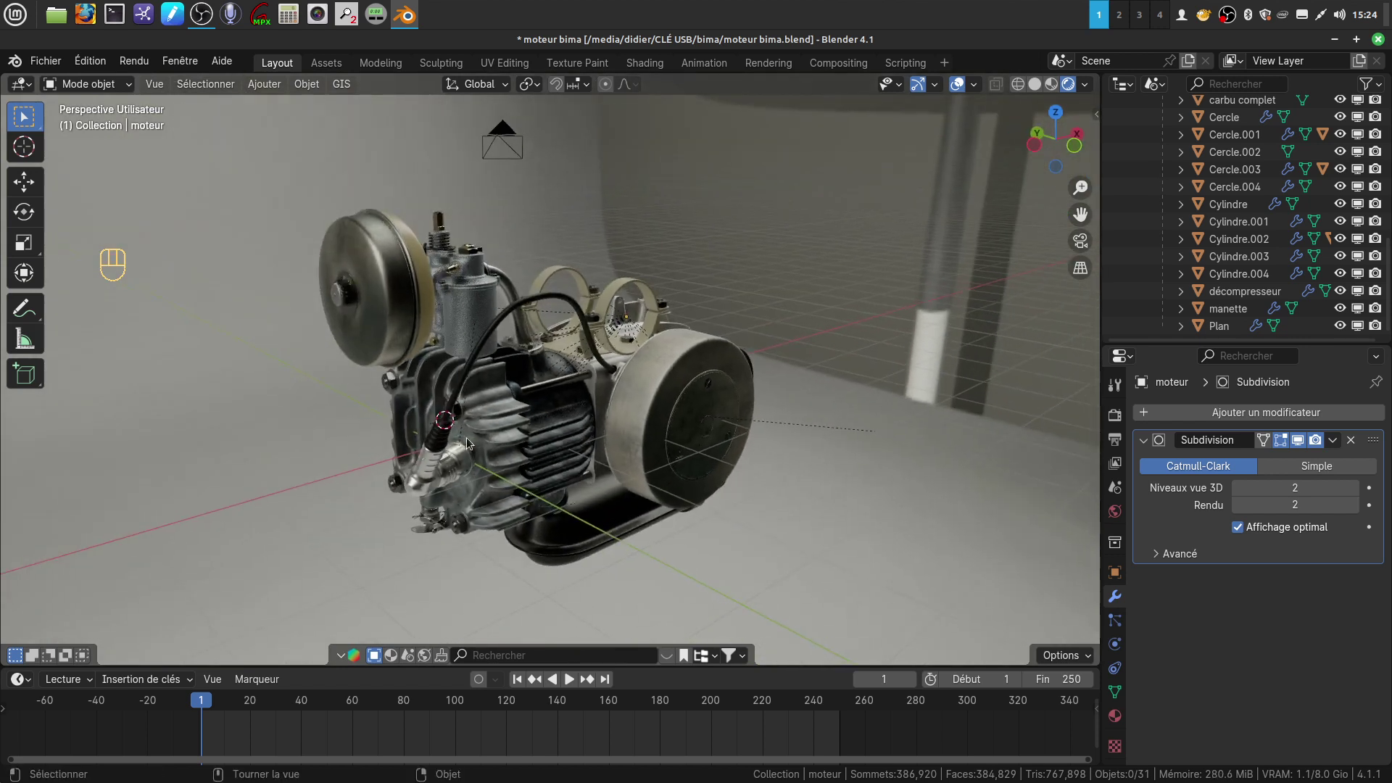
{"action": "scroll", "coordinate": [703, 527], "scroll_direction": "up", "scroll_amount": 3}
{"action": "middle_click_drag", "start_coordinate": [617, 392], "coordinate": [619, 428]}
{"action": "middle_click_drag", "start_coordinate": [739, 395], "coordinate": [472, 370]}
{"action": "middle_click_drag", "start_coordinate": [921, 504], "coordinate": [688, 438]}
{"action": "left_click", "coordinate": [712, 454]}
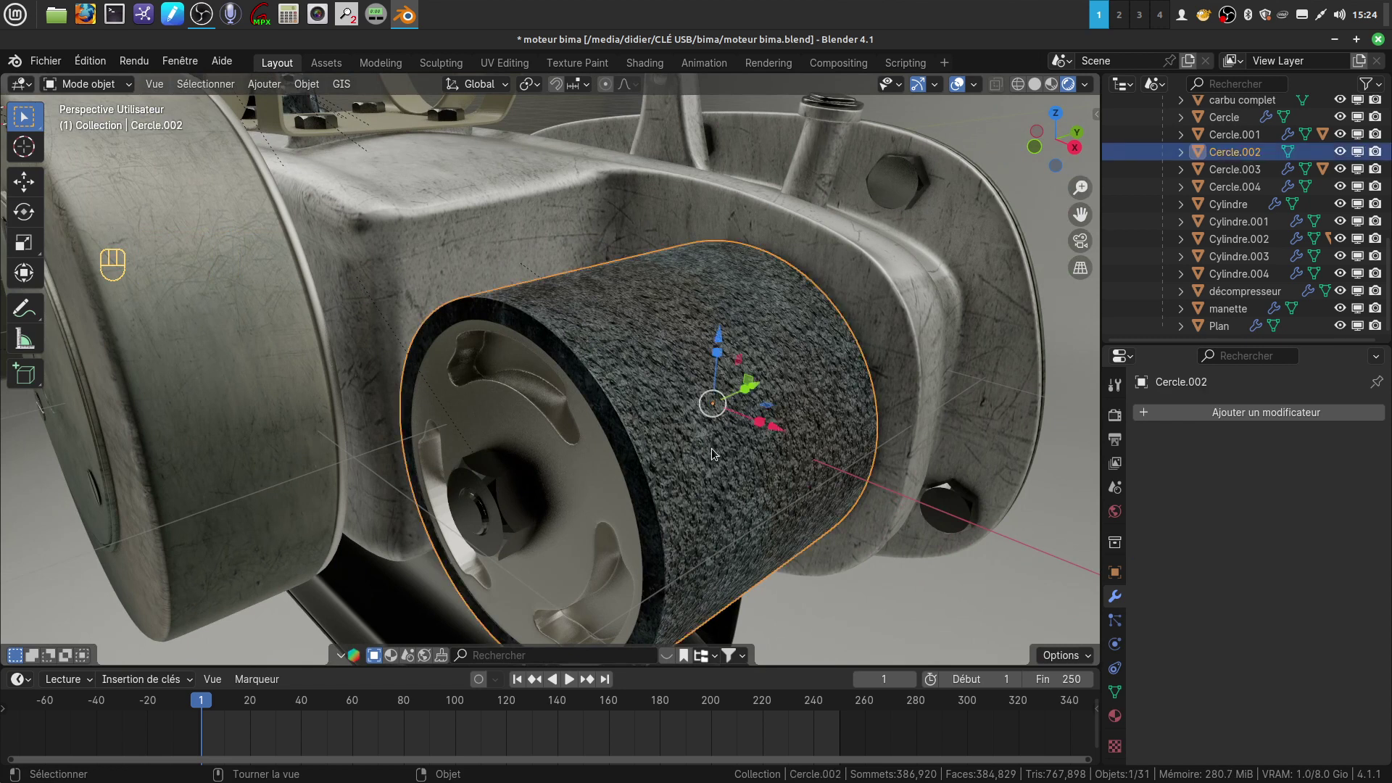
{"action": "key", "text": "Tab"}
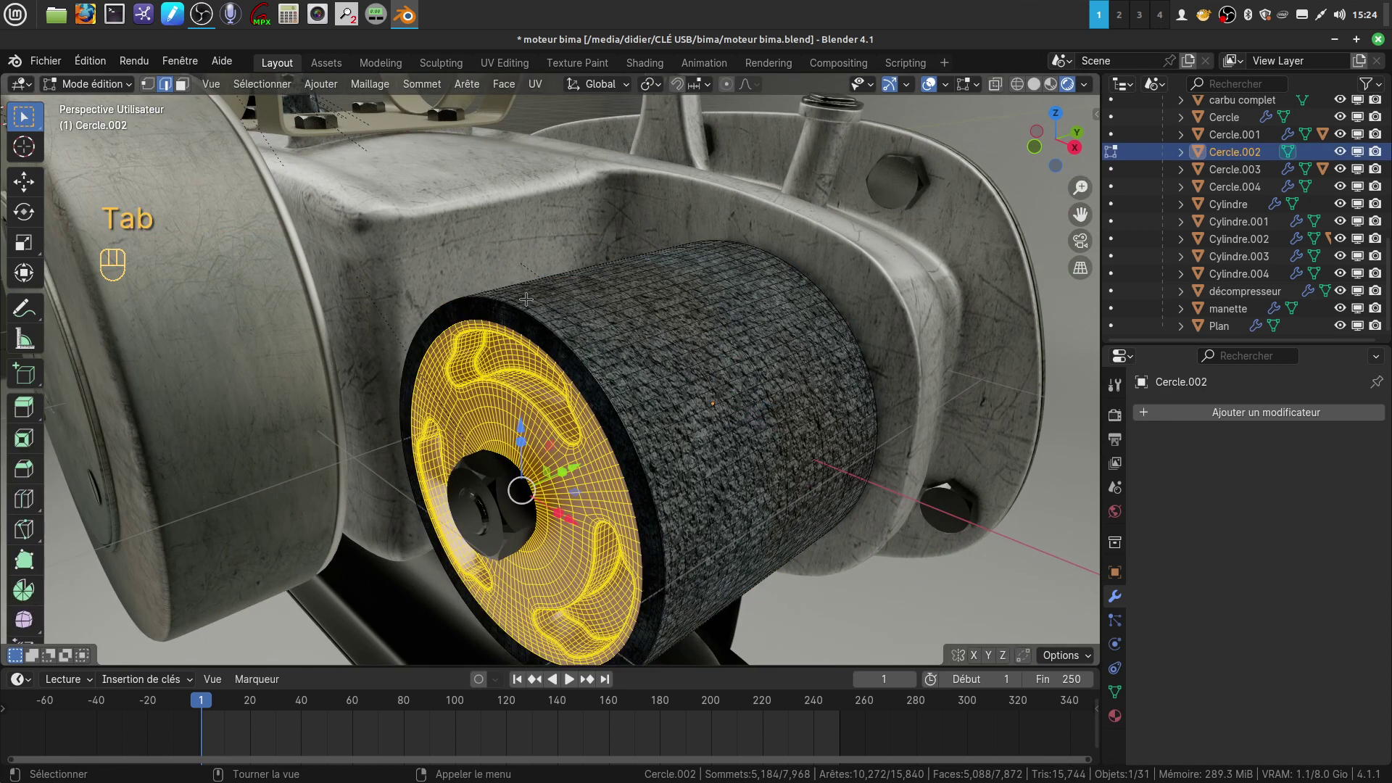
{"action": "key", "text": "Tab"}
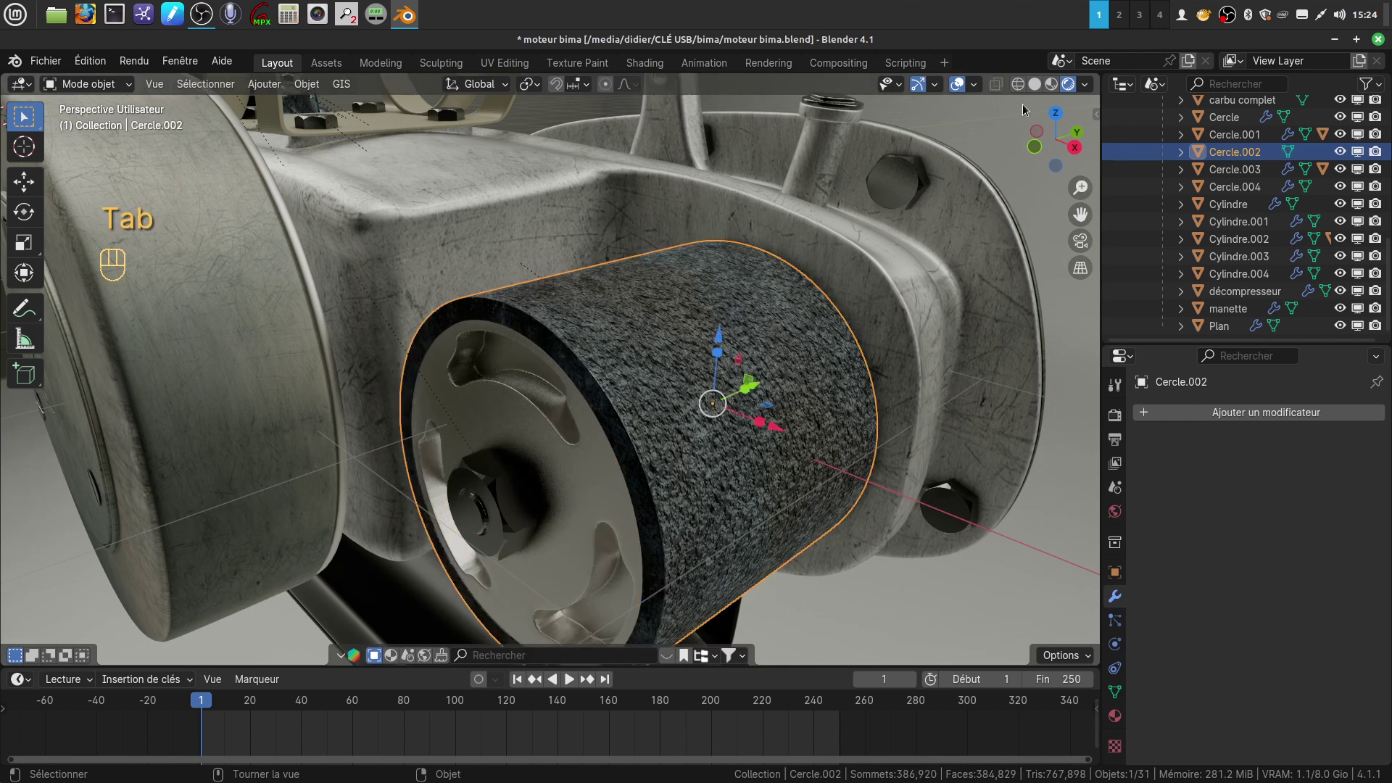
Apply smooth shading to the drive roller Cercle.002 in solid view and return the viewport to rendered shading.
{"action": "left_click", "coordinate": [1031, 86]}
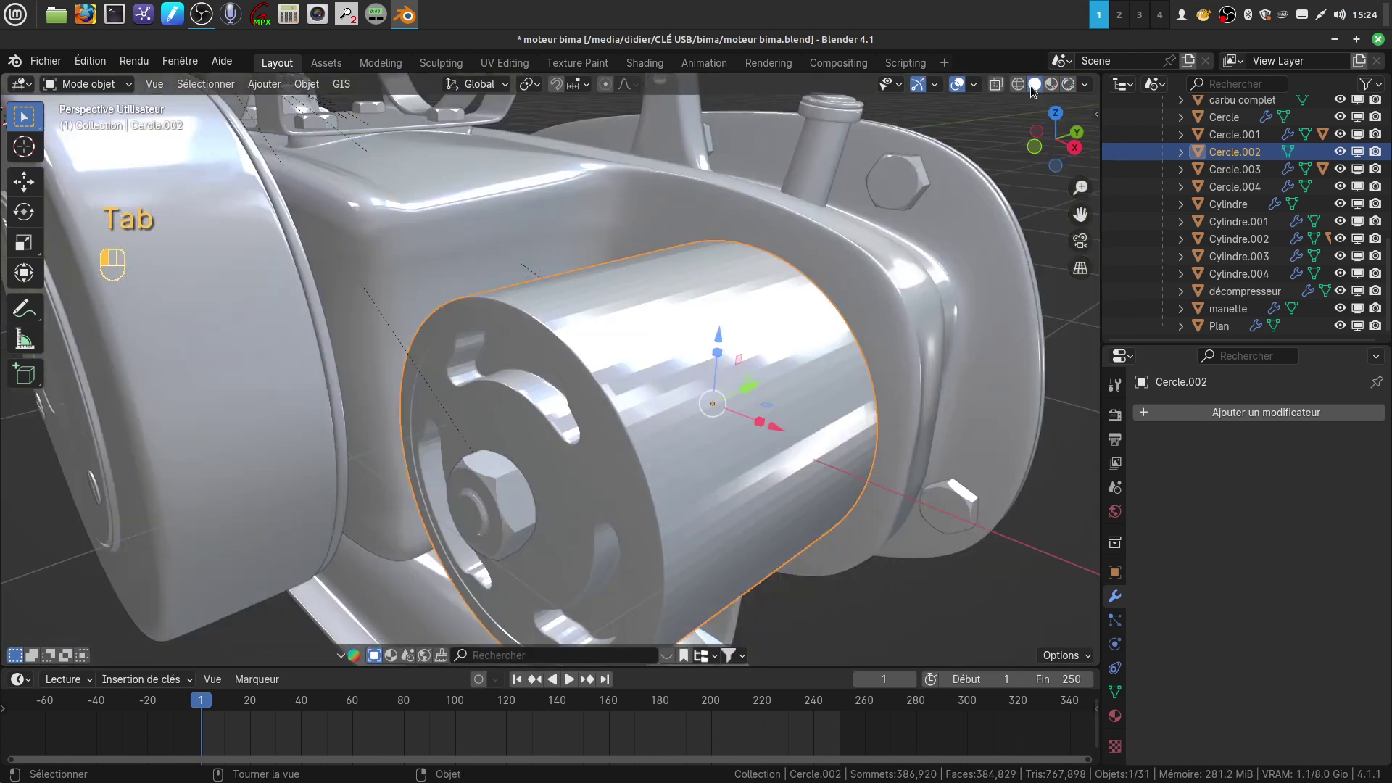
{"action": "right_click", "coordinate": [737, 455]}
{"action": "left_click", "coordinate": [644, 412]}
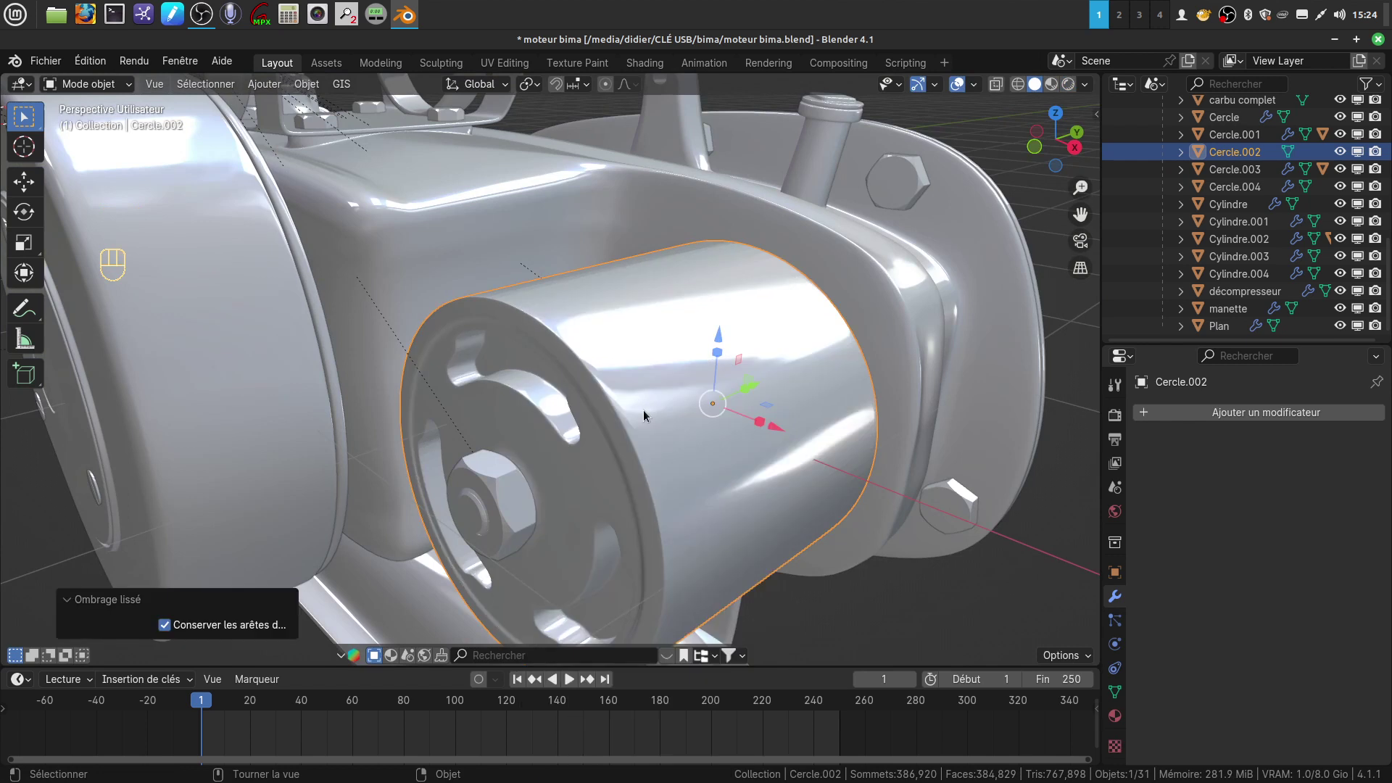
{"action": "key", "text": "Tab"}
{"action": "key", "text": "Tab"}
{"action": "left_click", "coordinate": [1067, 84]}
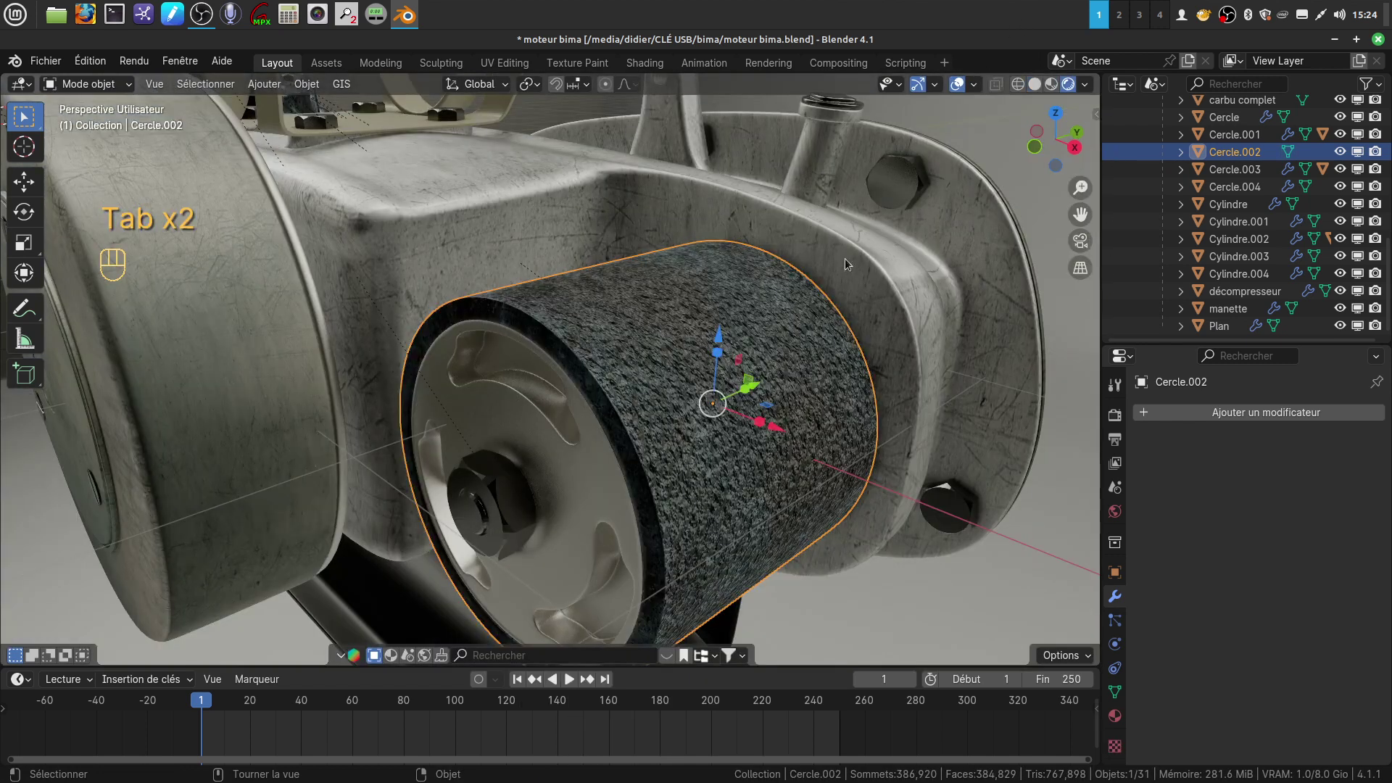
Check the mesh of the drive roller Cercle.002 in Edit Mode and return to Object Mode.
{"action": "scroll", "coordinate": [725, 428], "scroll_direction": "down", "scroll_amount": 2}
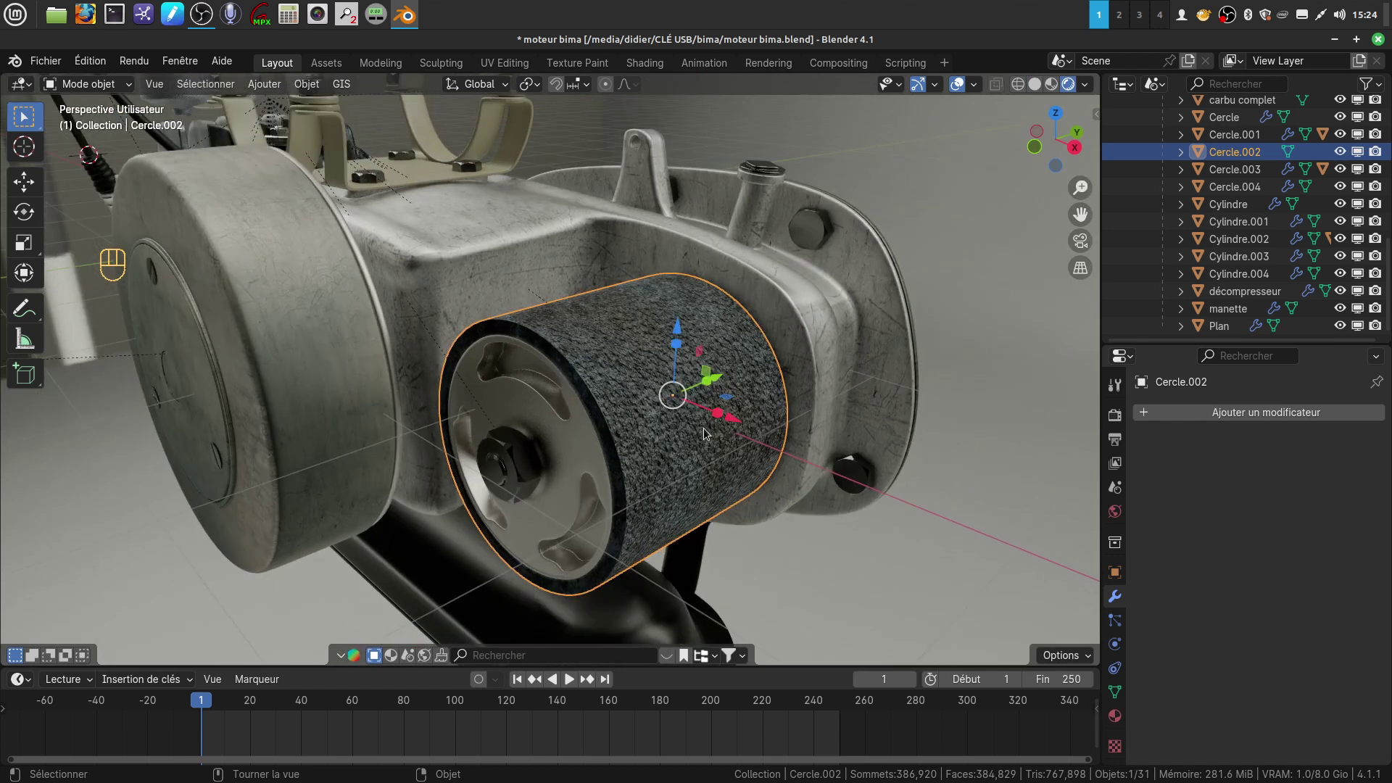
{"action": "key", "text": "Tab"}
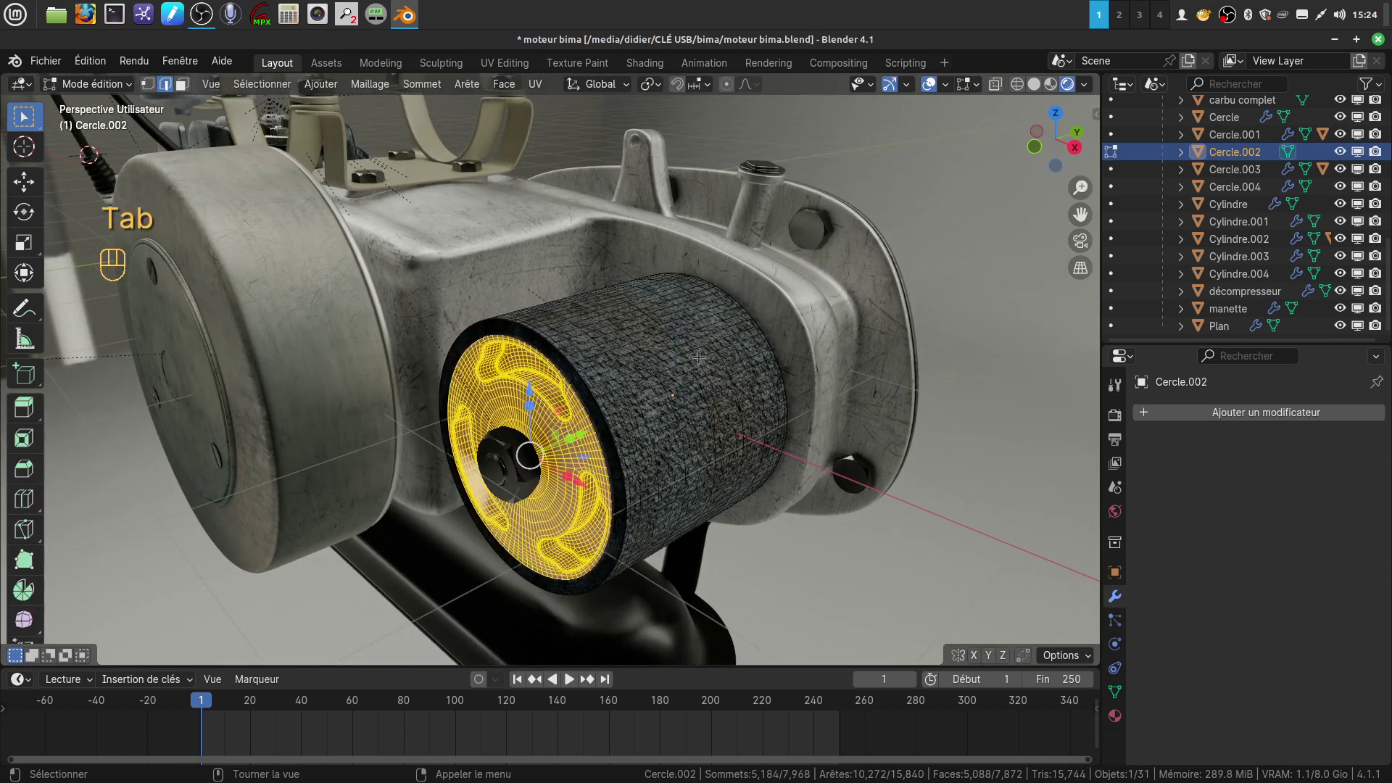
{"action": "key", "text": "Tab"}
Deselect the drive roller and save the changes to the existing Blender file.
{"action": "left_click", "coordinate": [786, 188]}
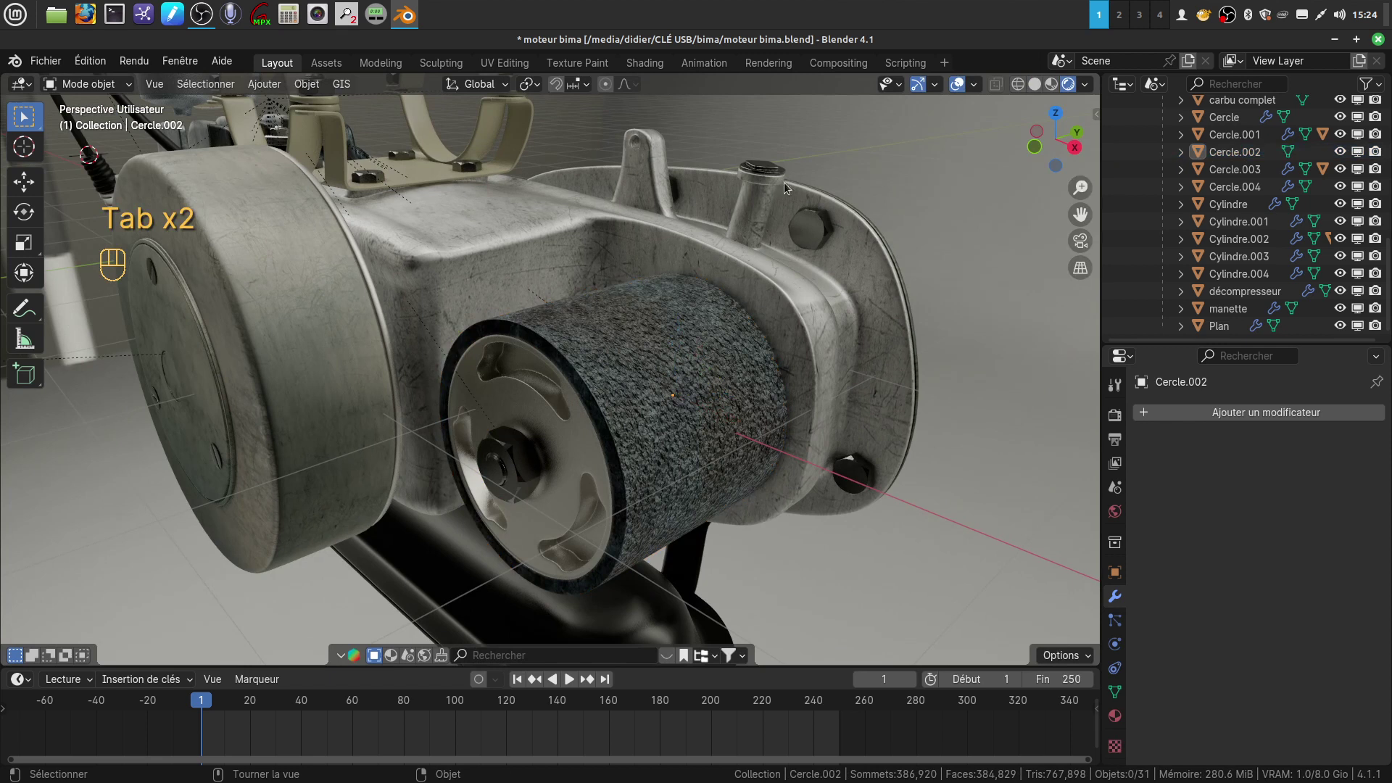
{"action": "left_click", "coordinate": [45, 61]}
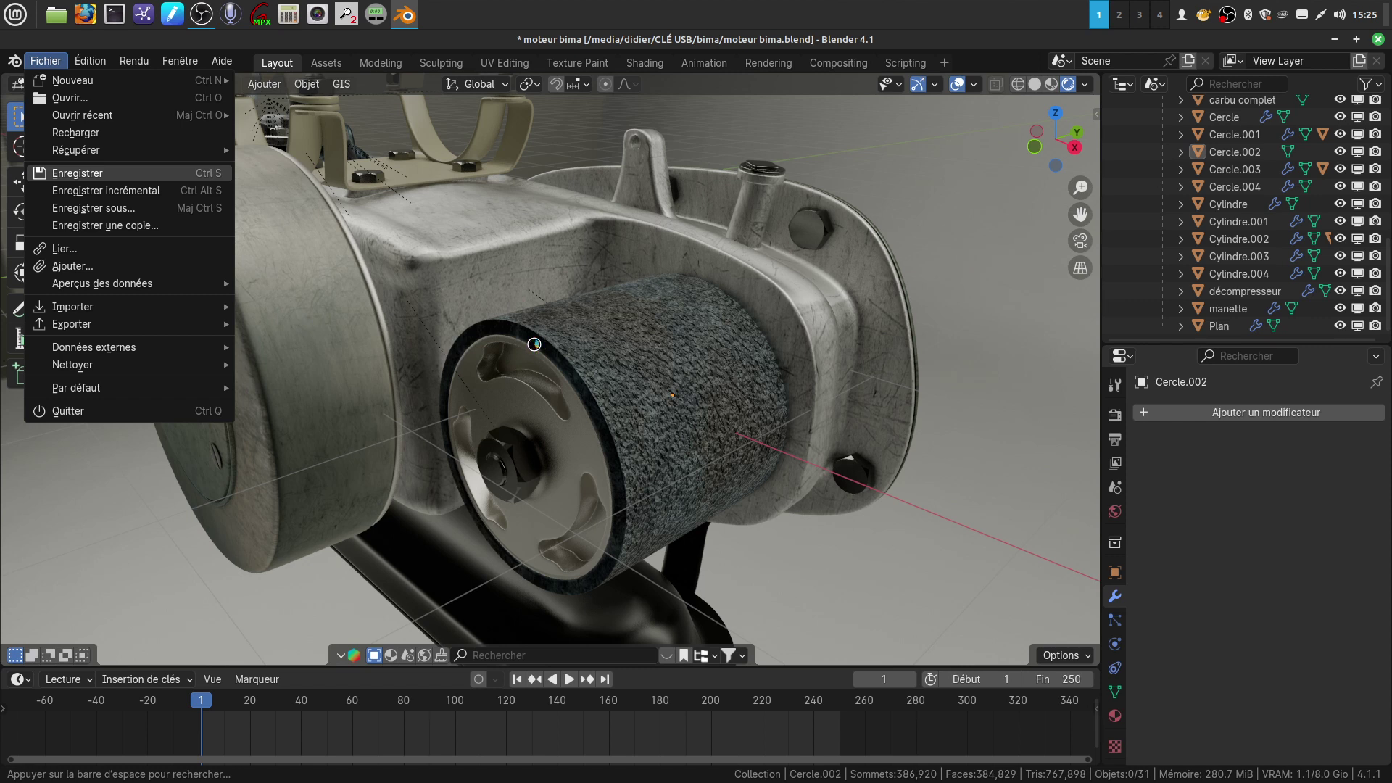
{"action": "key", "text": "Return"}
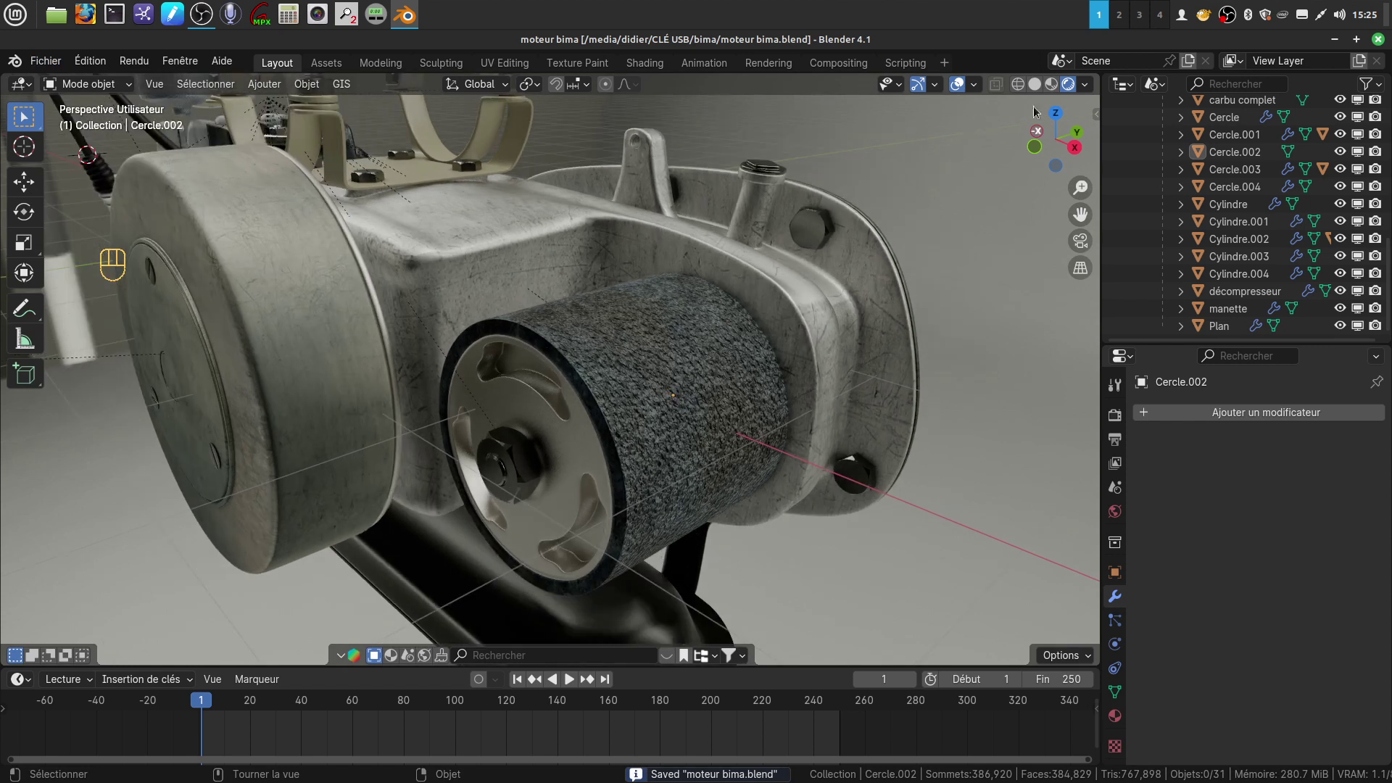
Switch the viewport to solid shading and frame the engine from the side with the bolted oval cover.
{"action": "left_click", "coordinate": [1034, 84]}
{"action": "mouse_move", "coordinate": [649, 306]}
{"action": "middle_mouse_down"}
{"action": "mouse_move", "coordinate": [611, 325]}
{"action": "mouse_move", "coordinate": [599, 281]}
{"action": "mouse_move", "coordinate": [394, 261]}
{"action": "mouse_move", "coordinate": [371, 225]}
{"action": "mouse_move", "coordinate": [509, 298]}
{"action": "mouse_move", "coordinate": [495, 323]}
{"action": "mouse_move", "coordinate": [454, 298]}
{"action": "middle_mouse_up"}
{"action": "scroll", "coordinate": [508, 301], "scroll_direction": "down", "scroll_amount": 5}
{"action": "scroll", "coordinate": [460, 296], "scroll_direction": "down", "scroll_amount": 2}
{"action": "middle_click_drag", "start_coordinate": [606, 328], "coordinate": [519, 428], "text": "shift"}
{"action": "scroll", "coordinate": [608, 432], "scroll_direction": "up", "scroll_amount": 2}
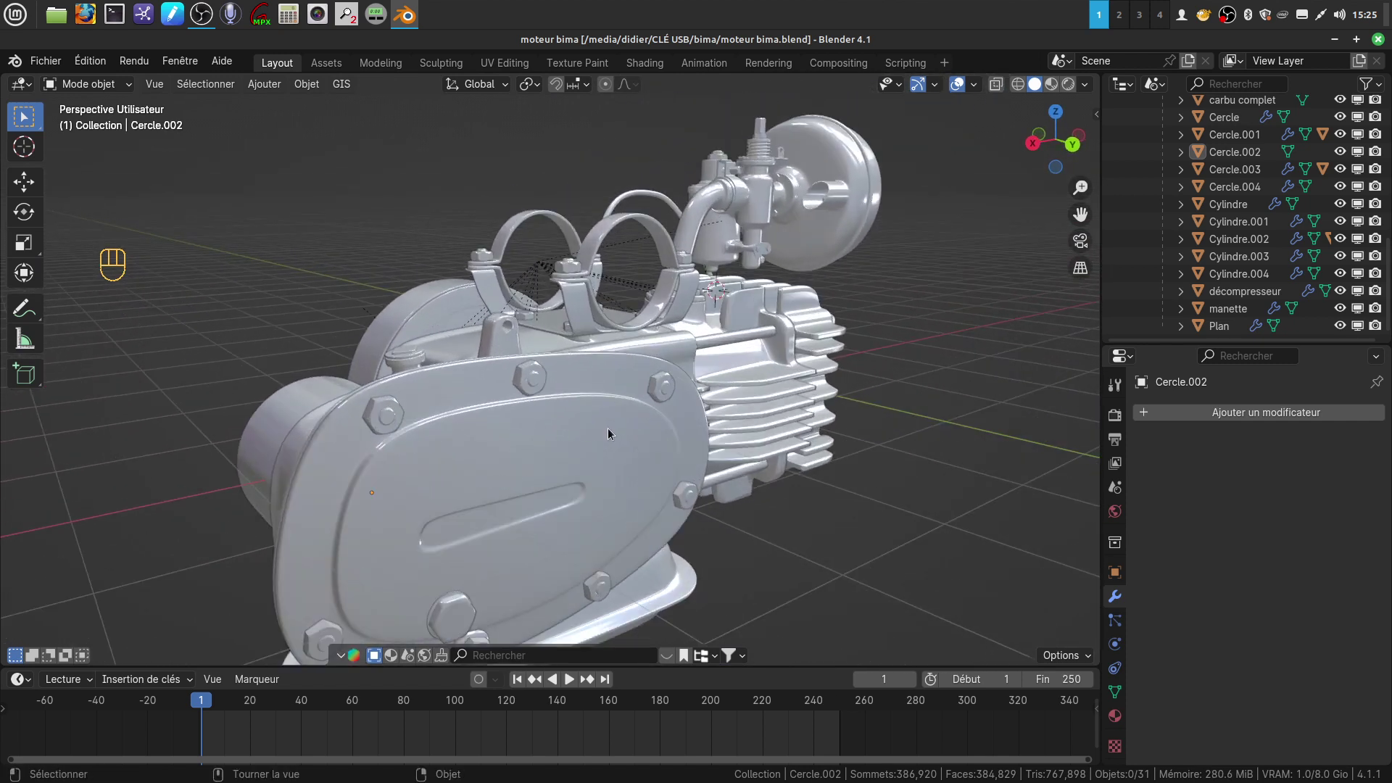
{"action": "middle_click_drag", "start_coordinate": [618, 413], "coordinate": [585, 414]}
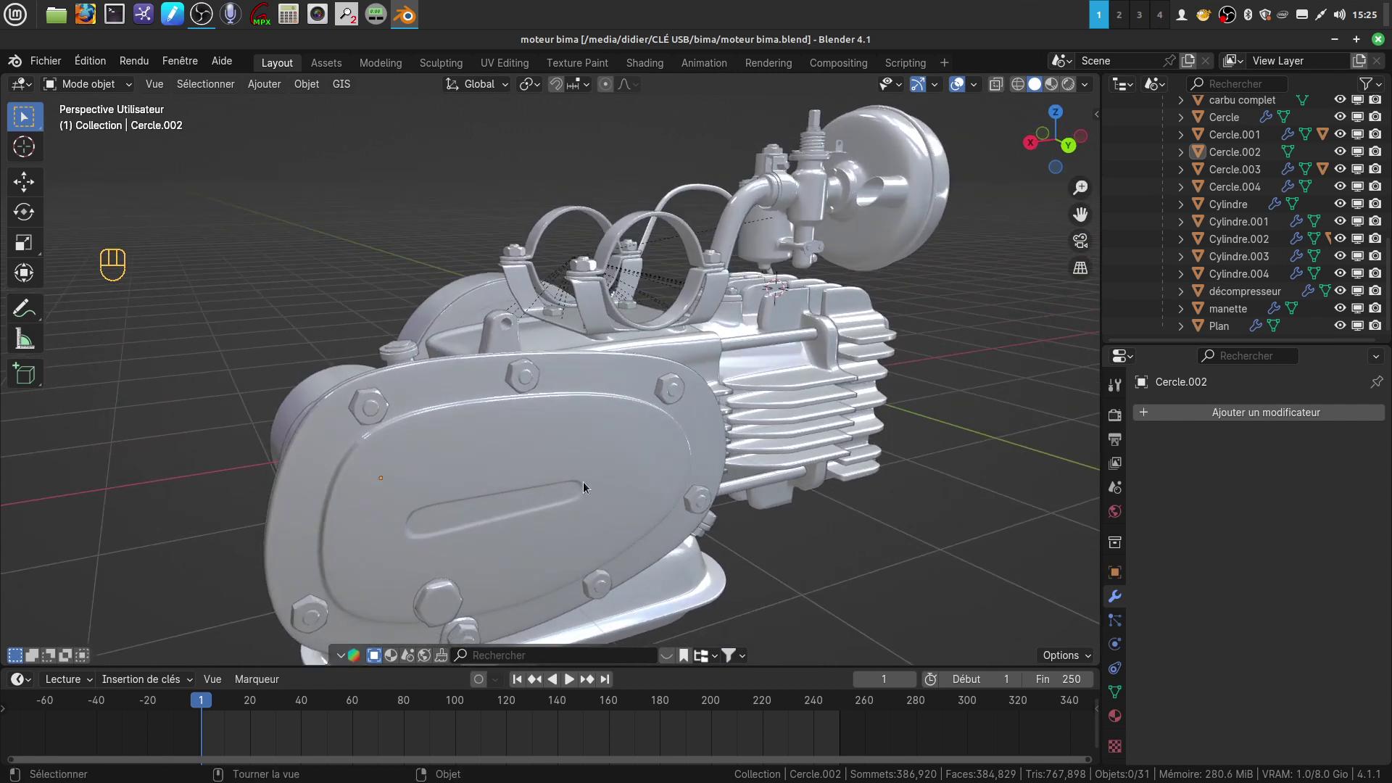
{"action": "middle_click_drag", "start_coordinate": [805, 408], "coordinate": [994, 85]}
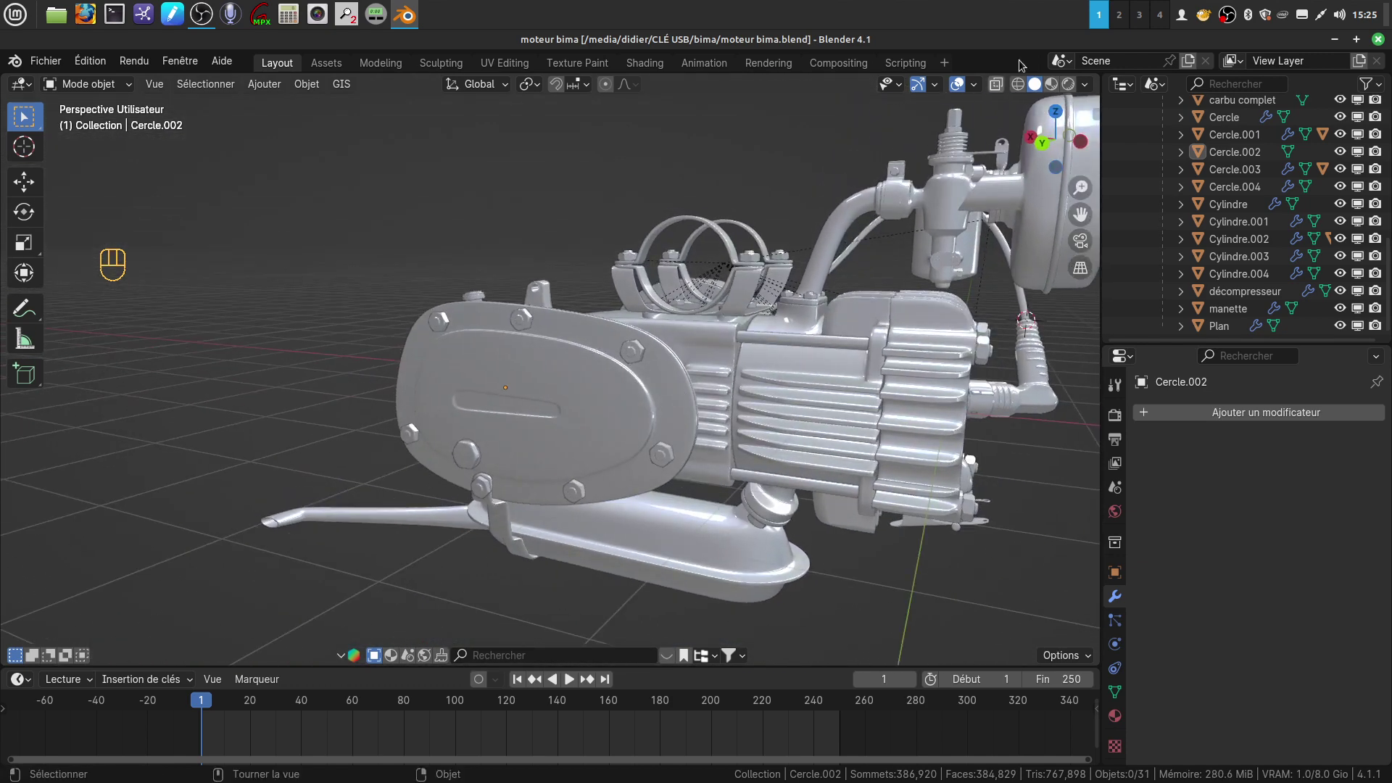
{"action": "right_click", "coordinate": [1229, 15]}
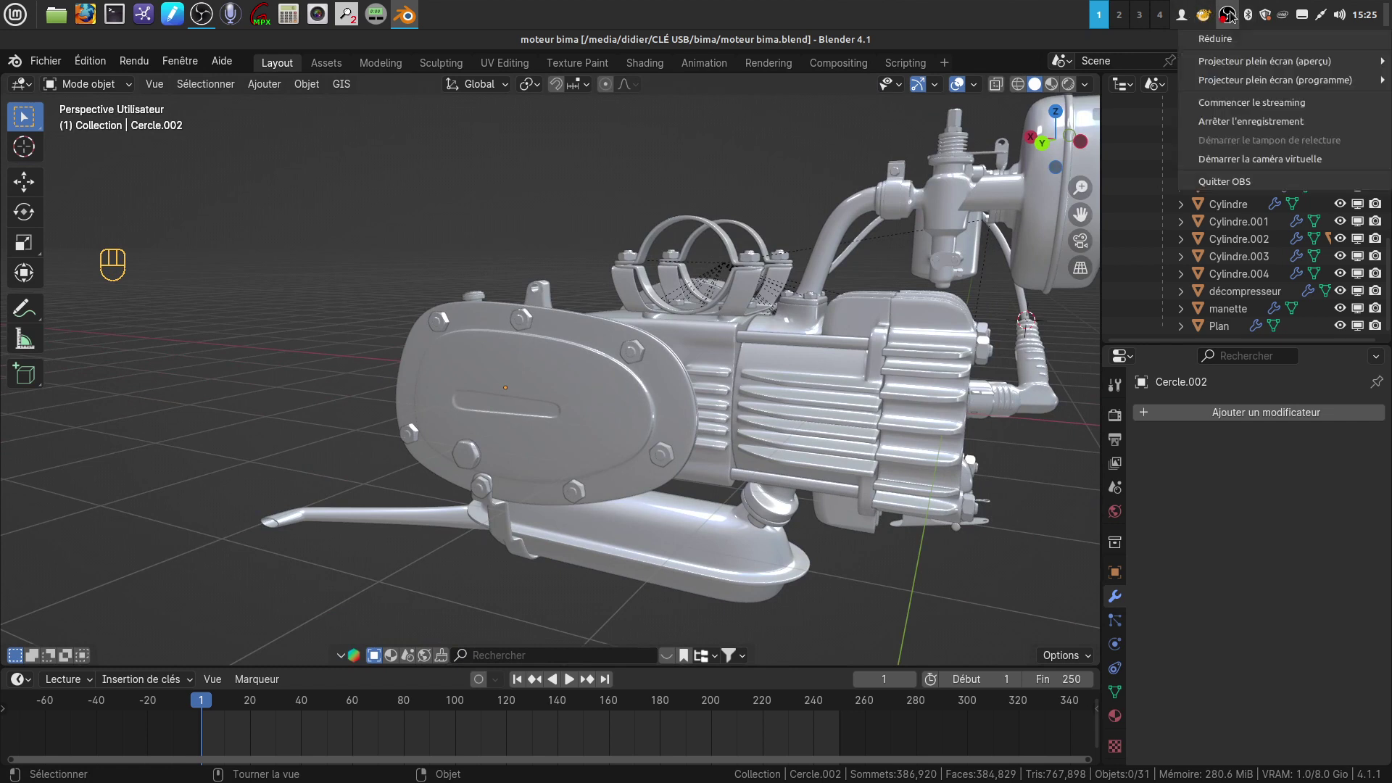